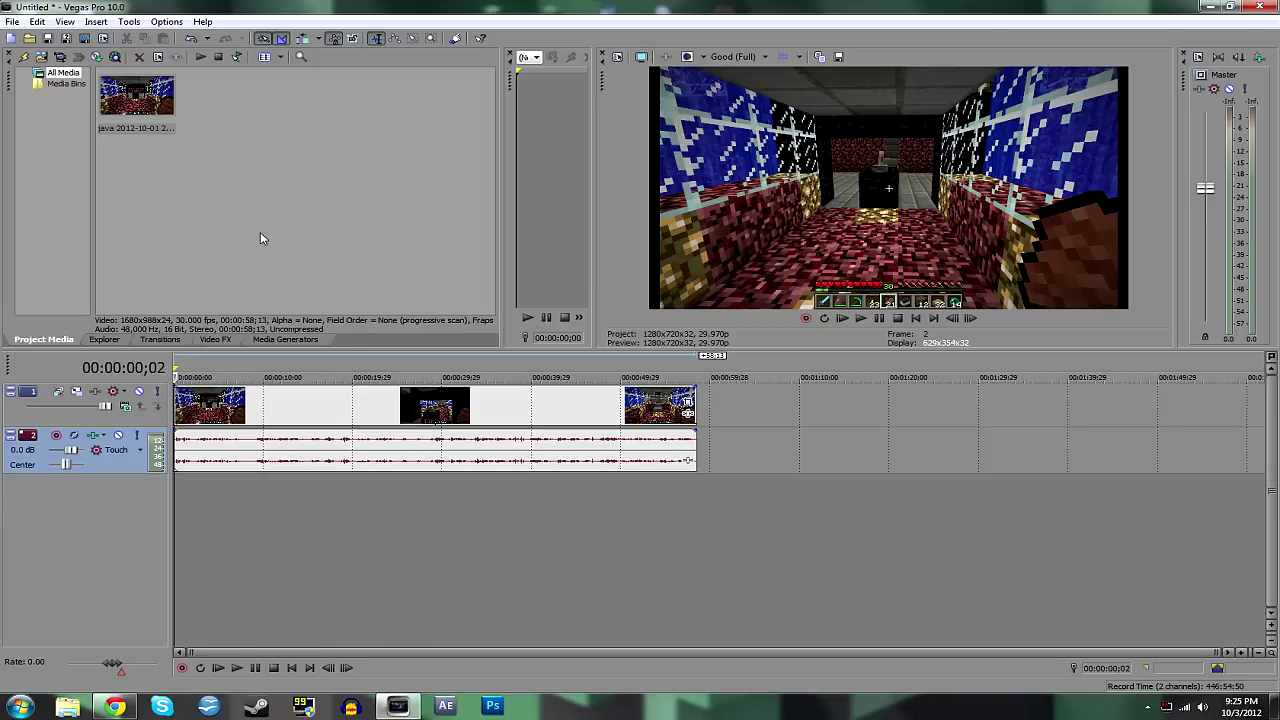
# Step: Delete the Minecraft recording's video and audio events from the timeline, leaving the preview black
pyautogui.click(156, 117)
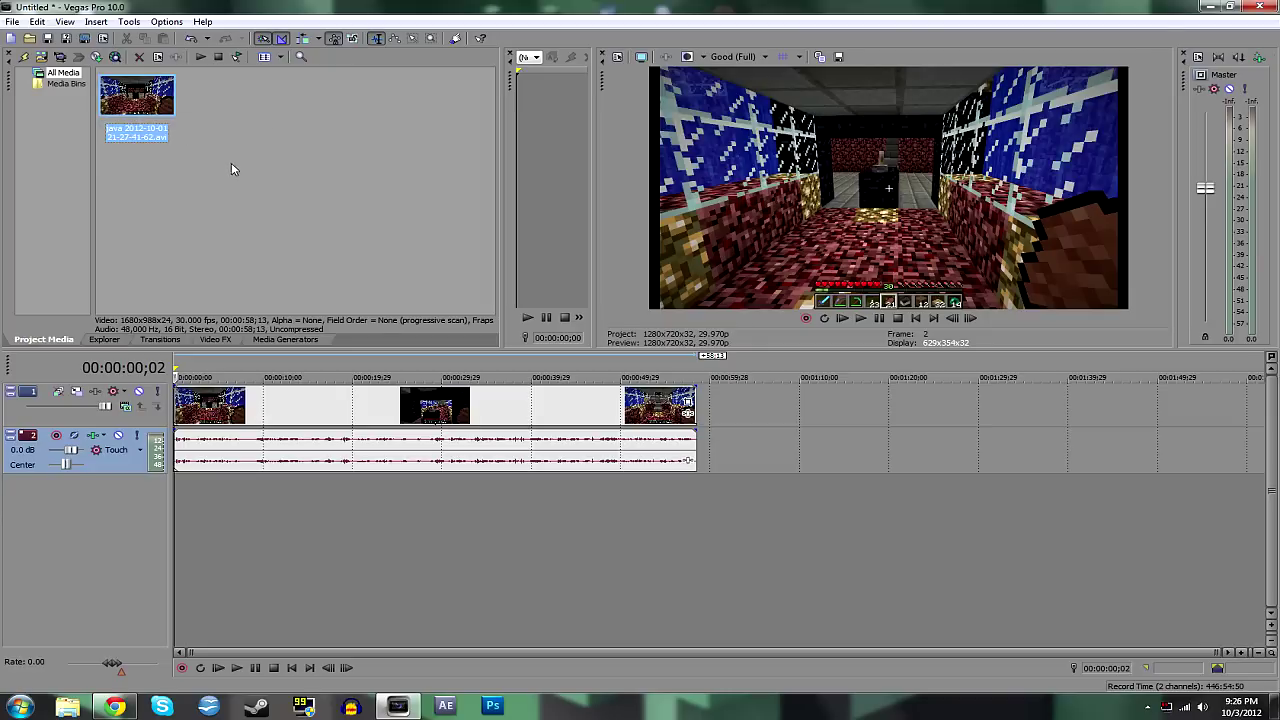
pyautogui.click(228, 405)
pyautogui.press('Delete')
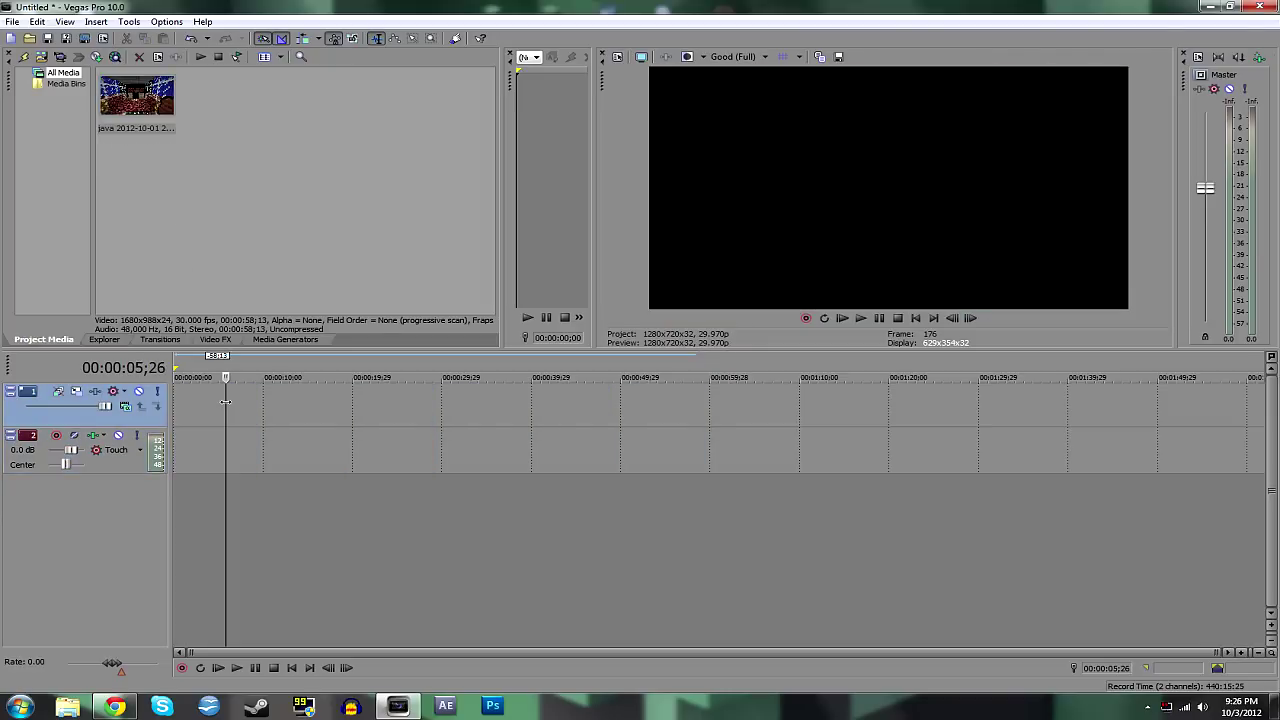
# Step: Start a new project from the File menu without saving the current one
pyautogui.rightClick(128, 437)
pyautogui.click(271, 289)
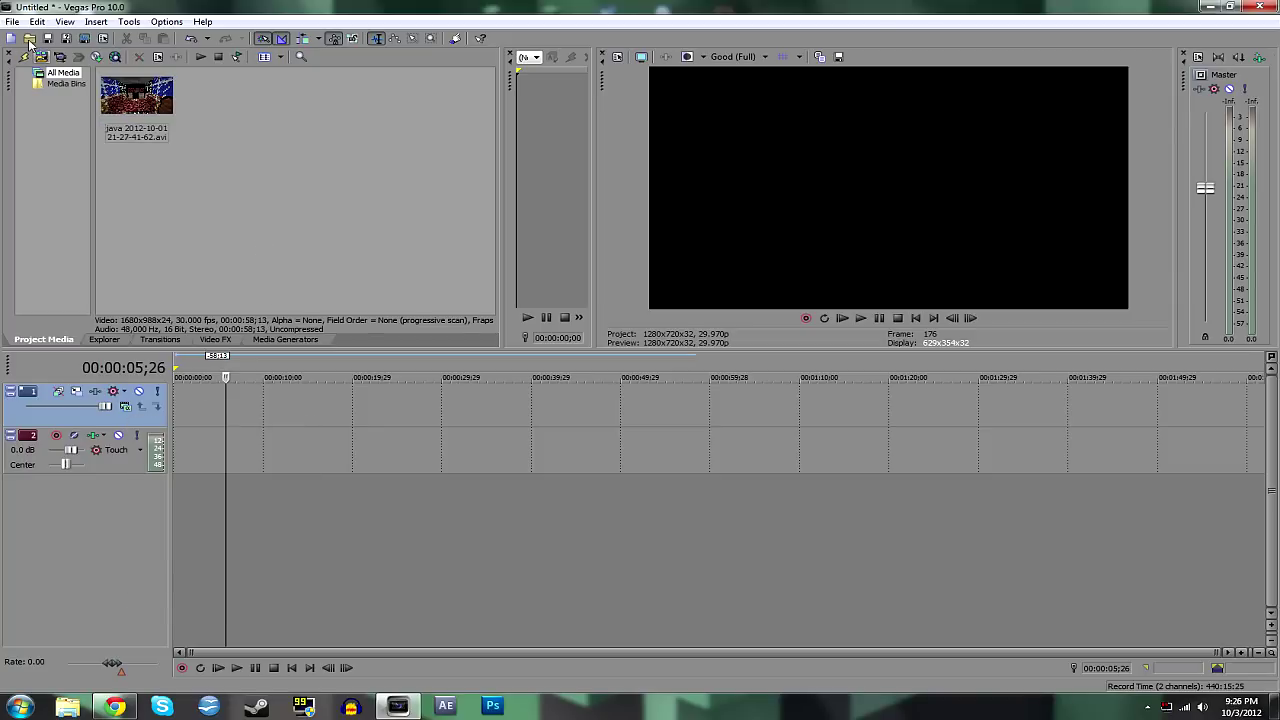
pyautogui.click(13, 21)
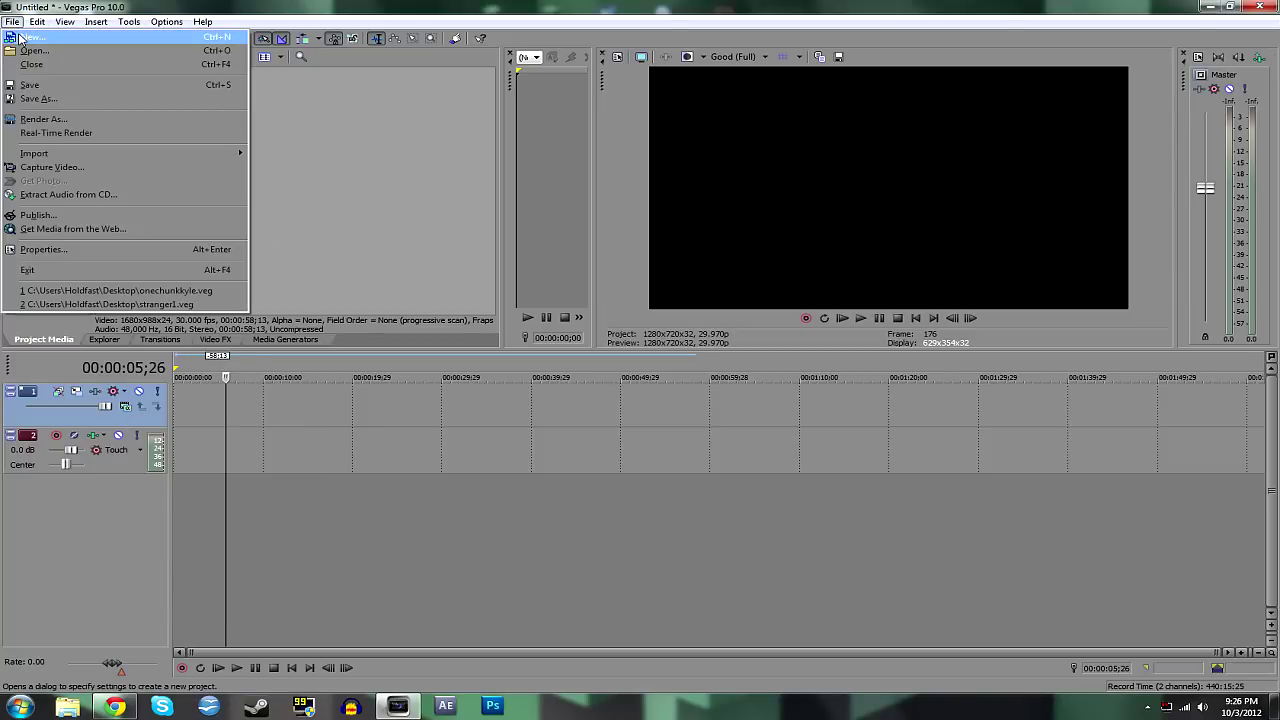
pyautogui.click(33, 37)
pyautogui.click(632, 285)
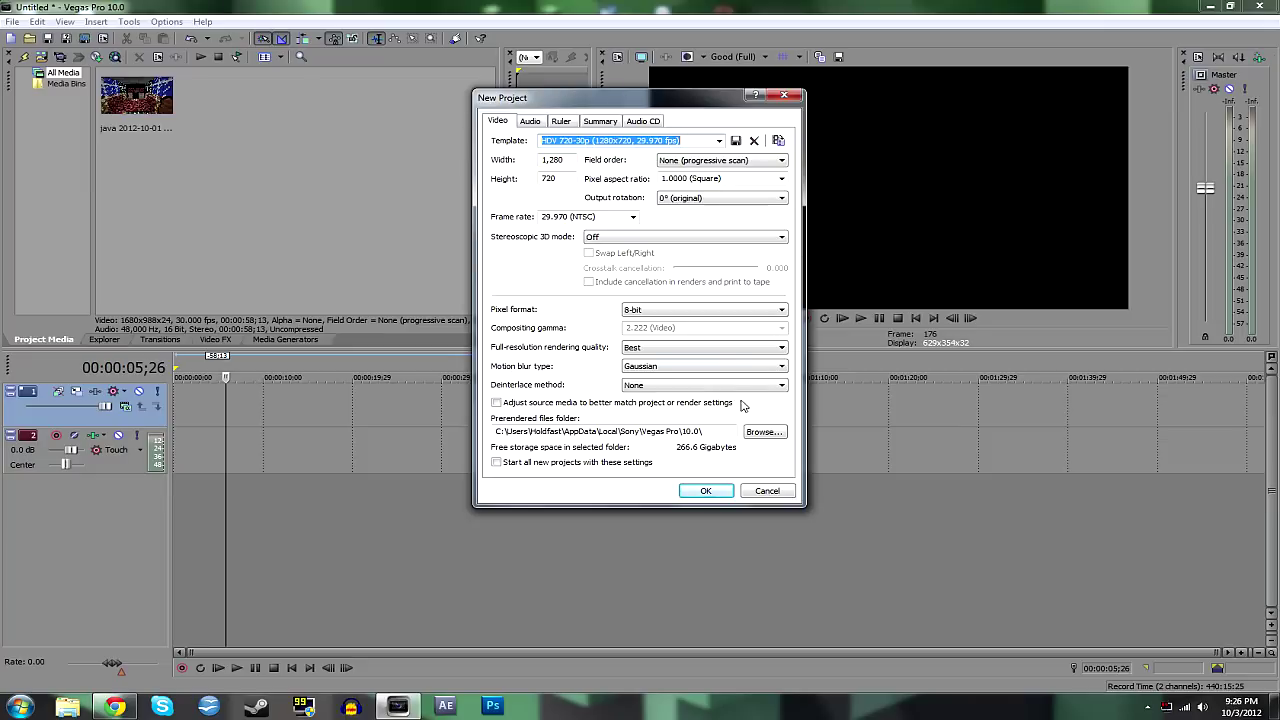
# Step: Choose the Youtube1 template and review the Audio, Ruler and Audio CD settings
pyautogui.click(719, 141)
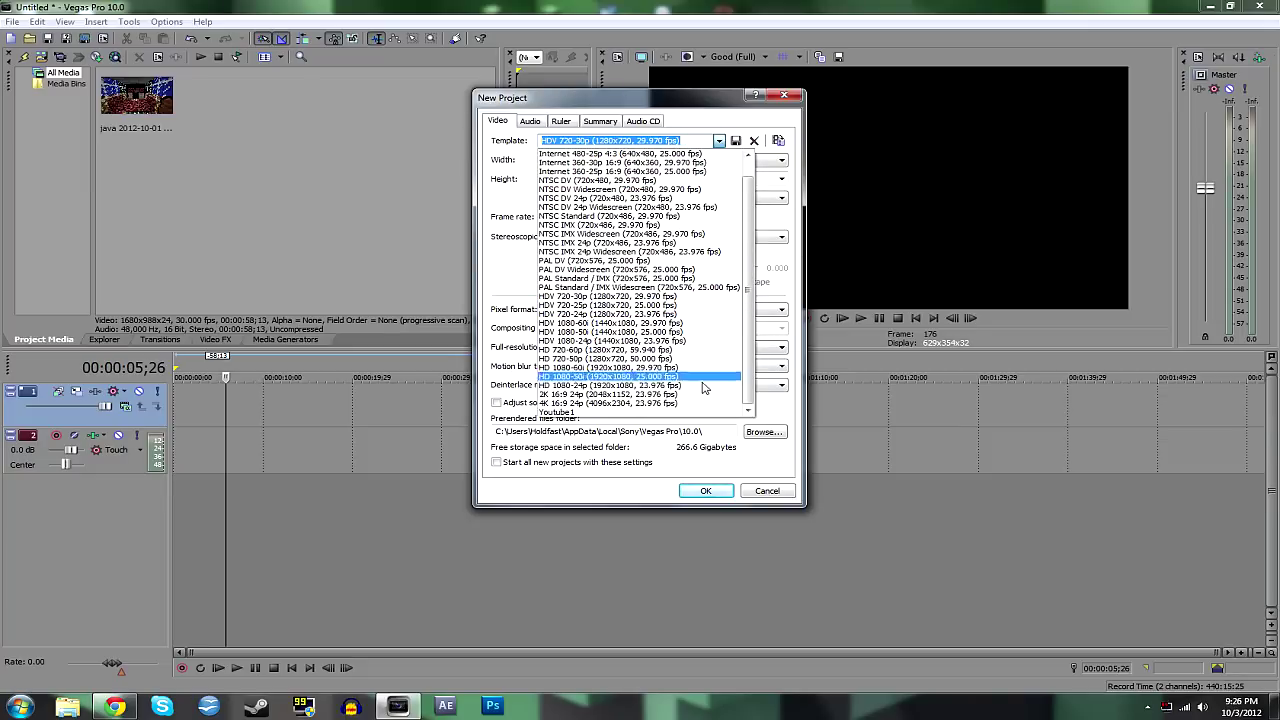
pyautogui.click(693, 414)
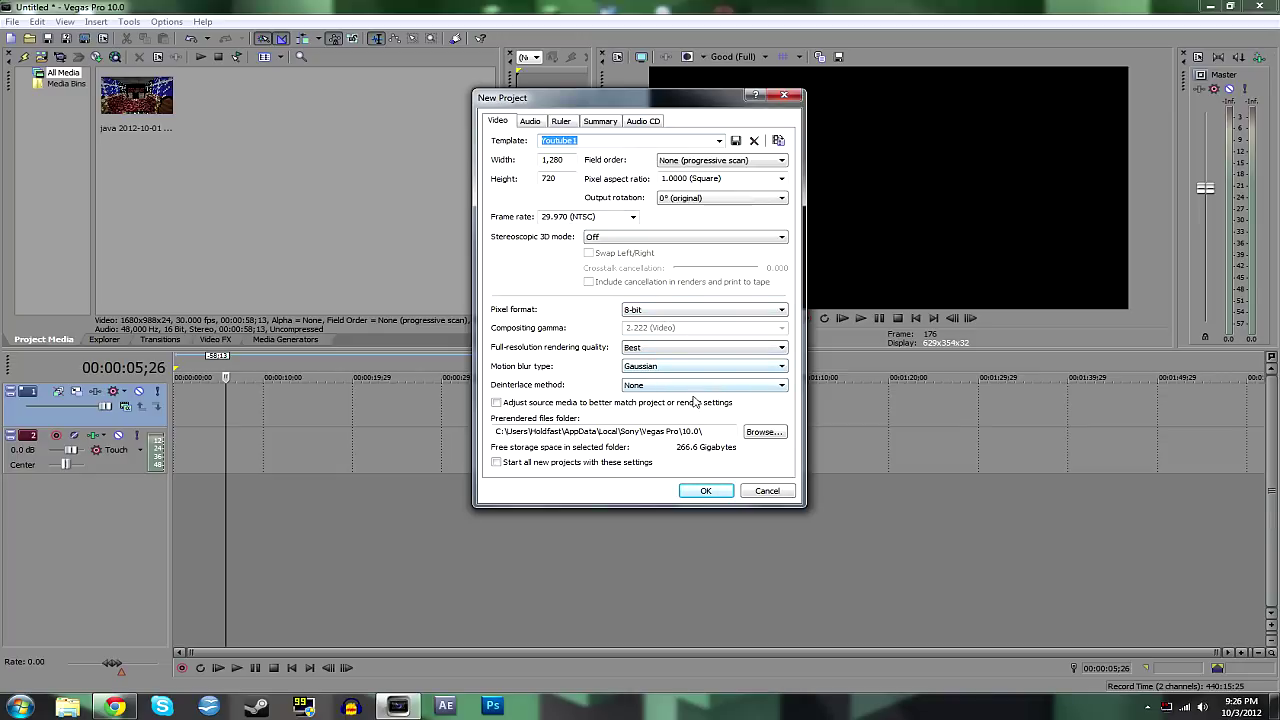
pyautogui.click(530, 121)
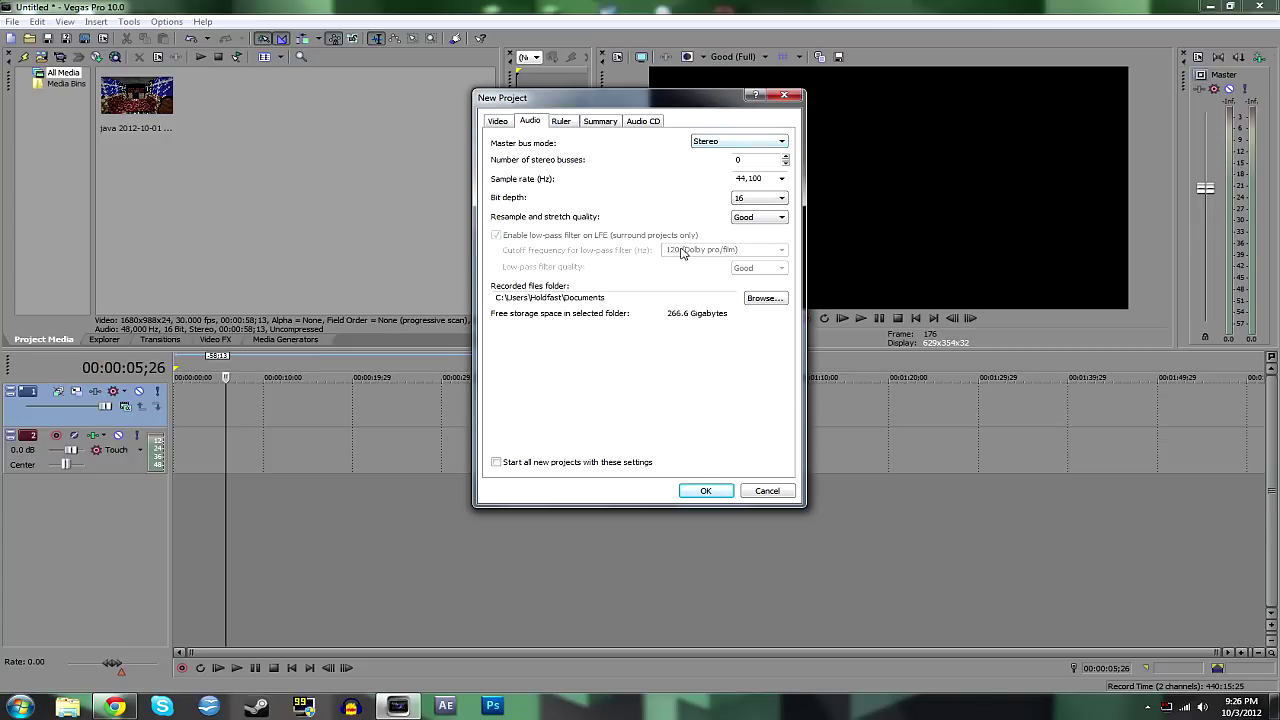
pyautogui.click(558, 122)
pyautogui.click(631, 122)
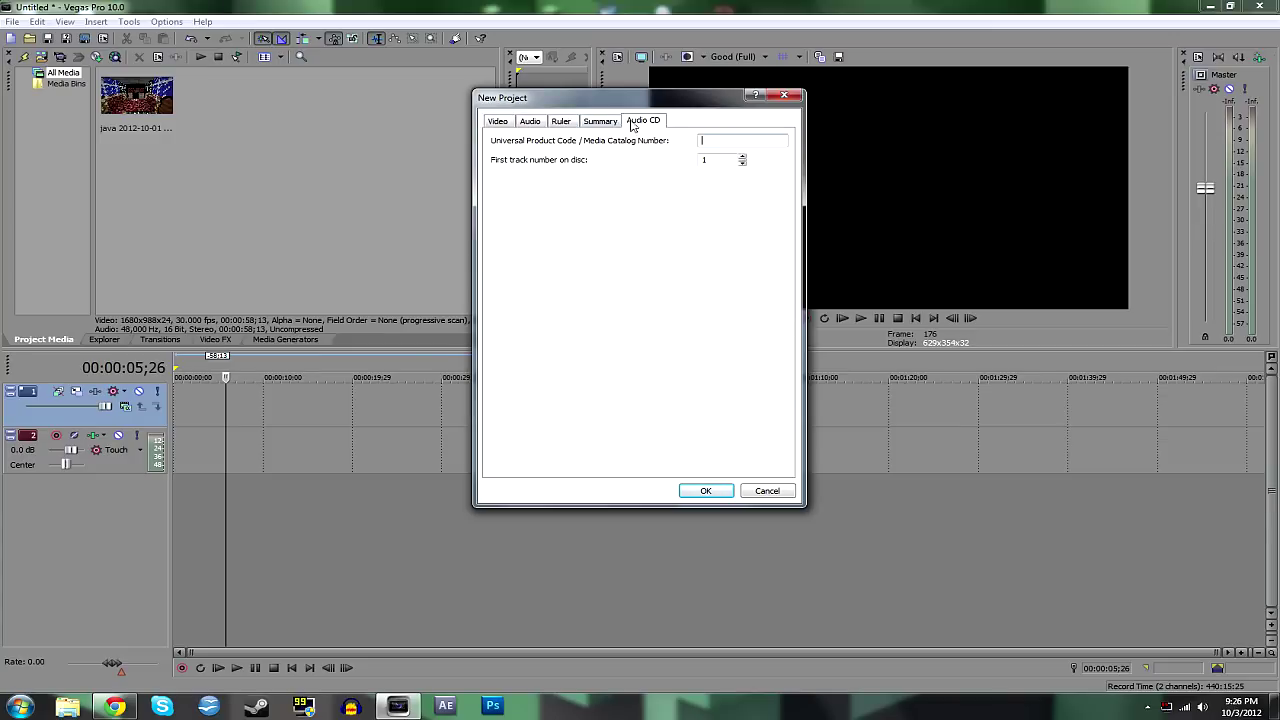
pyautogui.click(498, 121)
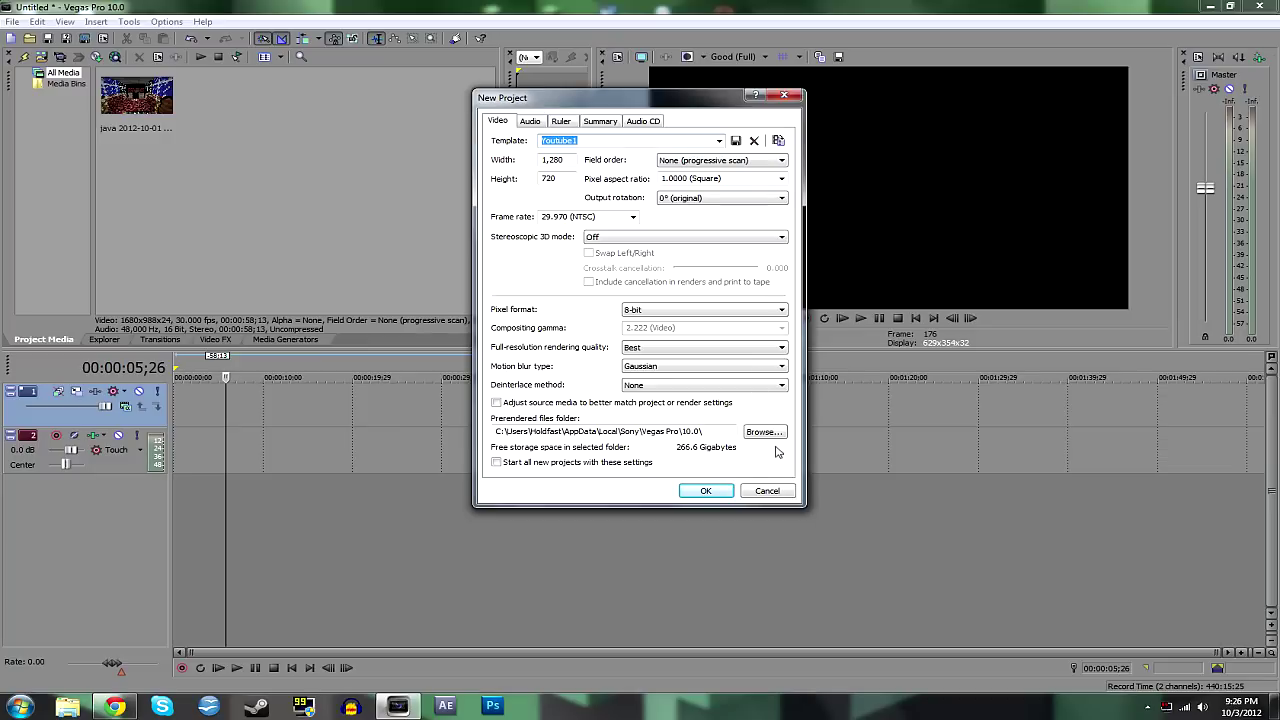
# Step: Keep the Youtube1 template (1280x720, 29.970 fps) and confirm the new project settings
pyautogui.click(718, 142)
pyautogui.click(780, 143)
pyautogui.click(718, 141)
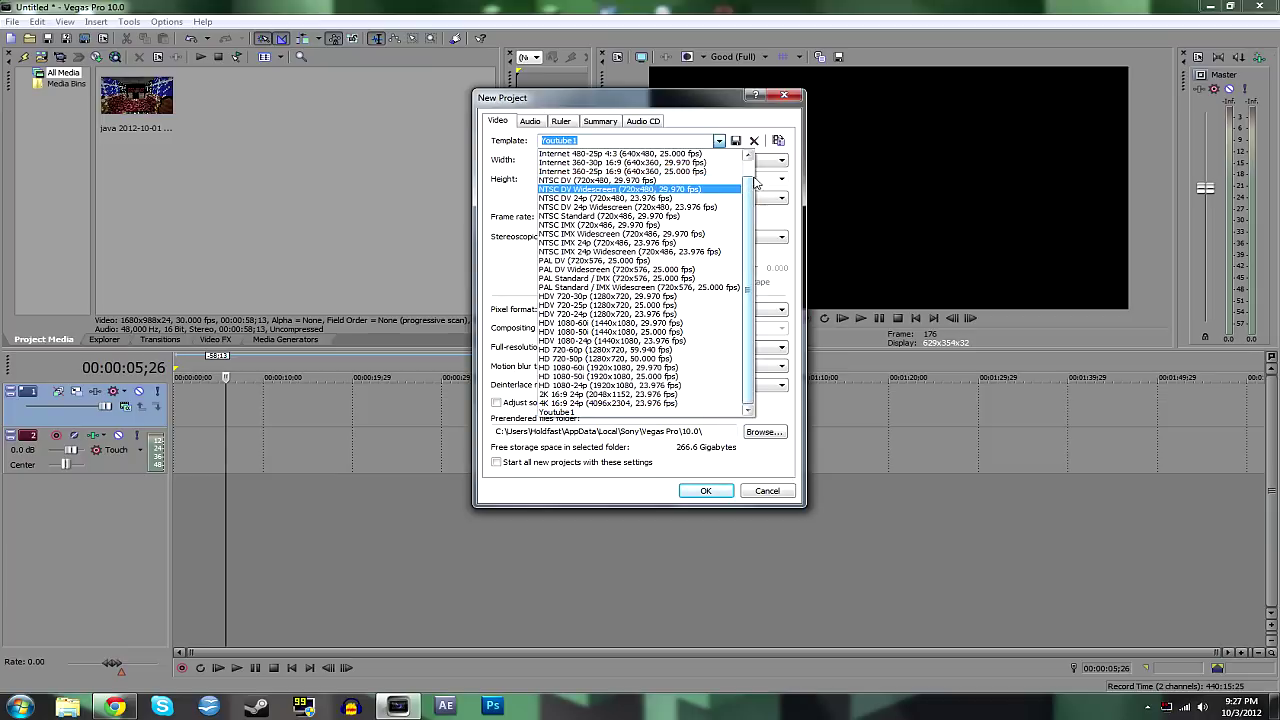
pyautogui.moveTo(749, 190)
pyautogui.mouseDown()
pyautogui.moveTo(748, 175)
pyautogui.moveTo(748, 190)
pyautogui.mouseUp()
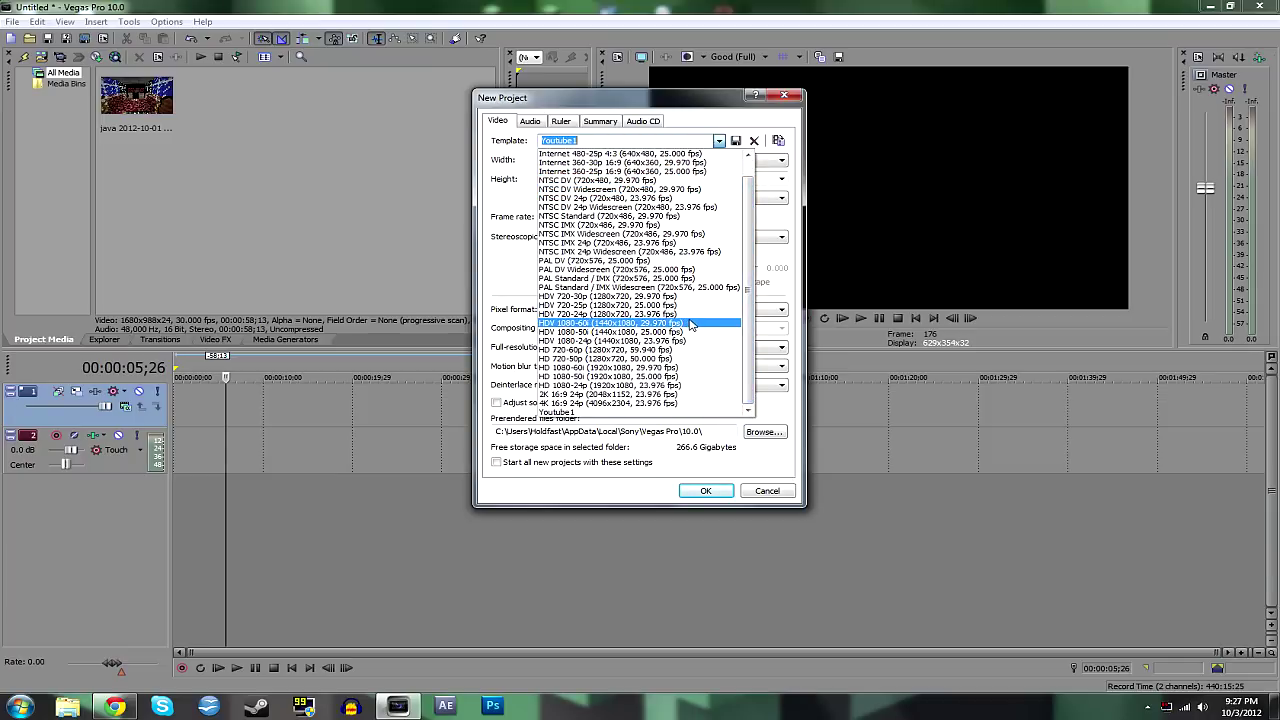
pyautogui.click(718, 141)
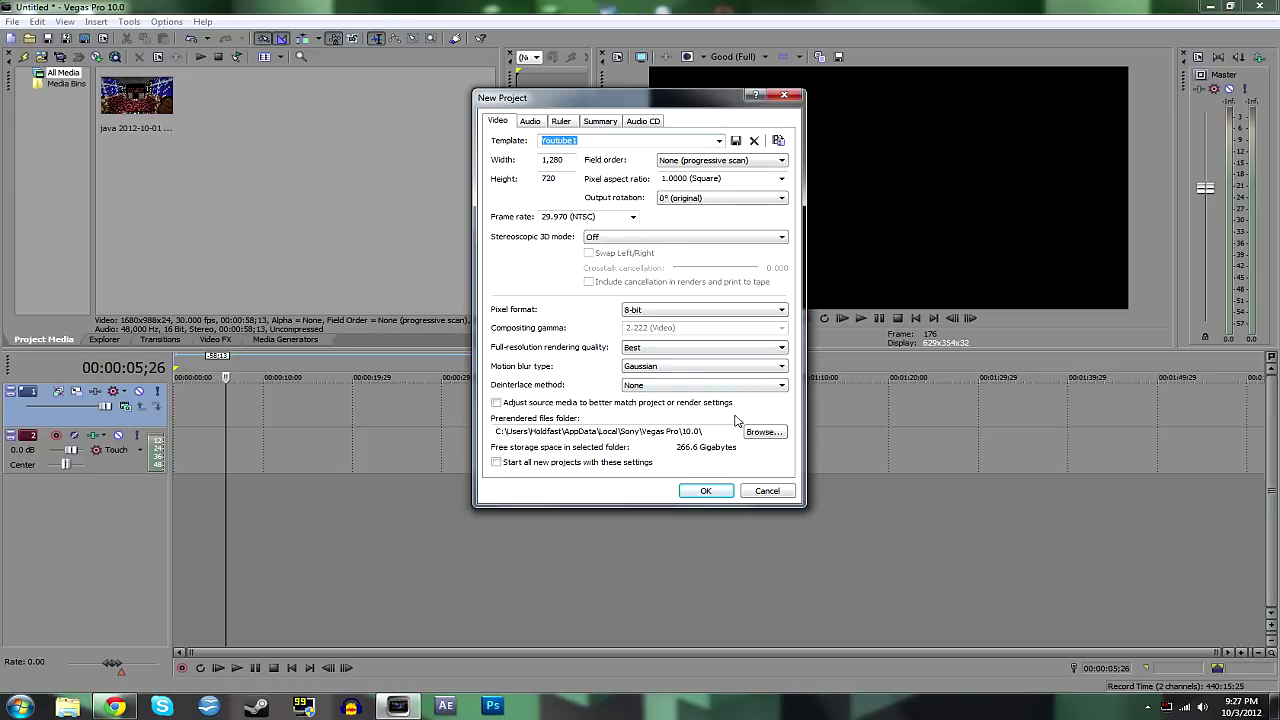
pyautogui.click(716, 490)
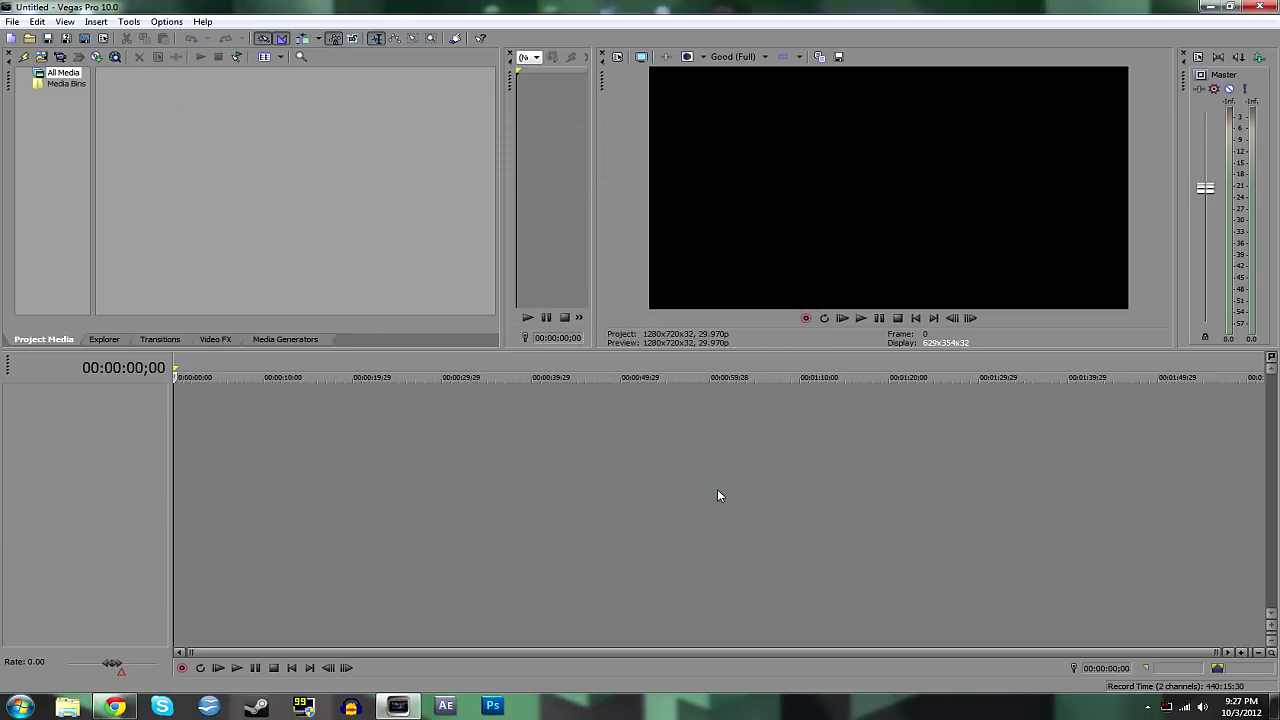
pyautogui.click(66, 708)
pyautogui.doubleClick(588, 203)
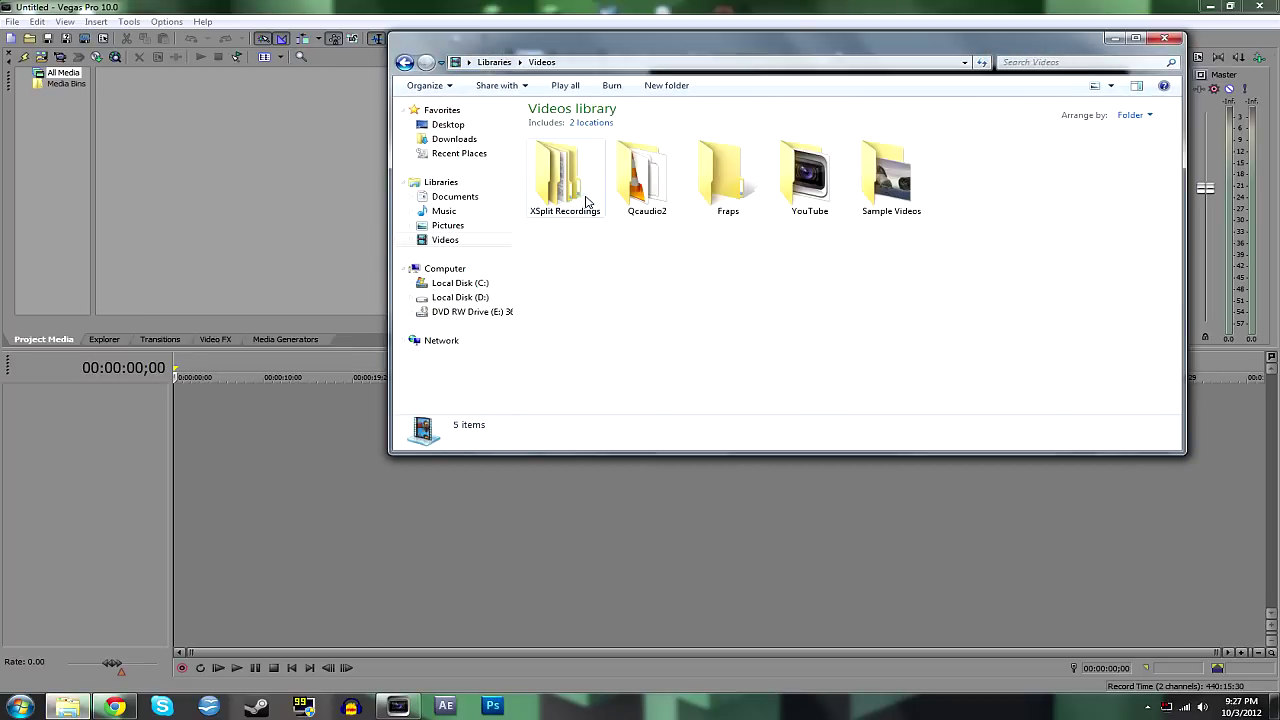
pyautogui.doubleClick(717, 203)
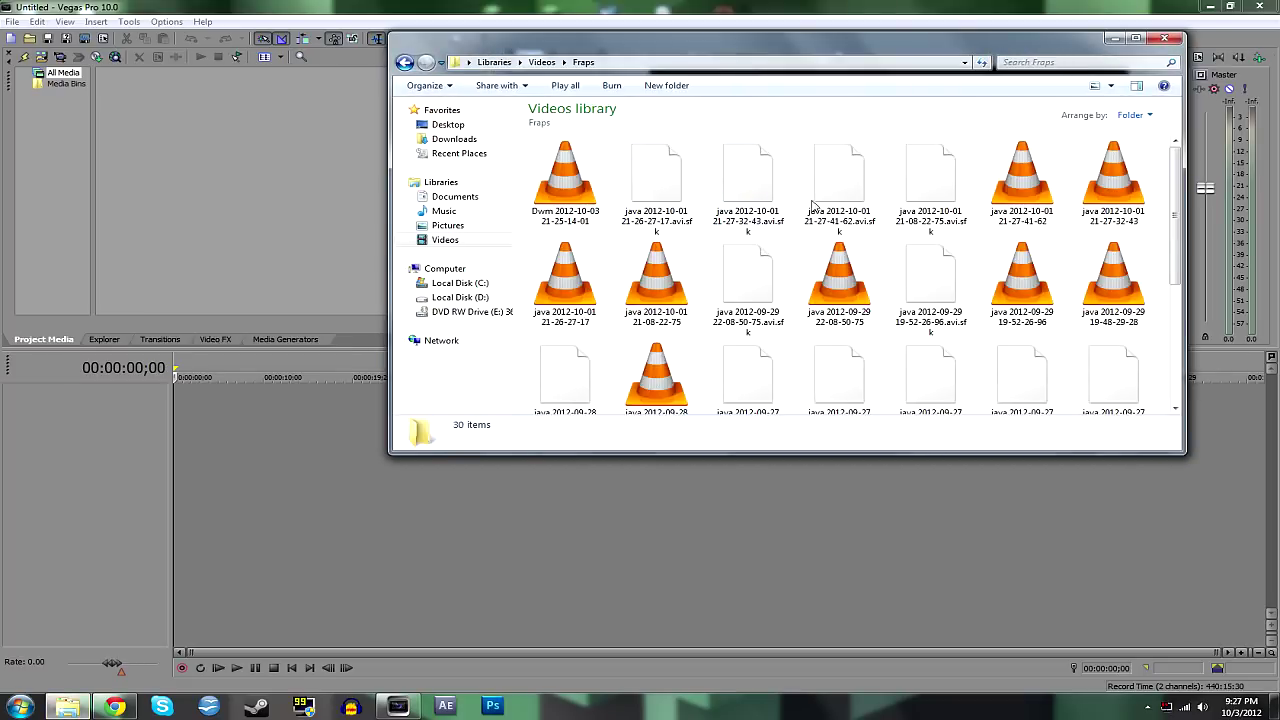
pyautogui.moveTo(1022, 180); pyautogui.dragTo(137, 100)
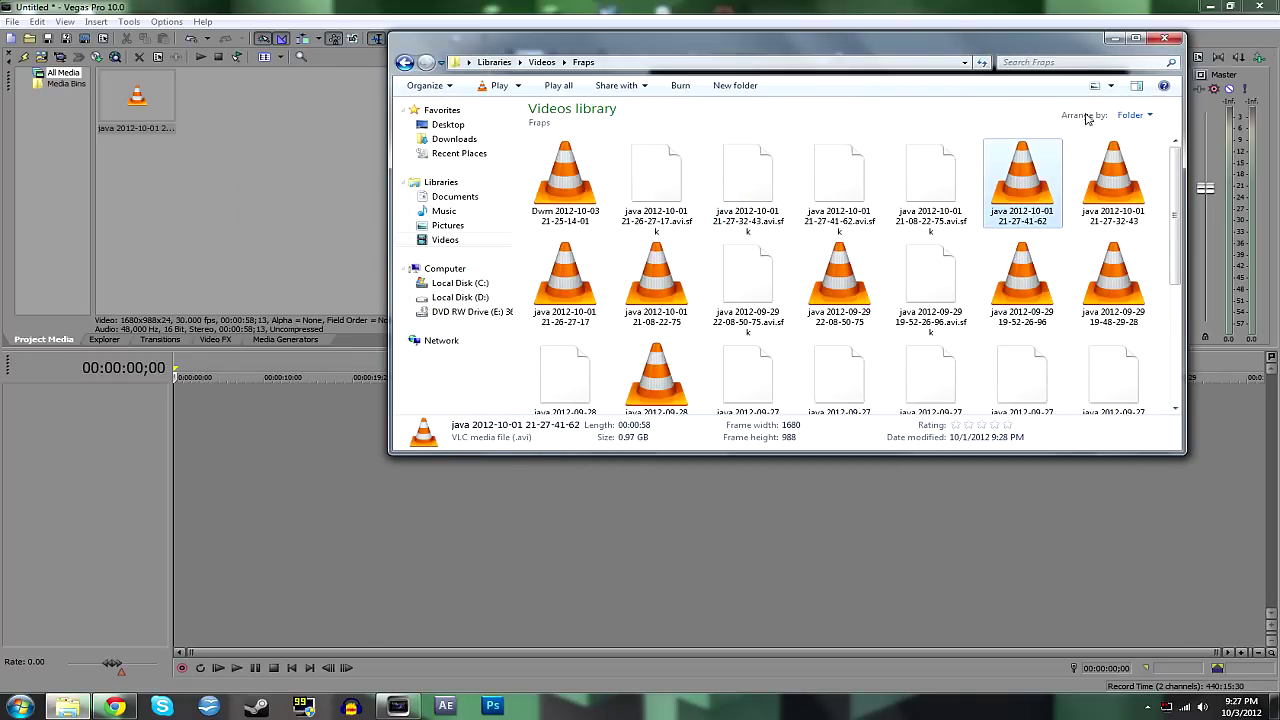
pyautogui.click(1164, 38)
pyautogui.moveTo(168, 130); pyautogui.dragTo(184, 398)
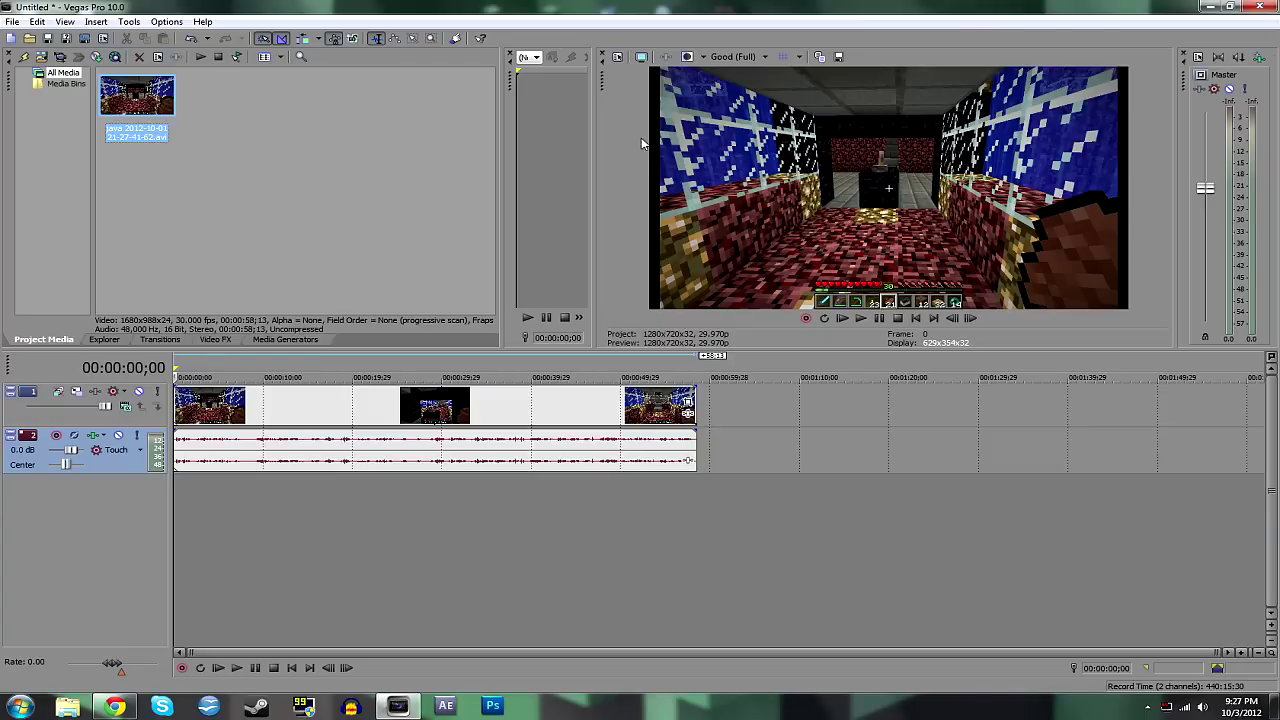
# Step: Uncheck Maintain Aspect Ratio in the video event's Switches so it fills the frame
pyautogui.rightClick(231, 414)
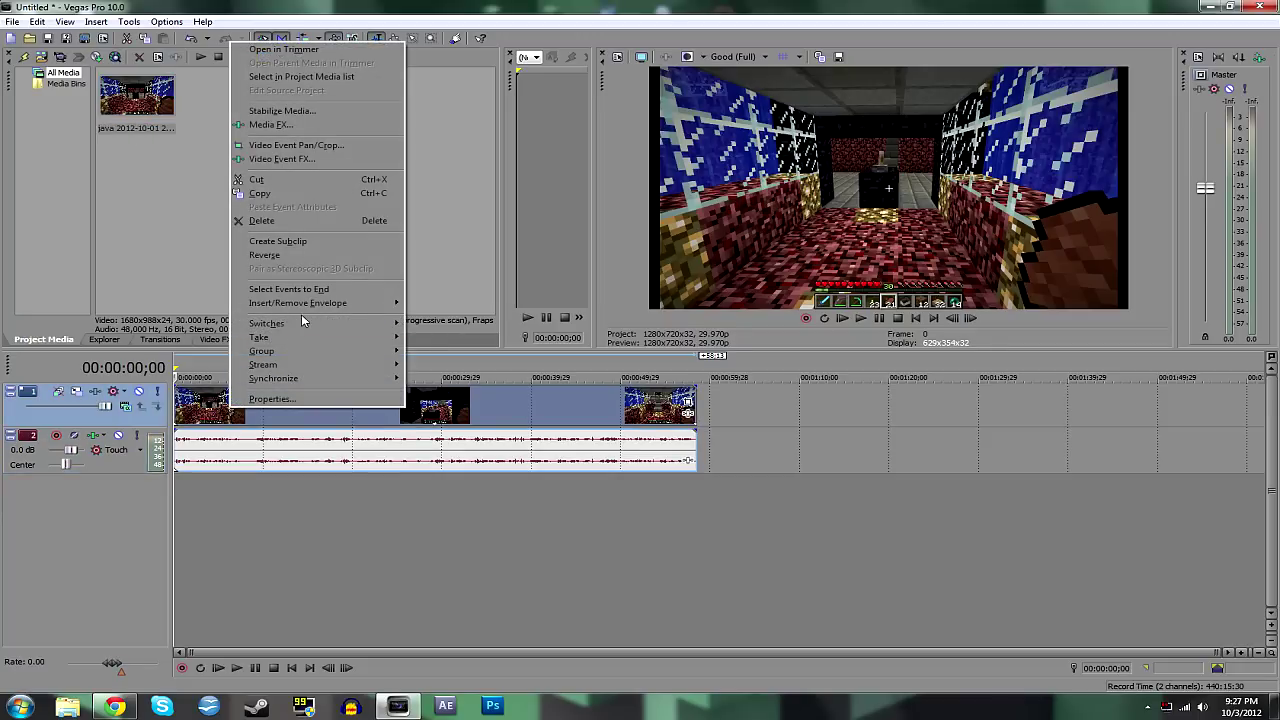
pyautogui.moveTo(303, 322)
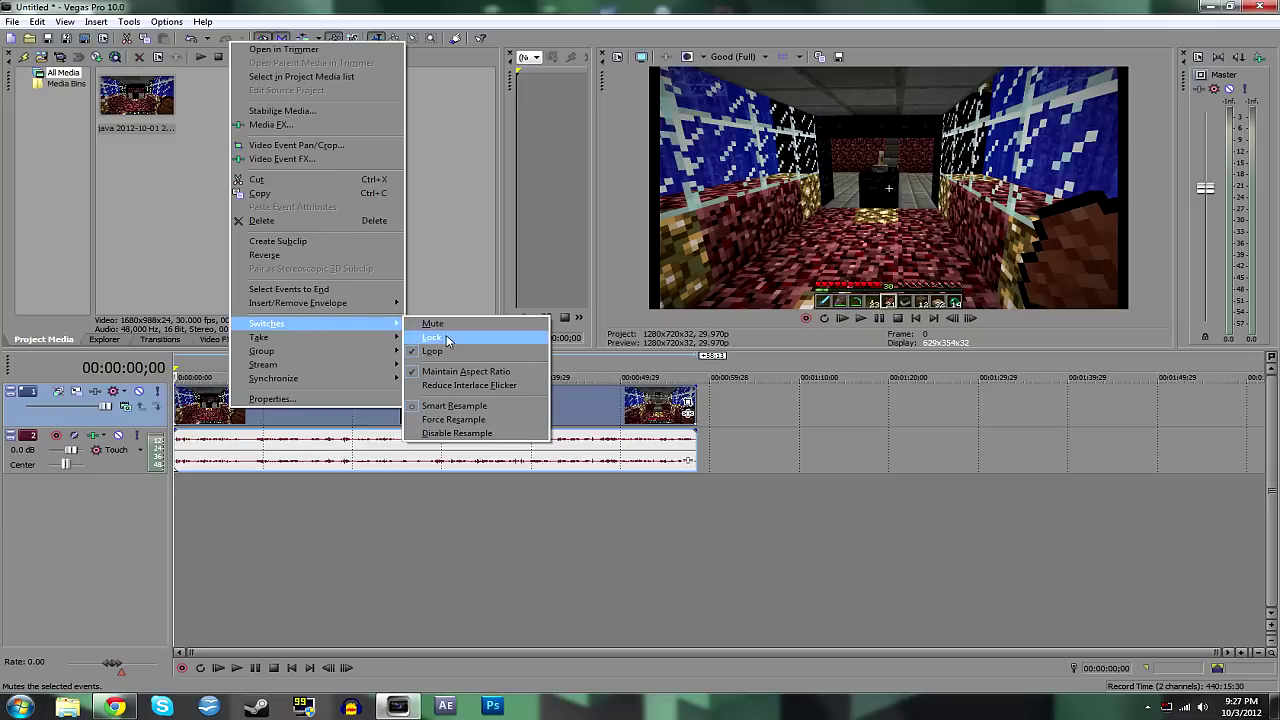
pyautogui.click(483, 376)
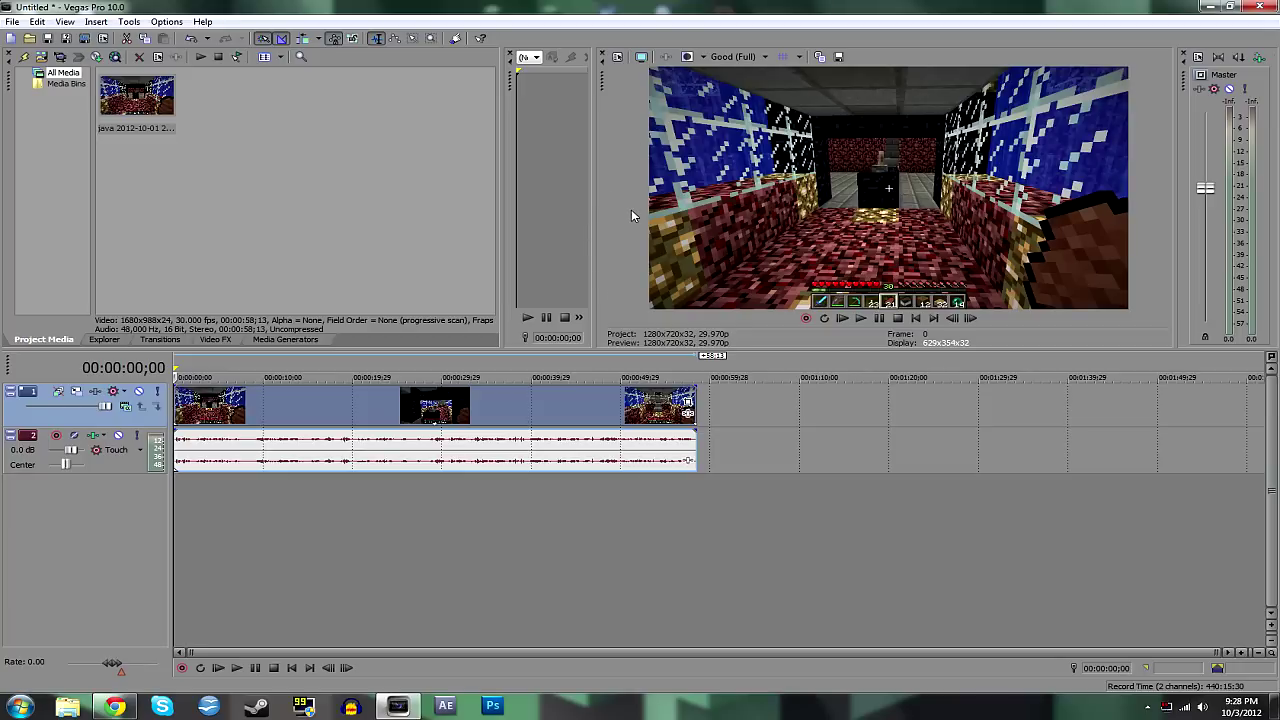
# Step: Switch the video event's resampling to Disable Resample, then to Smart Resample
pyautogui.rightClick(369, 408)
pyautogui.moveTo(484, 316)
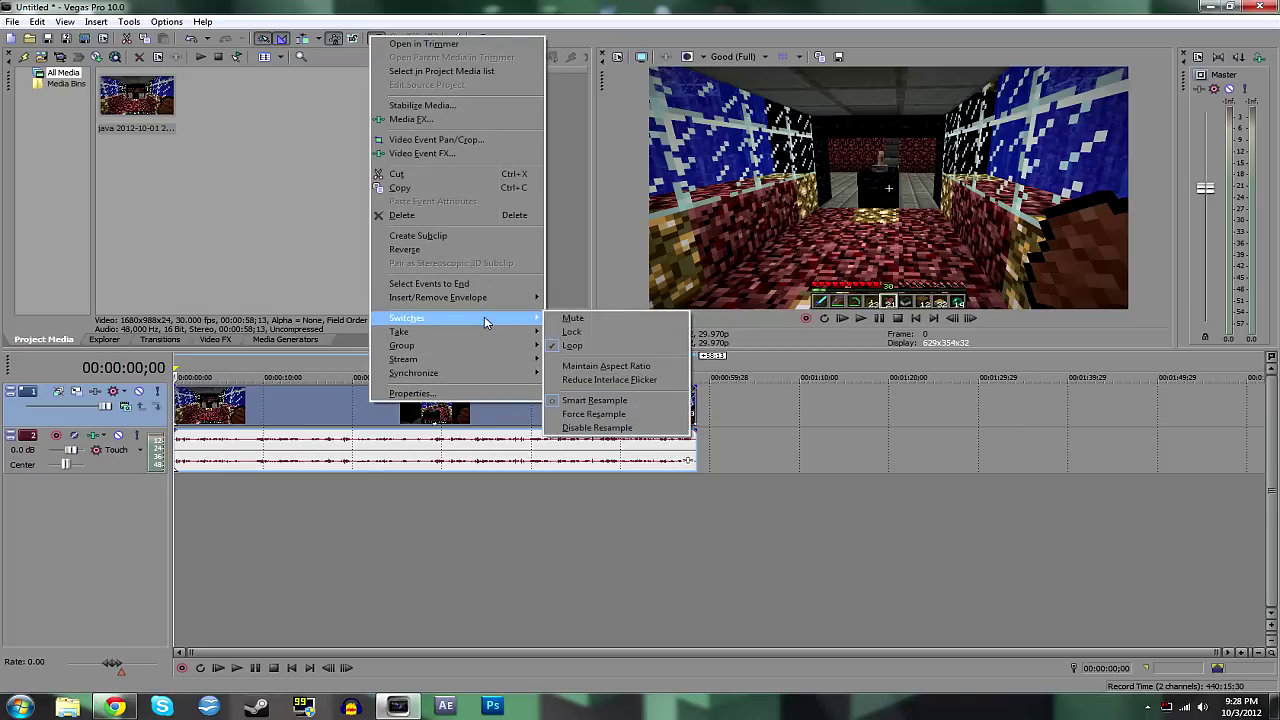
pyautogui.click(640, 428)
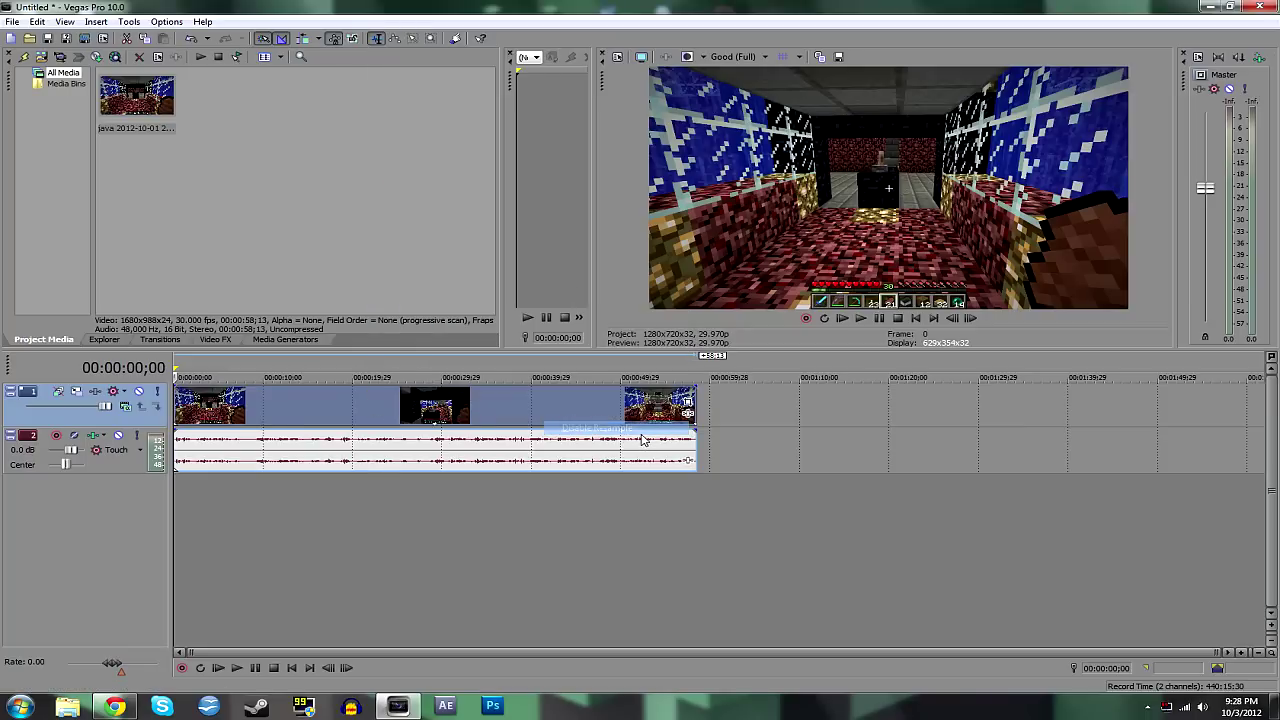
pyautogui.rightClick(496, 424)
pyautogui.moveTo(588, 316)
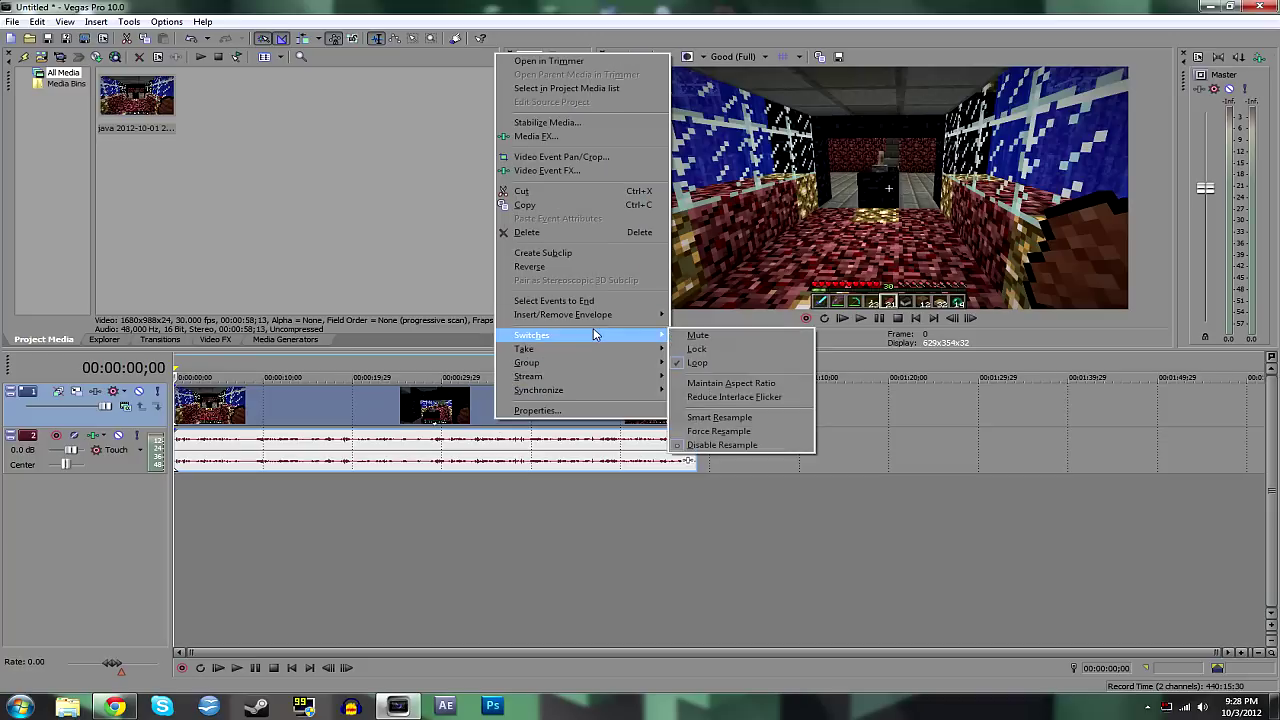
pyautogui.click(720, 417)
# Step: Play the project from about 8 seconds to check the clip
pyautogui.click(110, 455)
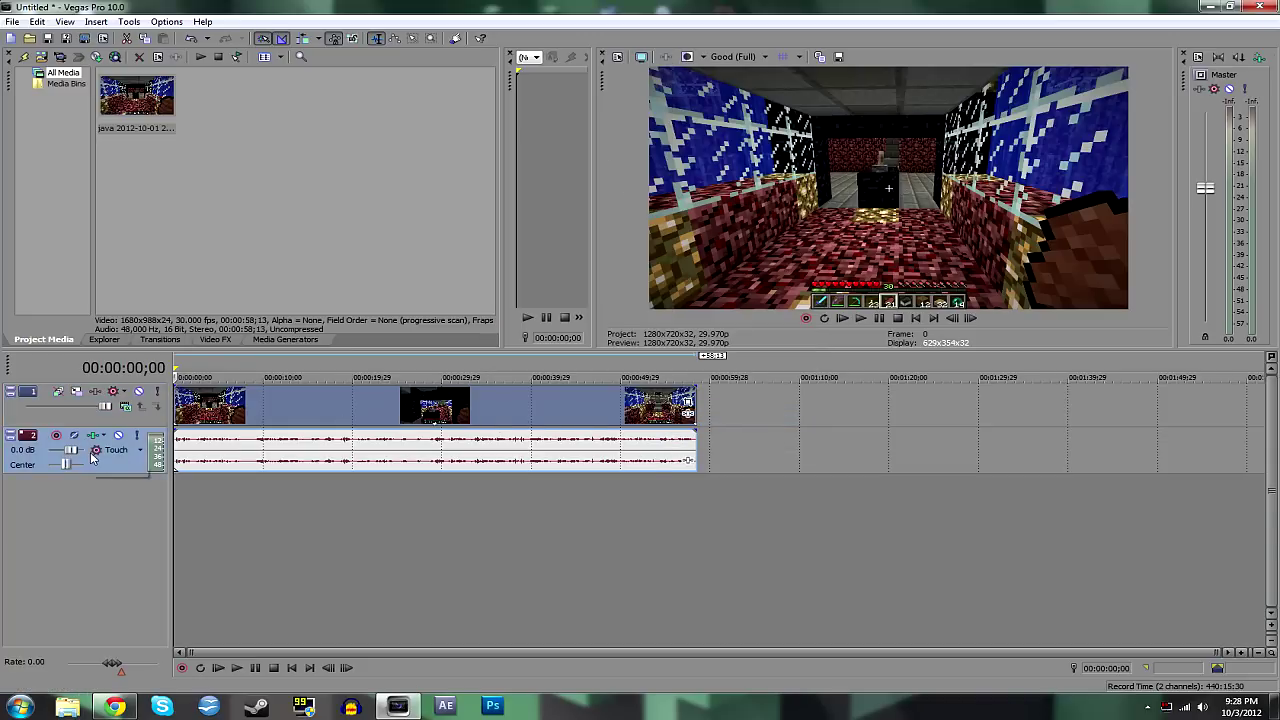
pyautogui.click(250, 440)
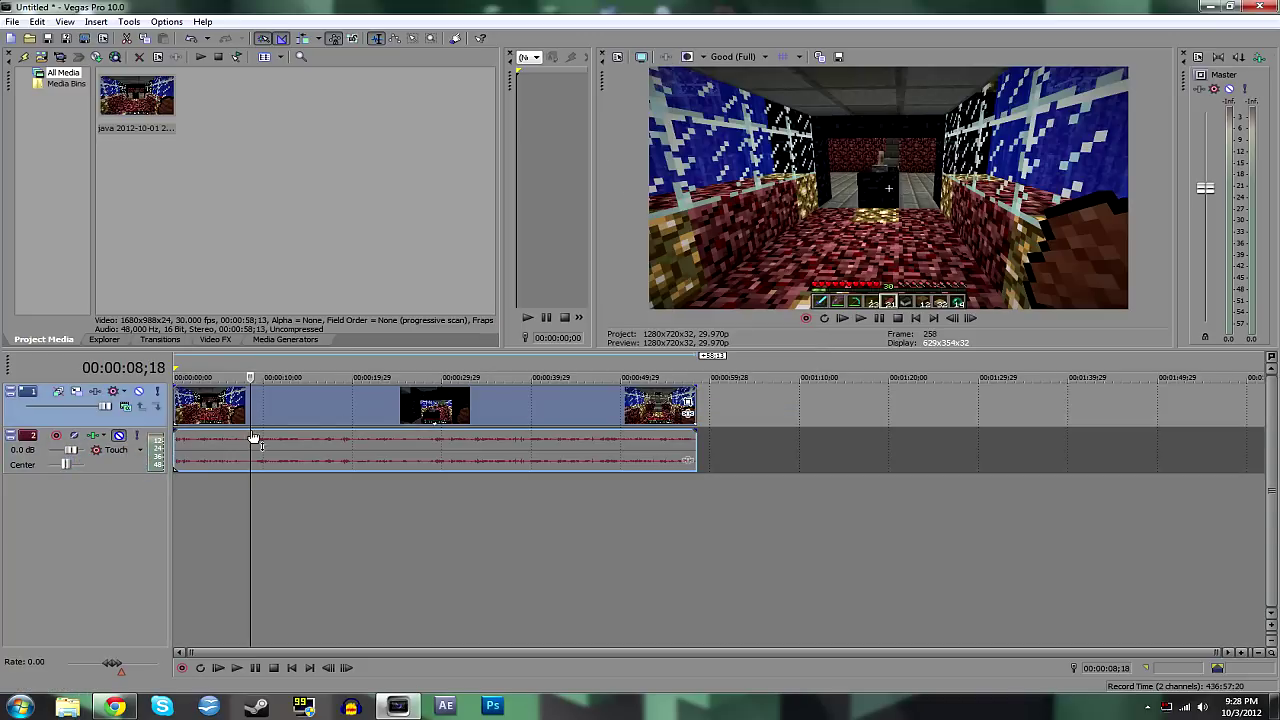
pyautogui.press('space')
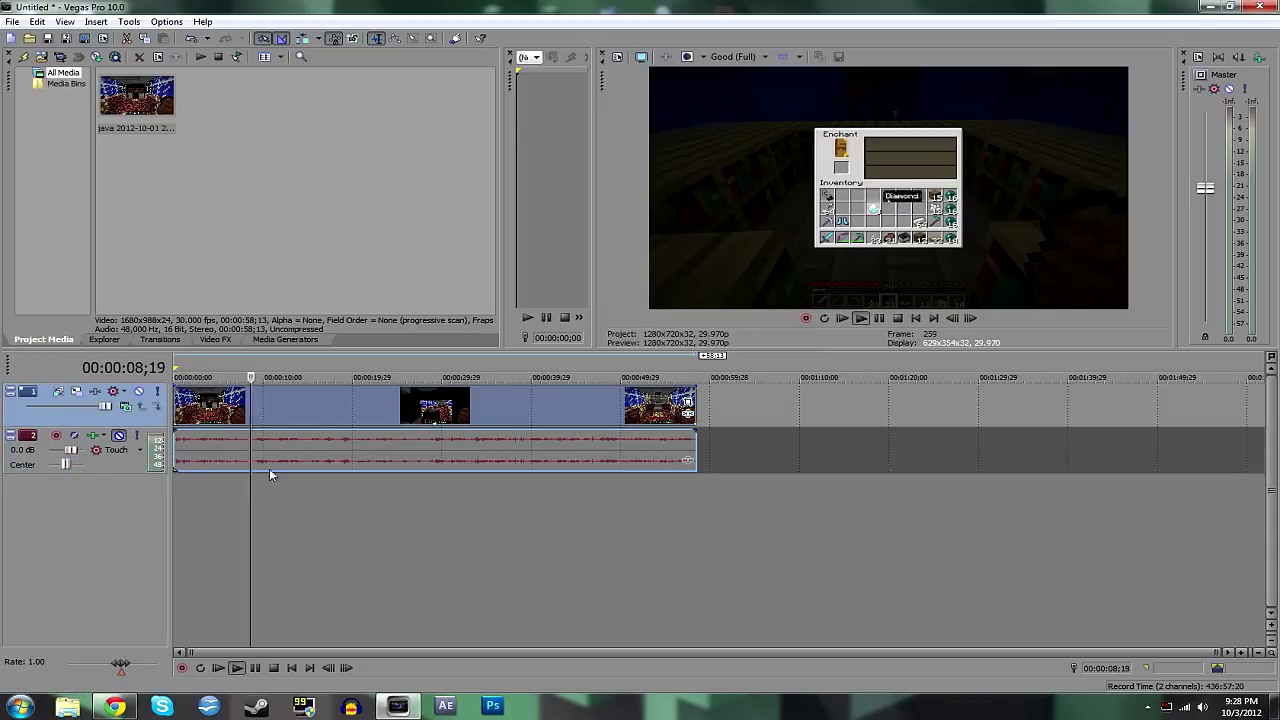
pyautogui.click(356, 497)
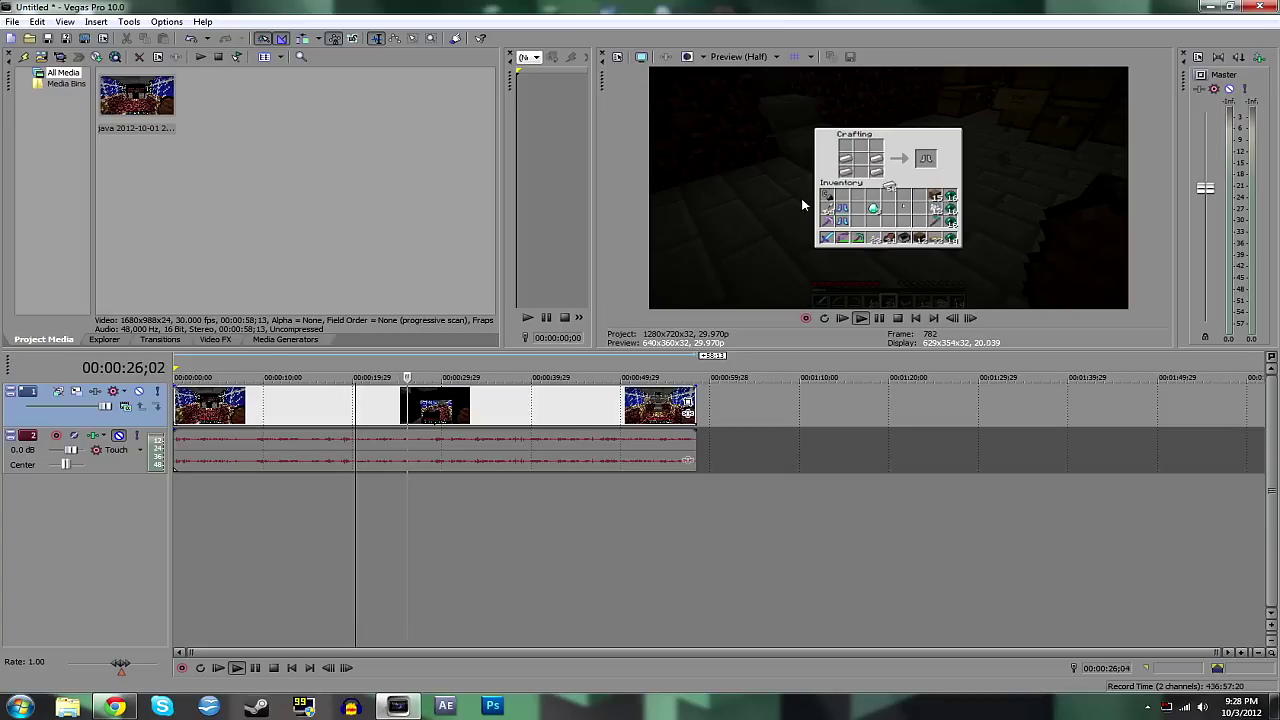
pyautogui.press('space')
# Step: Set Disable Resample on the clip events and play back to check the result
pyautogui.rightClick(376, 412)
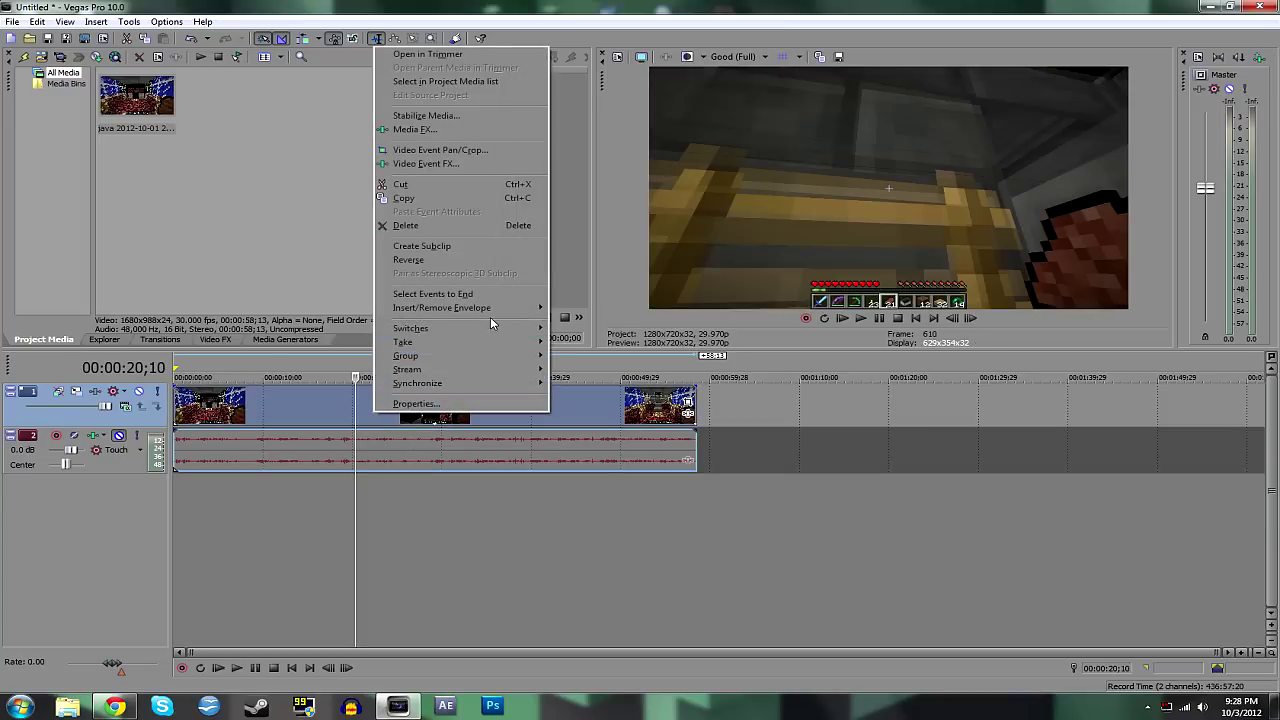
pyautogui.moveTo(498, 337)
pyautogui.click(600, 438)
pyautogui.press('space')
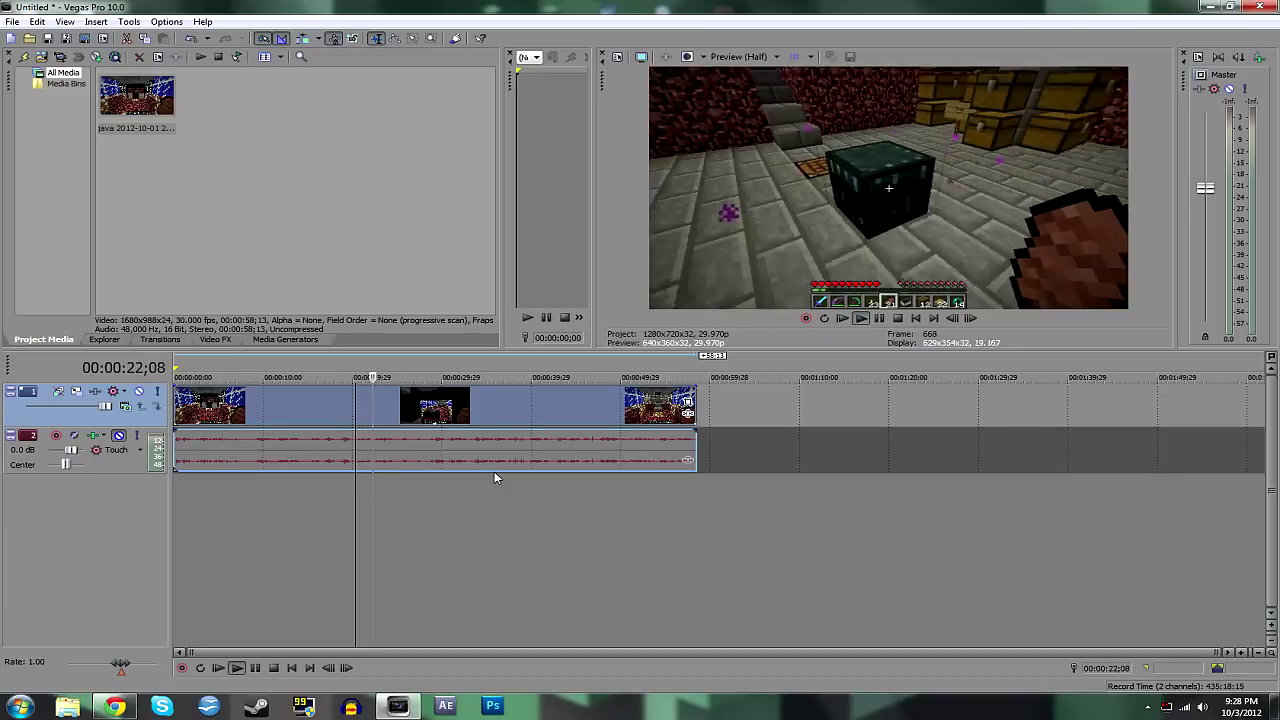
pyautogui.press('space')
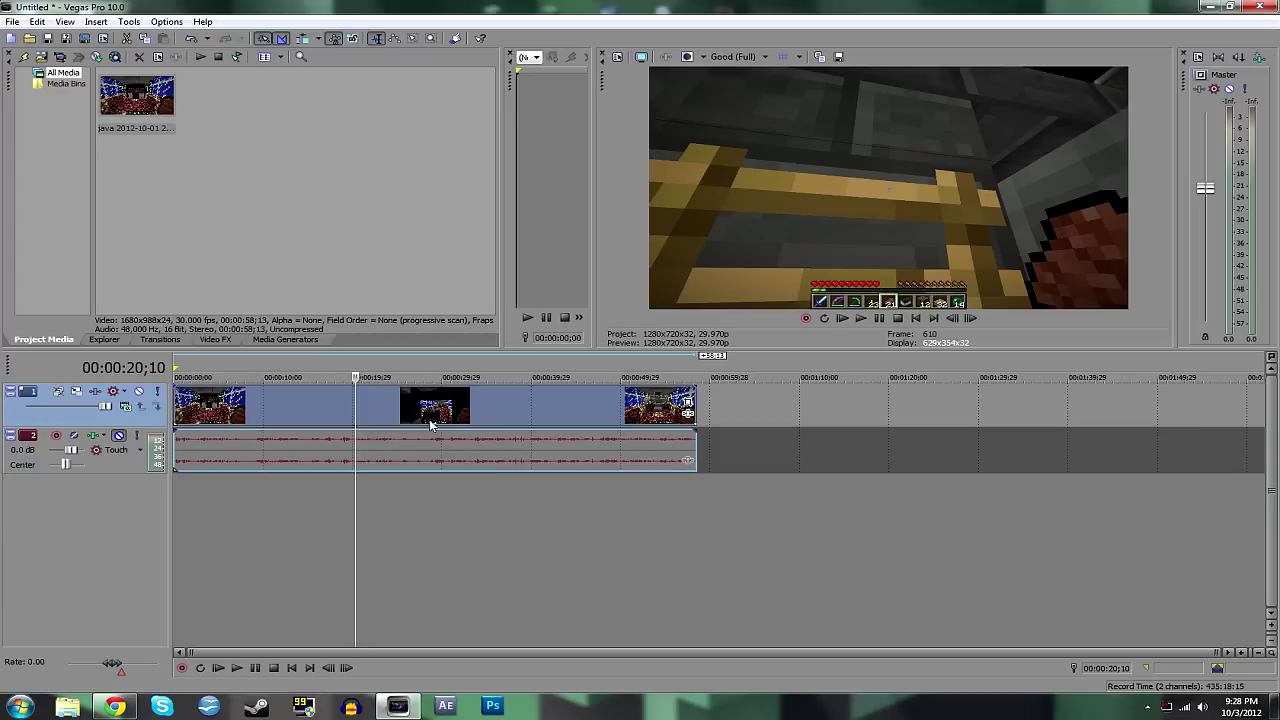
pyautogui.click(410, 422)
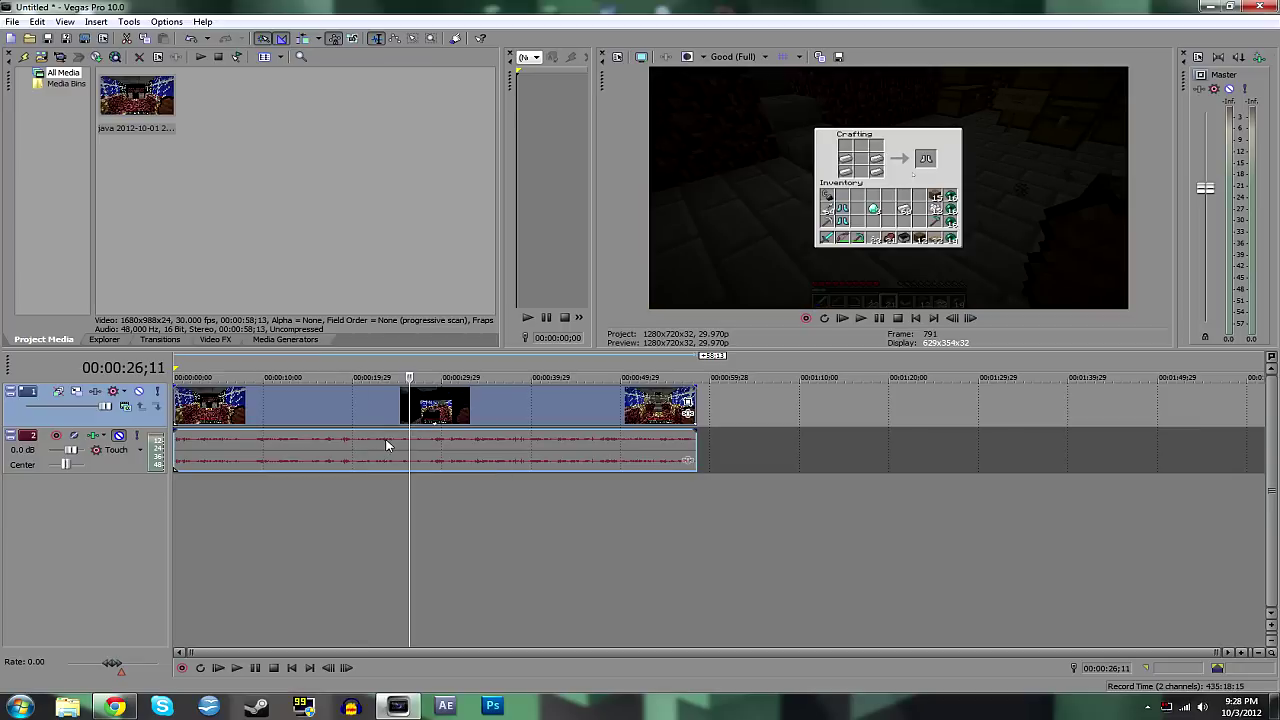
pyautogui.click(292, 503)
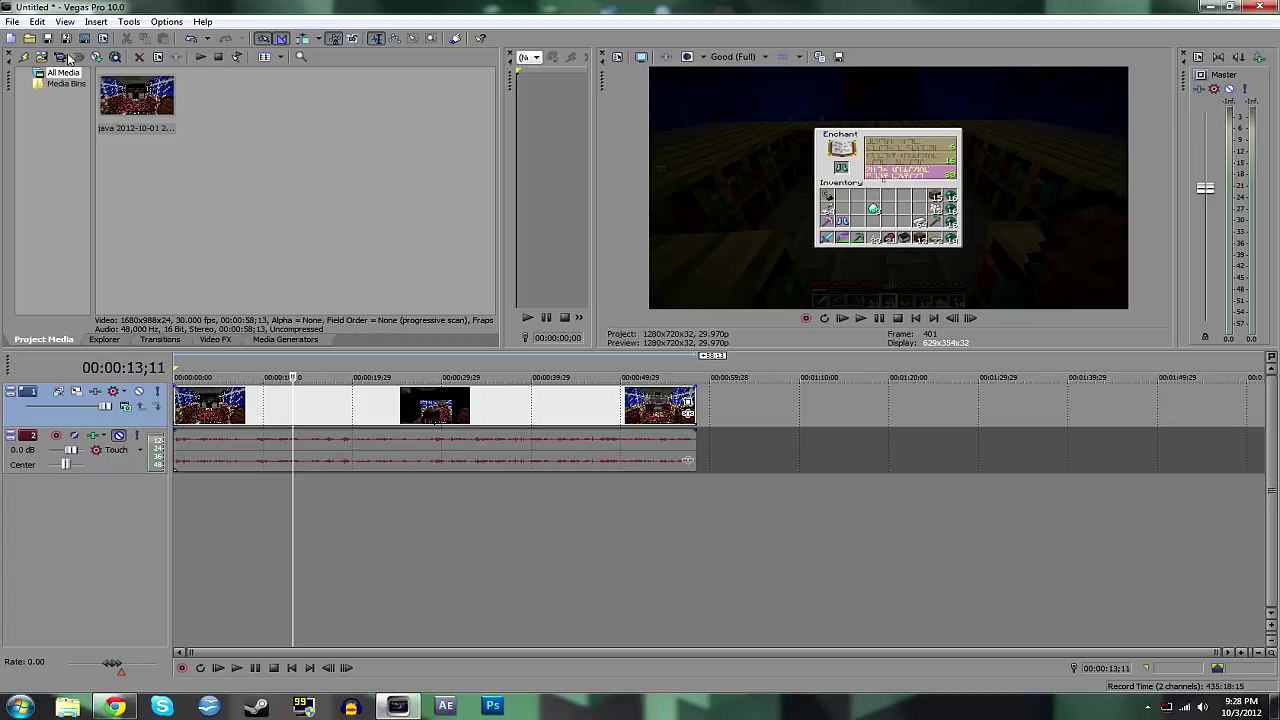
# Step: Apply the Brightness and Contrast 'Brighter' preset to video track 1
pyautogui.click(210, 343)
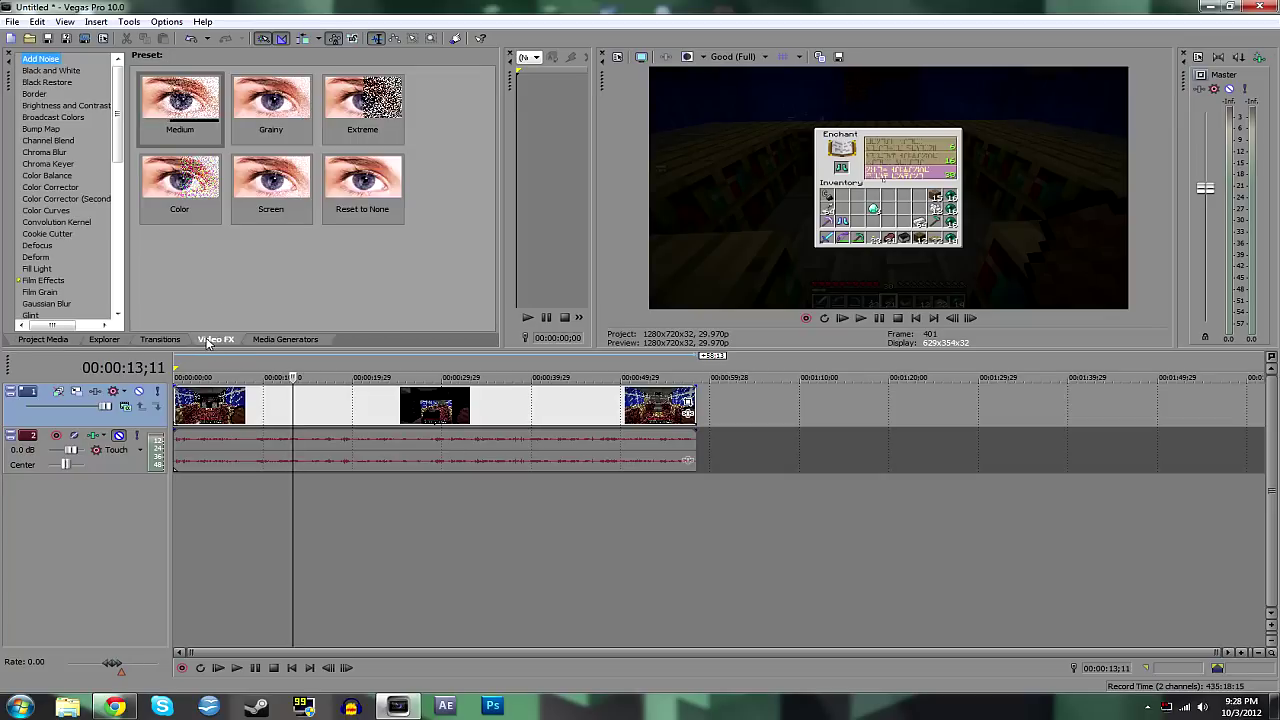
pyautogui.click(58, 107)
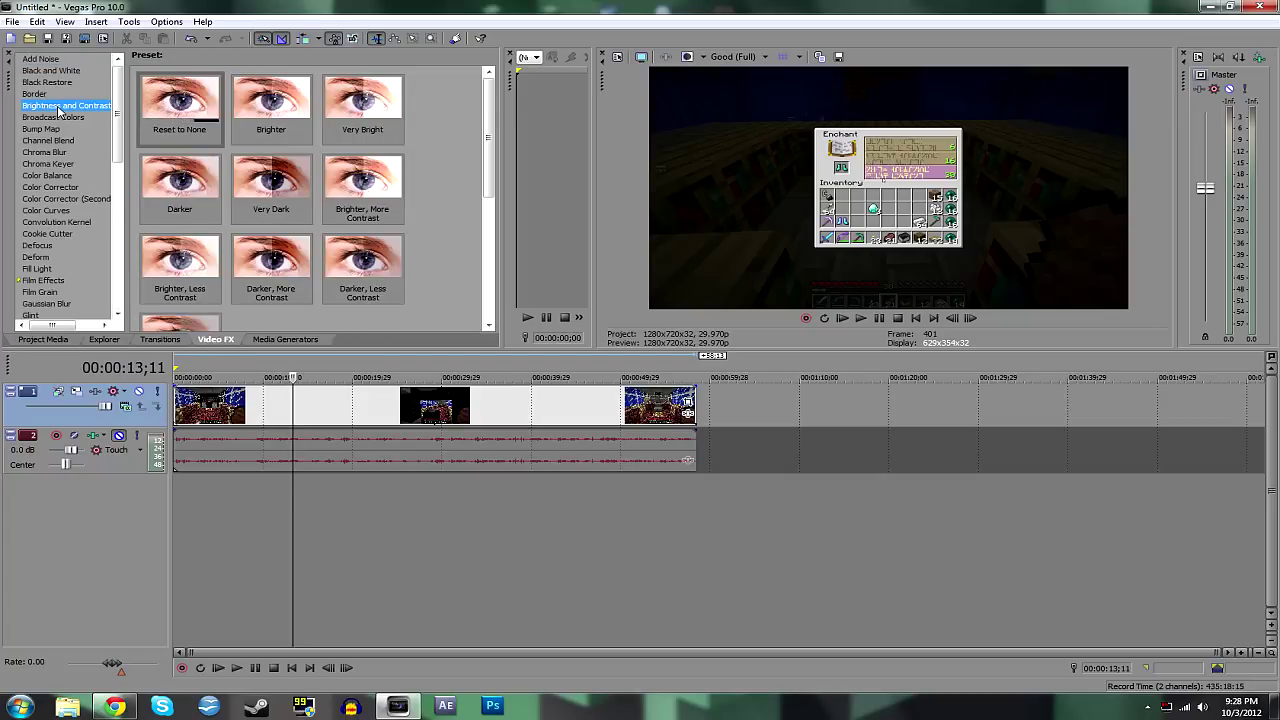
pyautogui.click(375, 103)
pyautogui.click(287, 106)
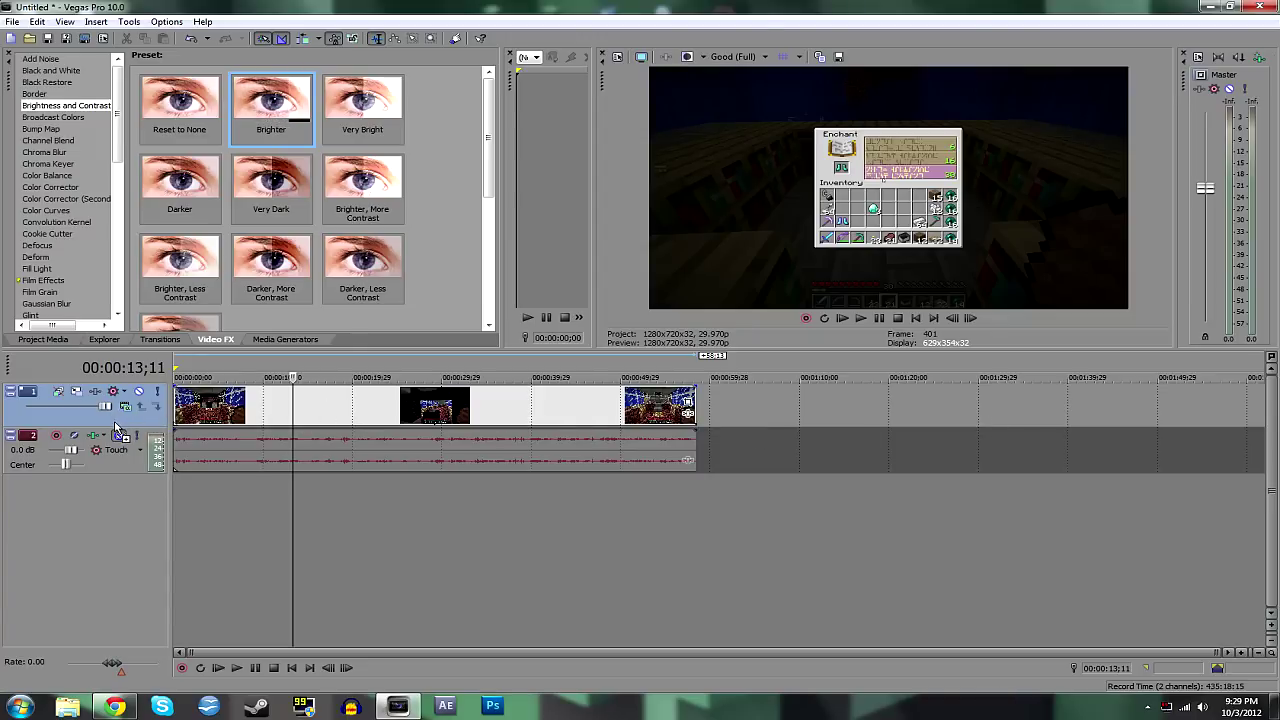
pyautogui.moveTo(115, 424); pyautogui.dragTo(115, 424)
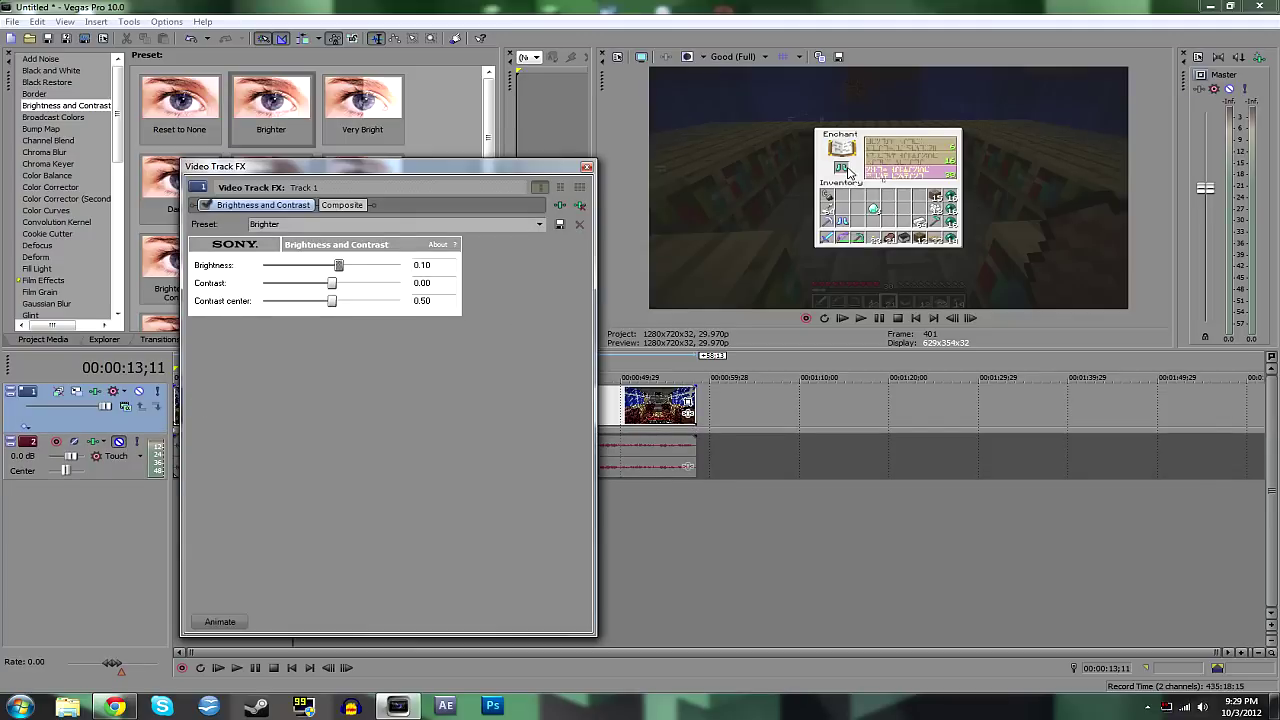
# Step: Set the effect's Brightness to 0.04, comparing against the bypassed effect
pyautogui.click(205, 205)
pyautogui.click(205, 205)
pyautogui.click(205, 205)
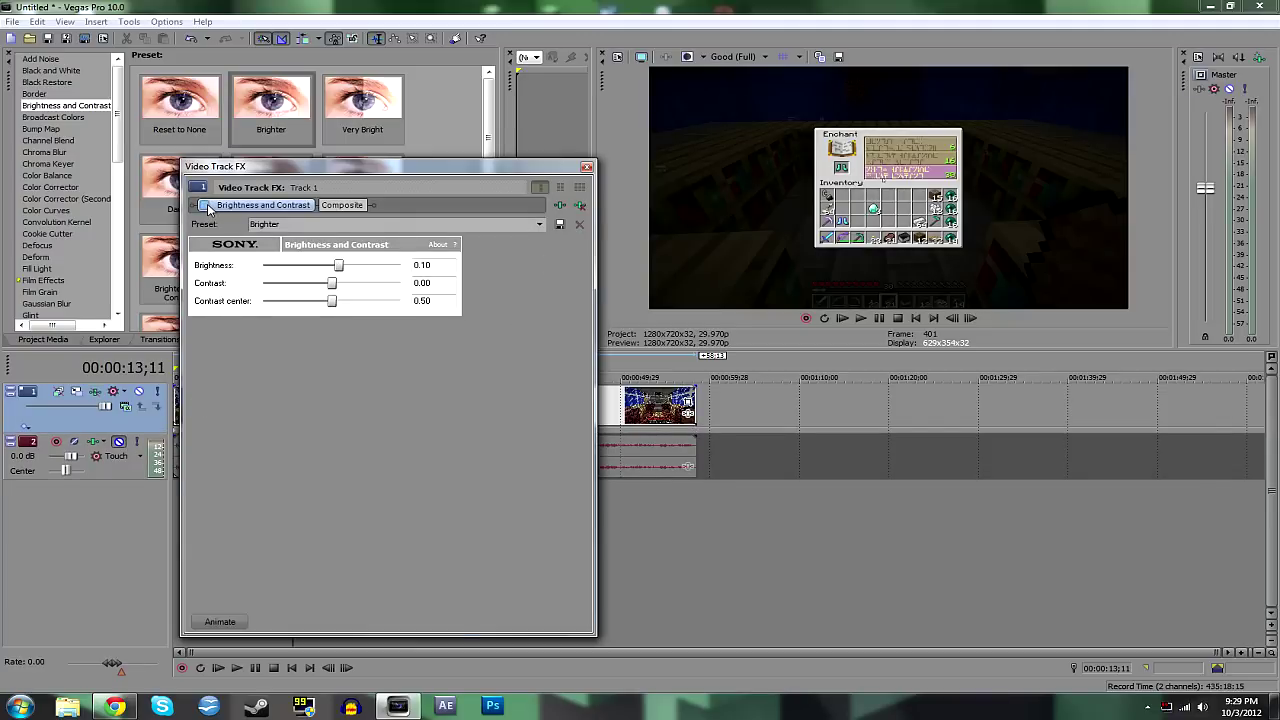
pyautogui.click(205, 205)
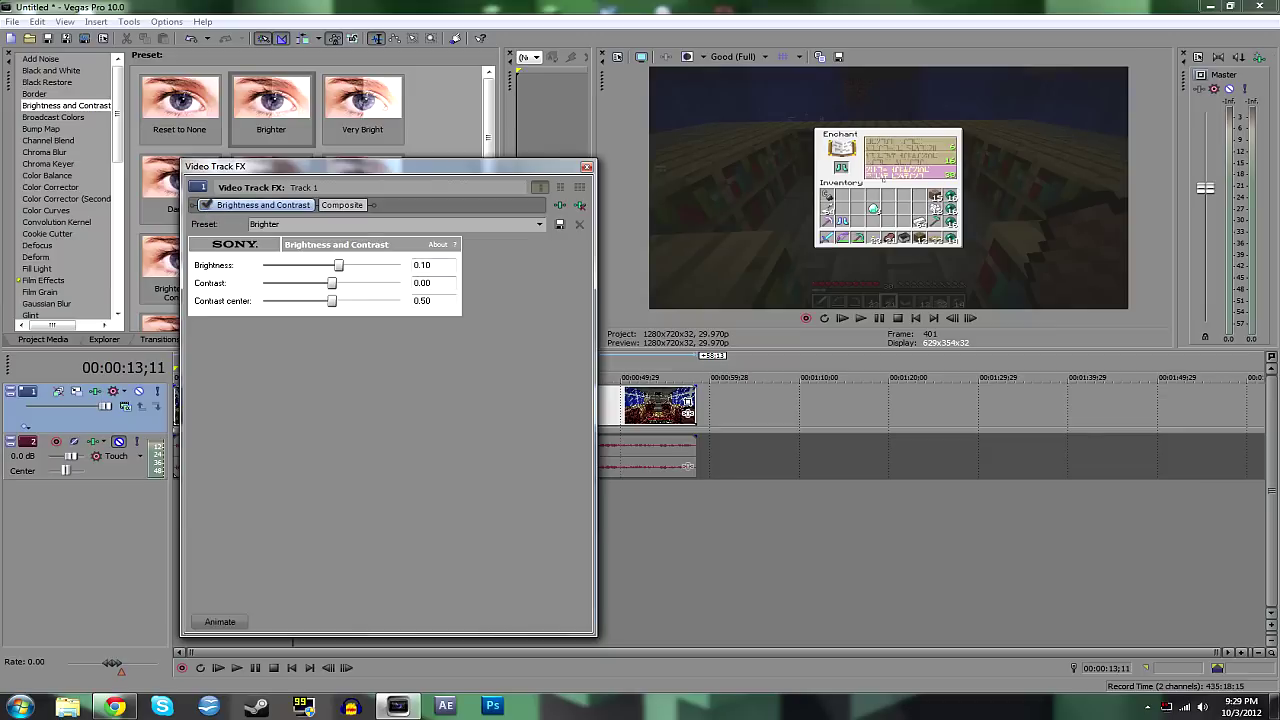
pyautogui.moveTo(418, 265); pyautogui.dragTo(461, 268)
pyautogui.write('0')
pyautogui.press('Return')
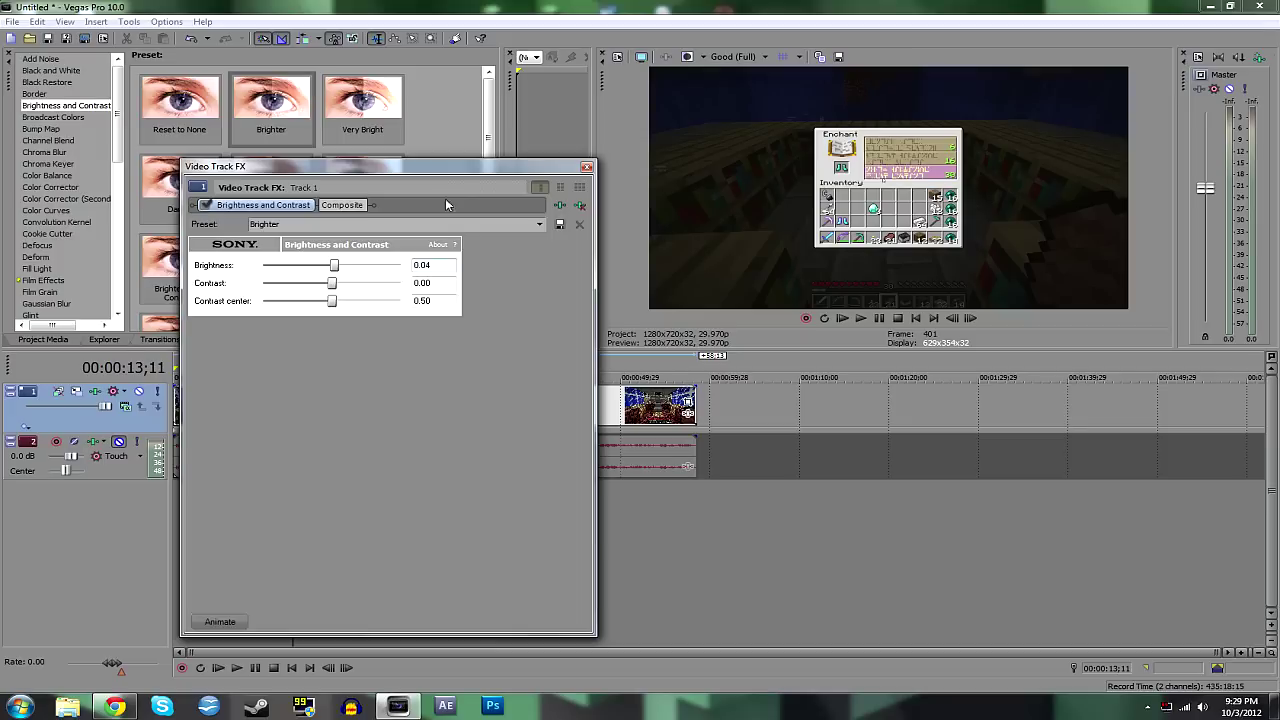
# Step: Compare the brightened video with the effect bypassed, then close the Video Track FX window
pyautogui.click(204, 206)
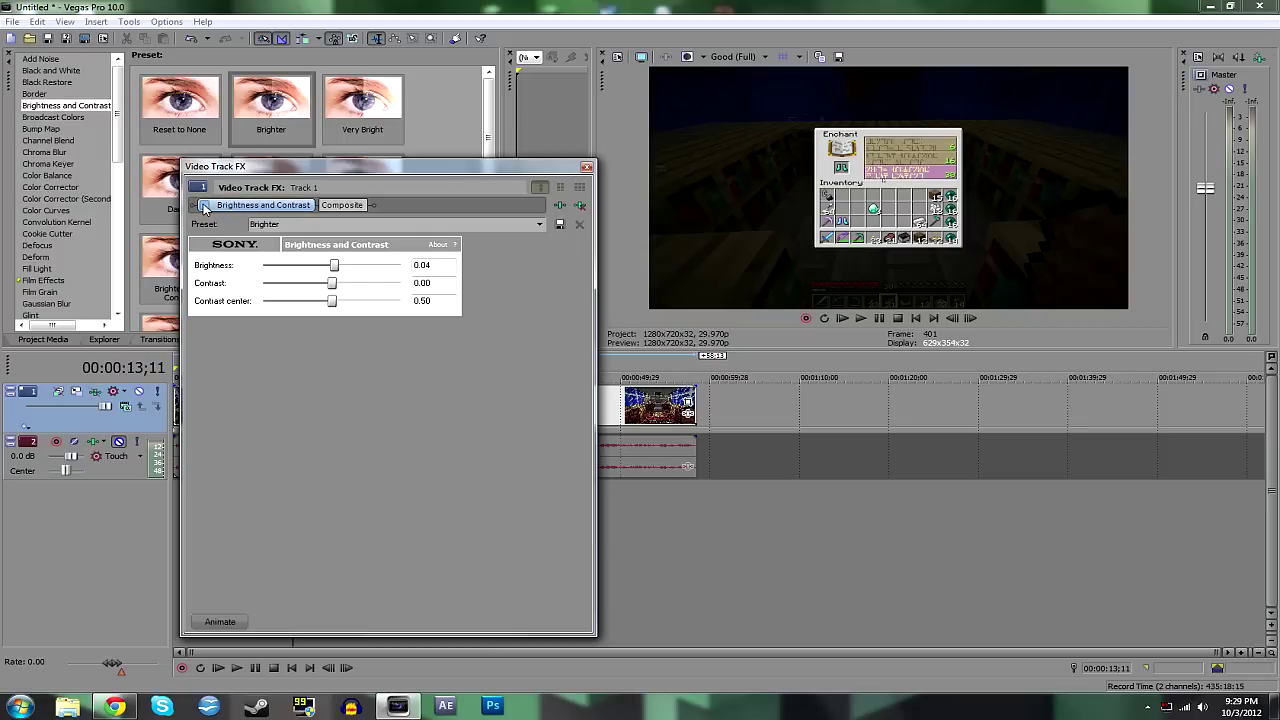
pyautogui.click(204, 206)
pyautogui.click(204, 206)
pyautogui.click(204, 206)
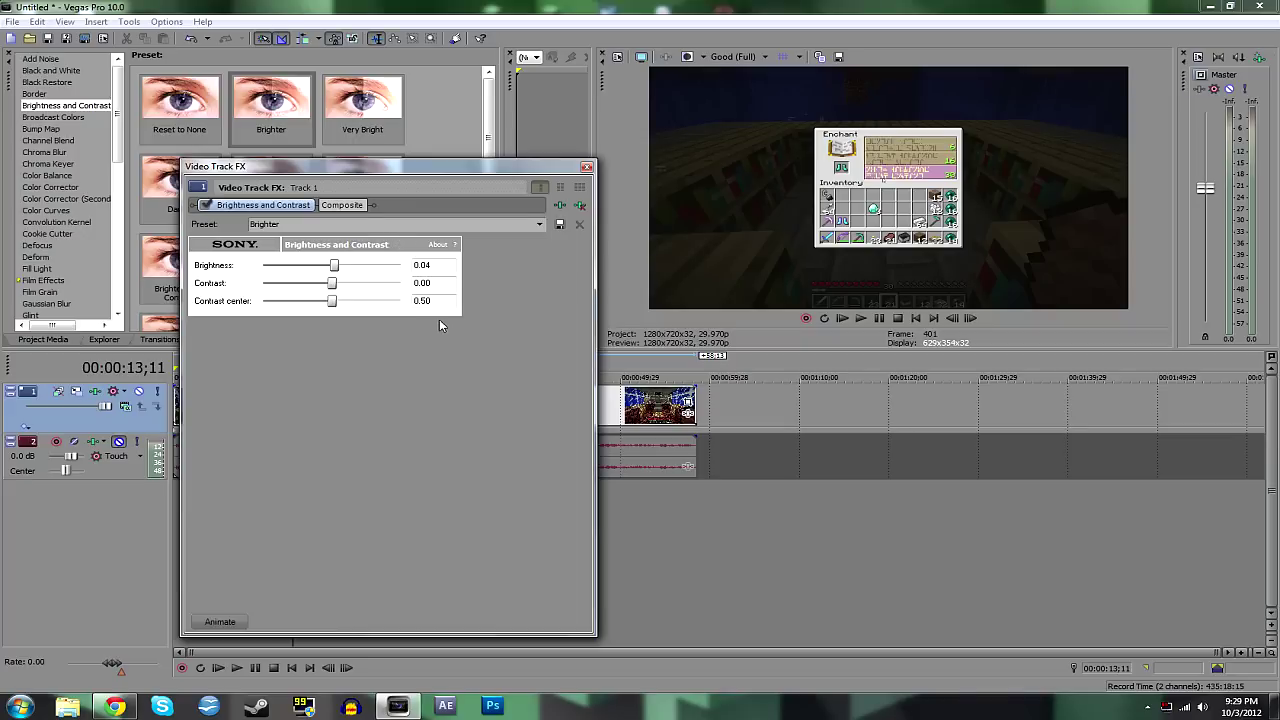
pyautogui.click(587, 166)
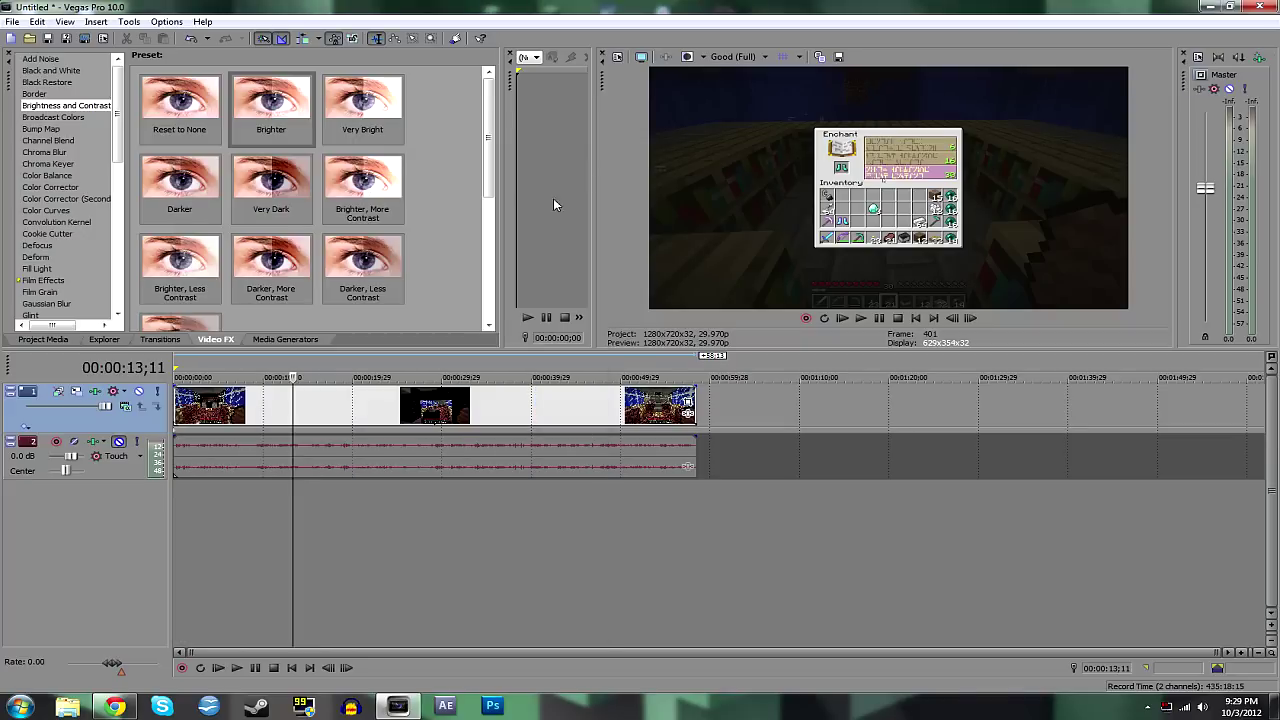
pyautogui.click(397, 490)
pyautogui.click(571, 482)
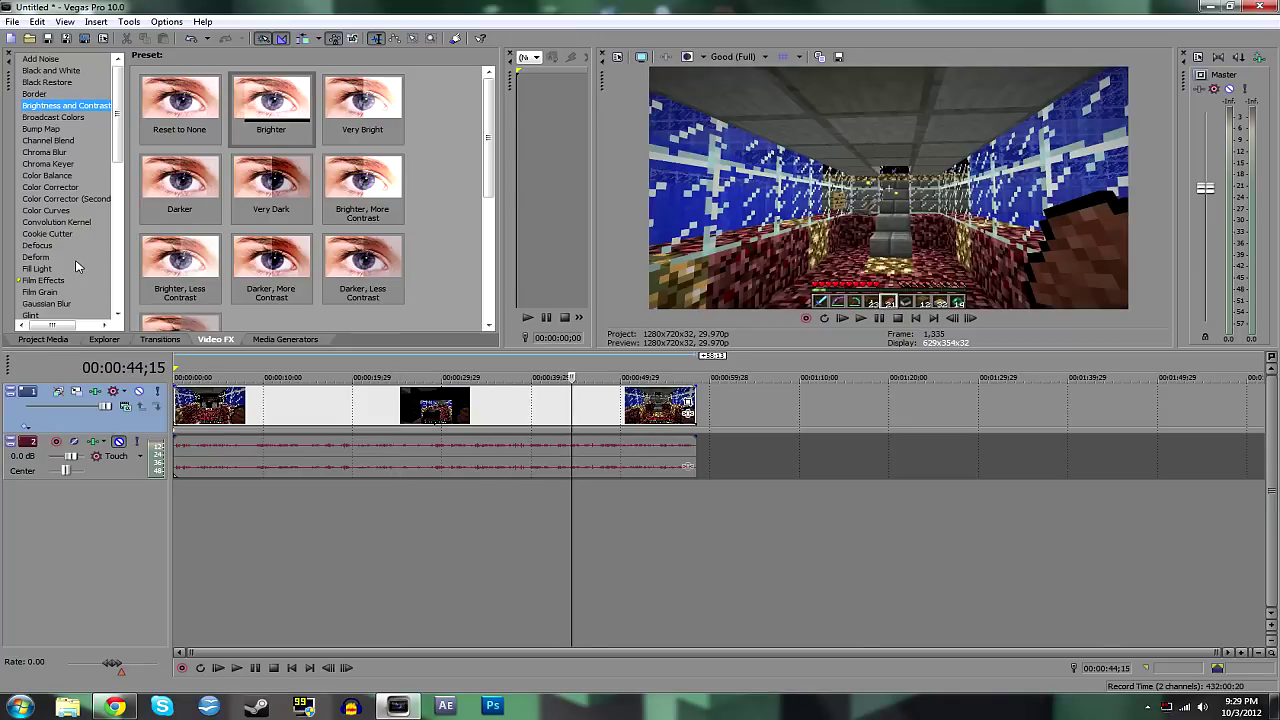
# Step: Add the Sharpen 'Light' preset to video track 1
pyautogui.press('s')
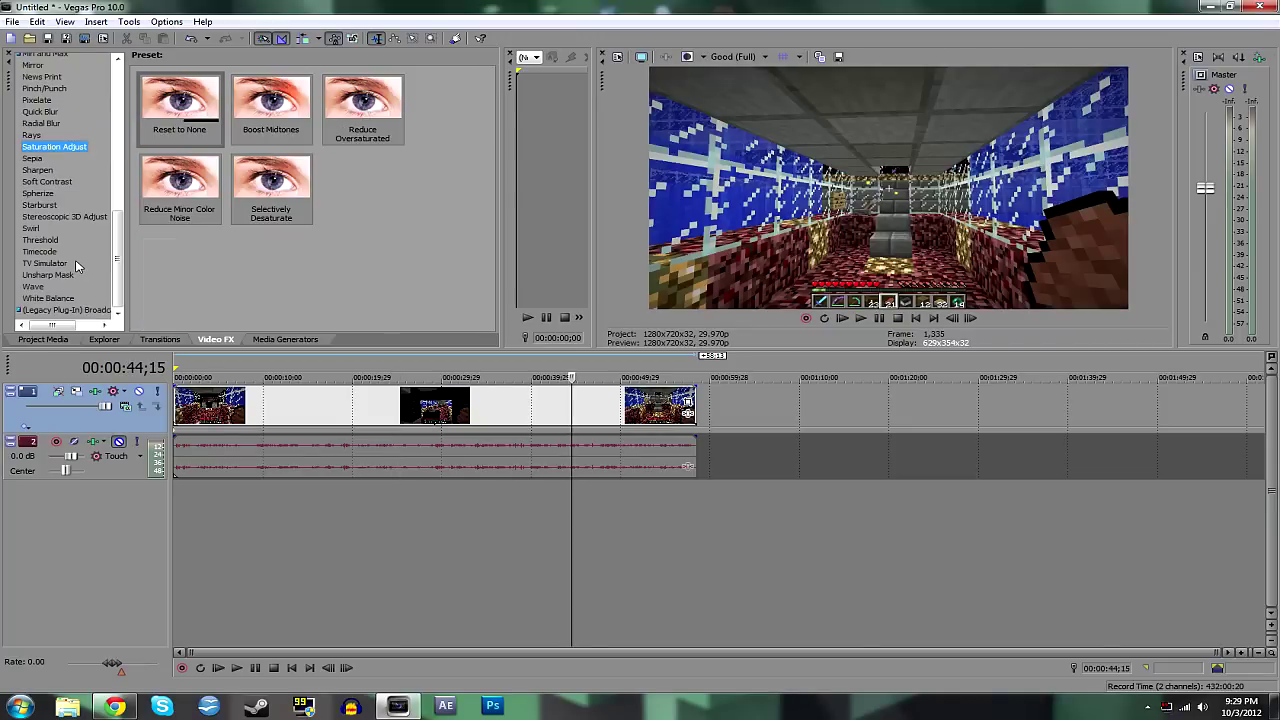
pyautogui.click(38, 171)
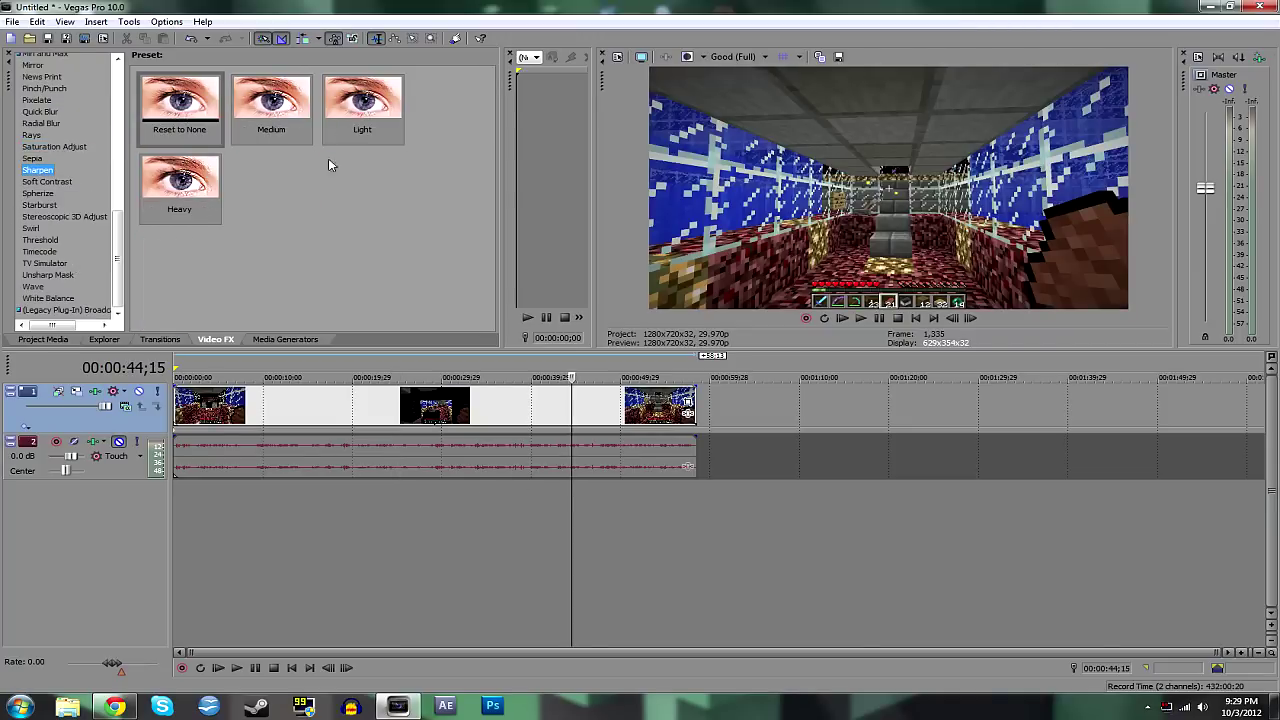
pyautogui.click(378, 106)
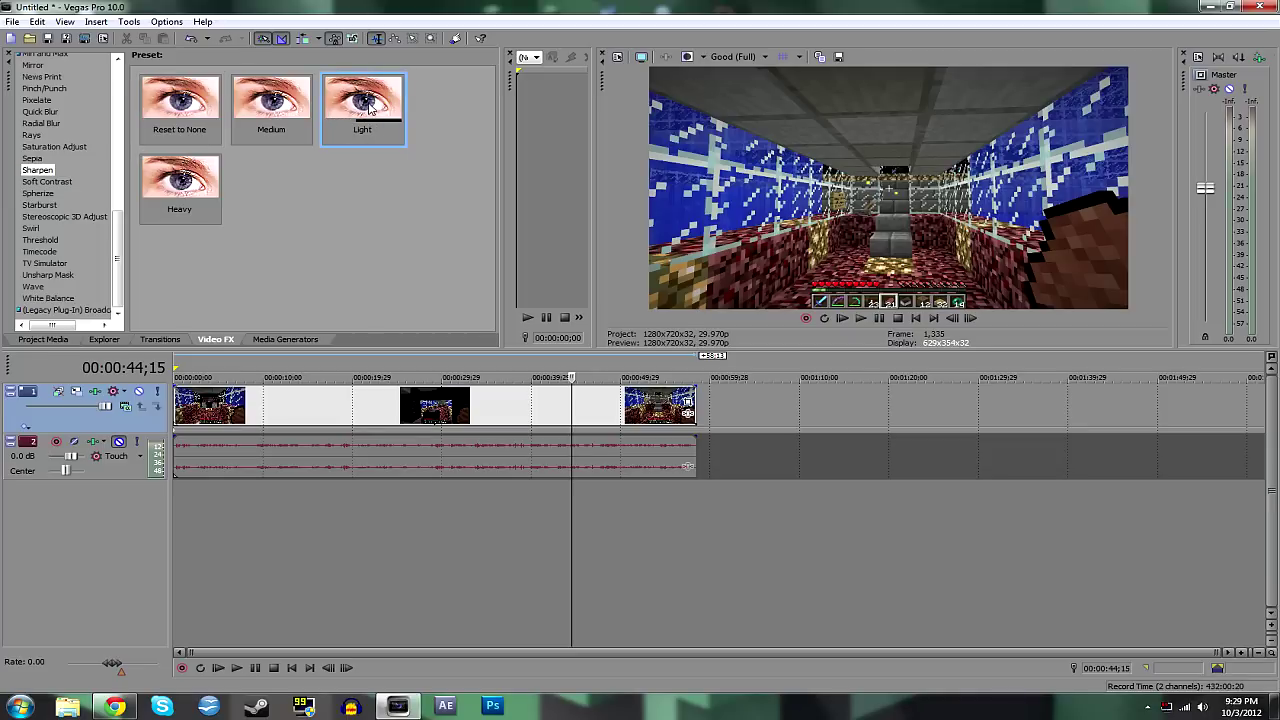
pyautogui.moveTo(370, 112); pyautogui.dragTo(143, 428)
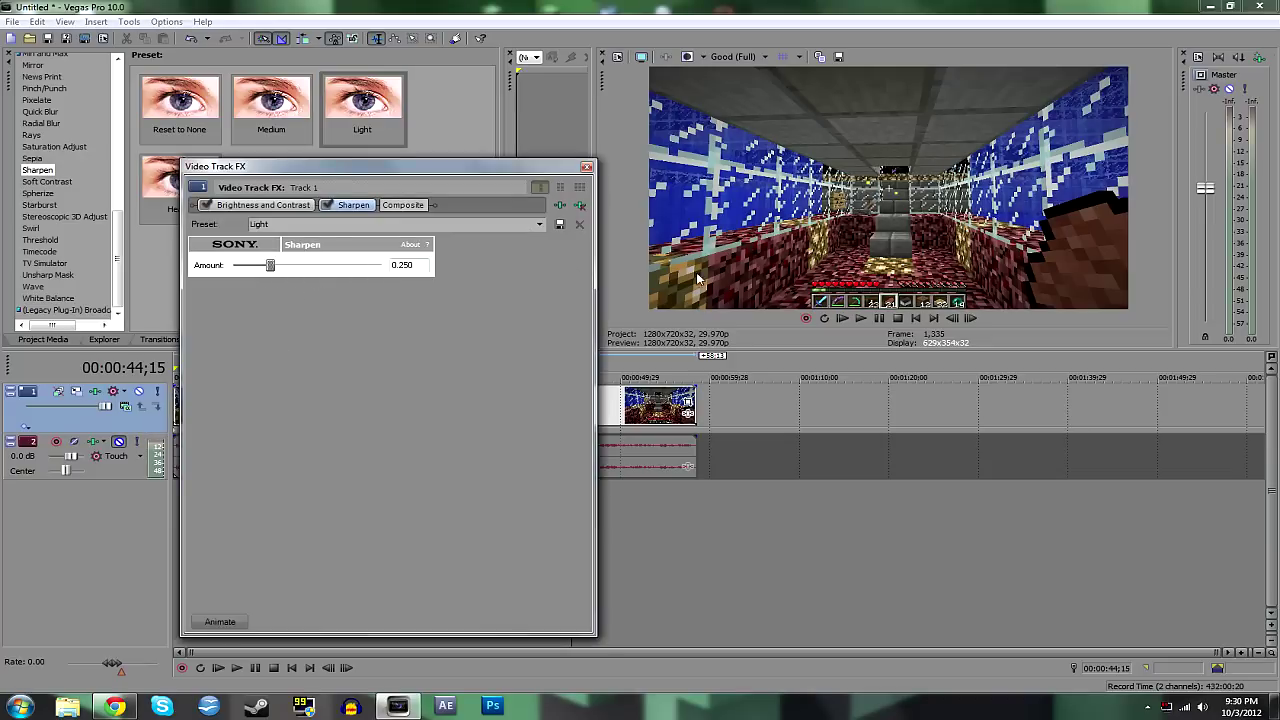
# Step: Set the Sharpen Amount to 0.100 after trying other values
pyautogui.click(326, 205)
pyautogui.click(326, 205)
pyautogui.click(326, 205)
pyautogui.moveTo(270, 268); pyautogui.dragTo(428, 278)
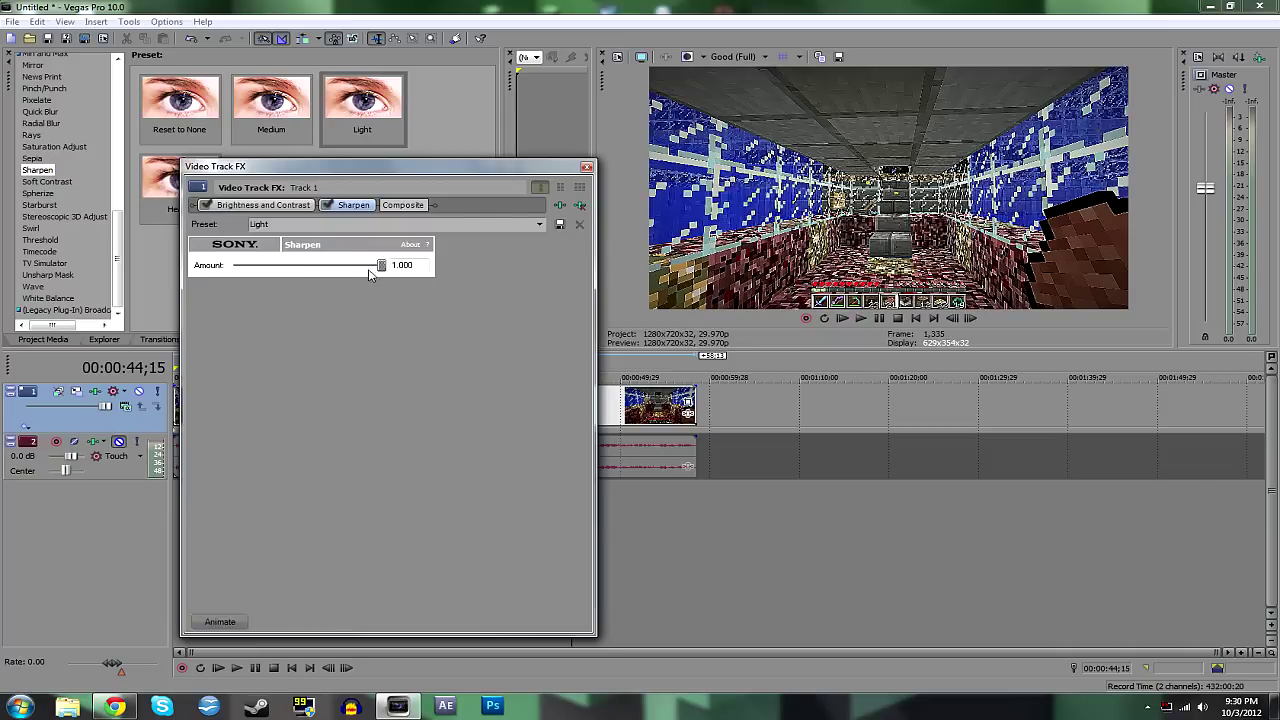
pyautogui.moveTo(381, 272); pyautogui.dragTo(270, 277)
pyautogui.doubleClick(404, 265)
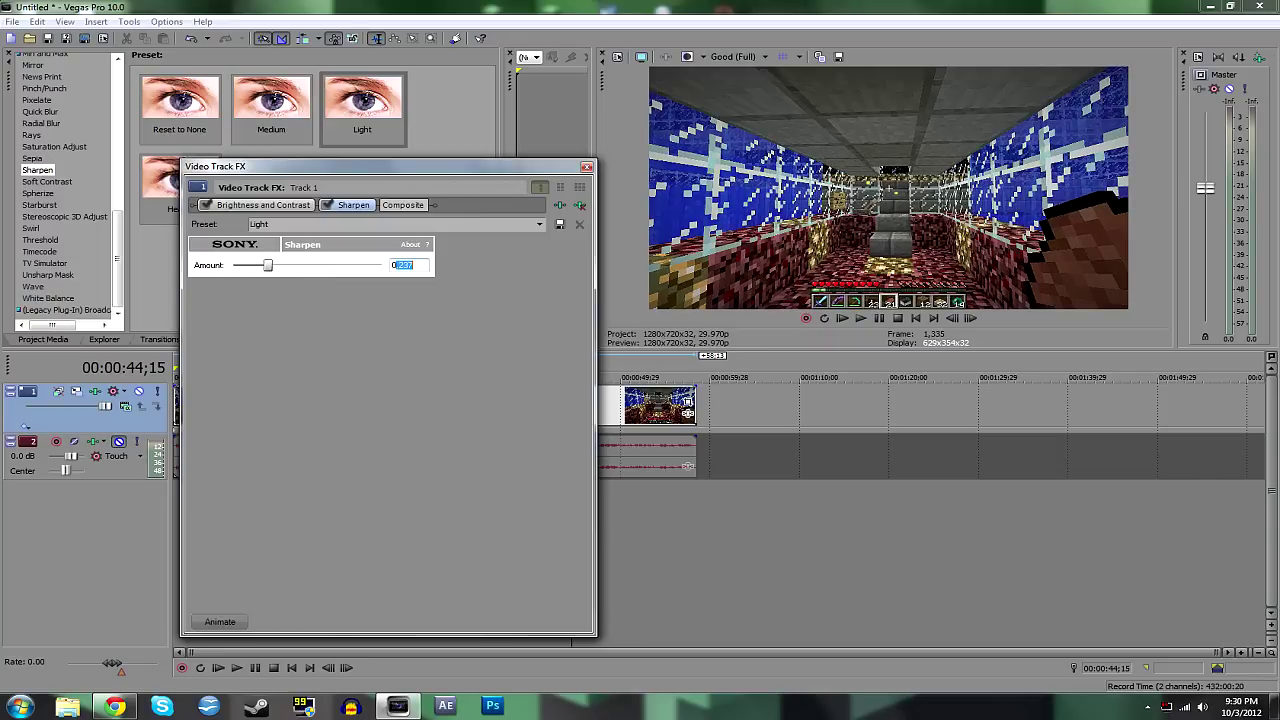
pyautogui.press('BackSpace')
pyautogui.write('.10')
pyautogui.press('Return')
# Step: Compare the sharpened video with Sharpen bypassed, then close the Video Track FX window
pyautogui.click(327, 205)
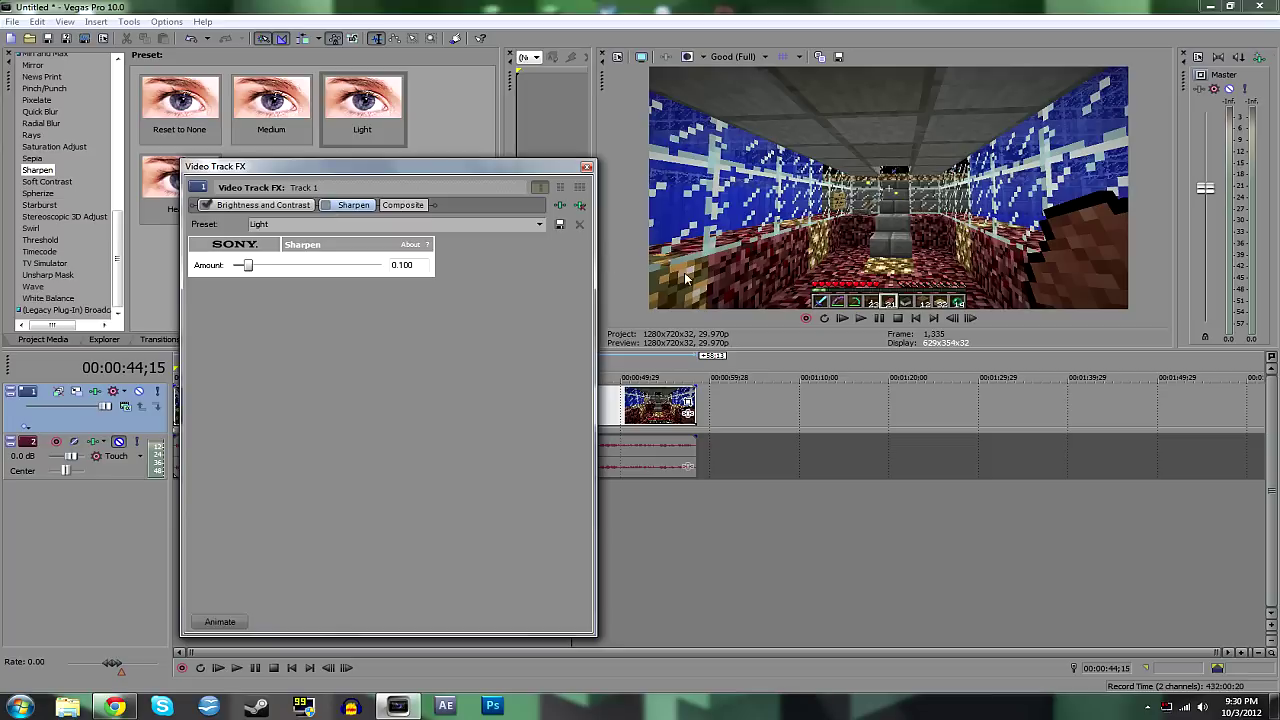
pyautogui.click(327, 205)
pyautogui.click(327, 205)
pyautogui.click(327, 205)
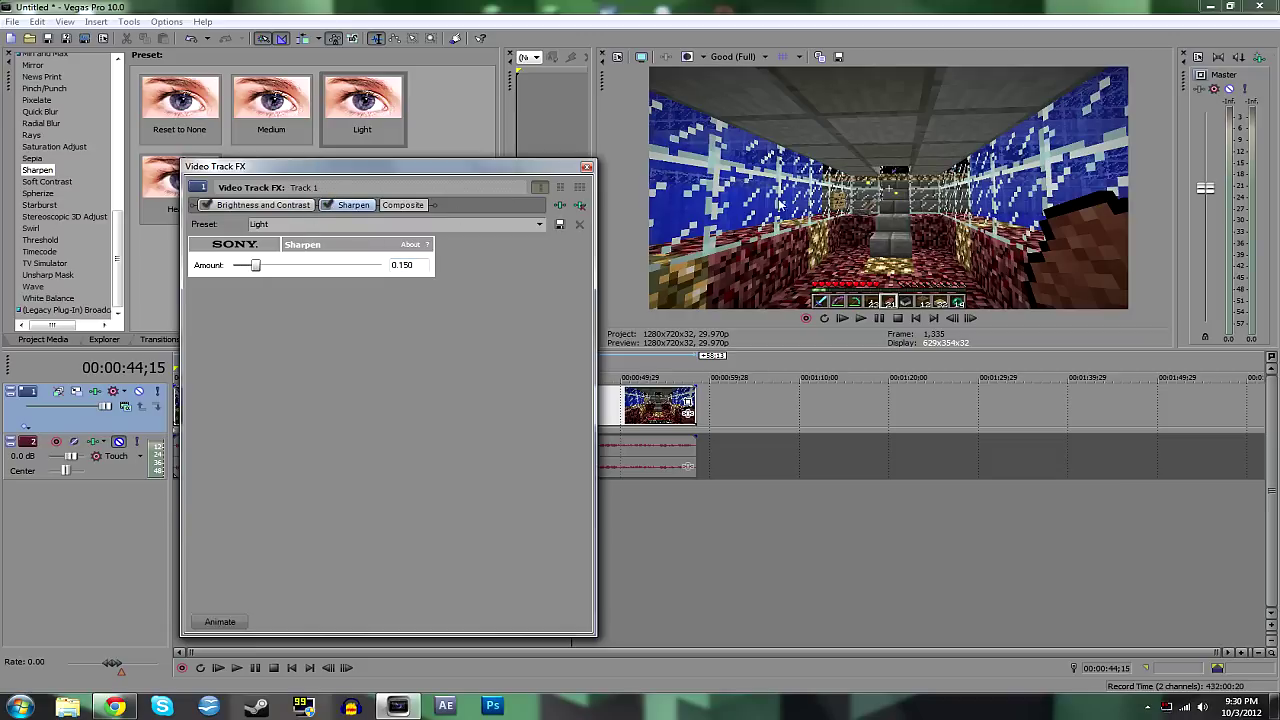
pyautogui.click(587, 167)
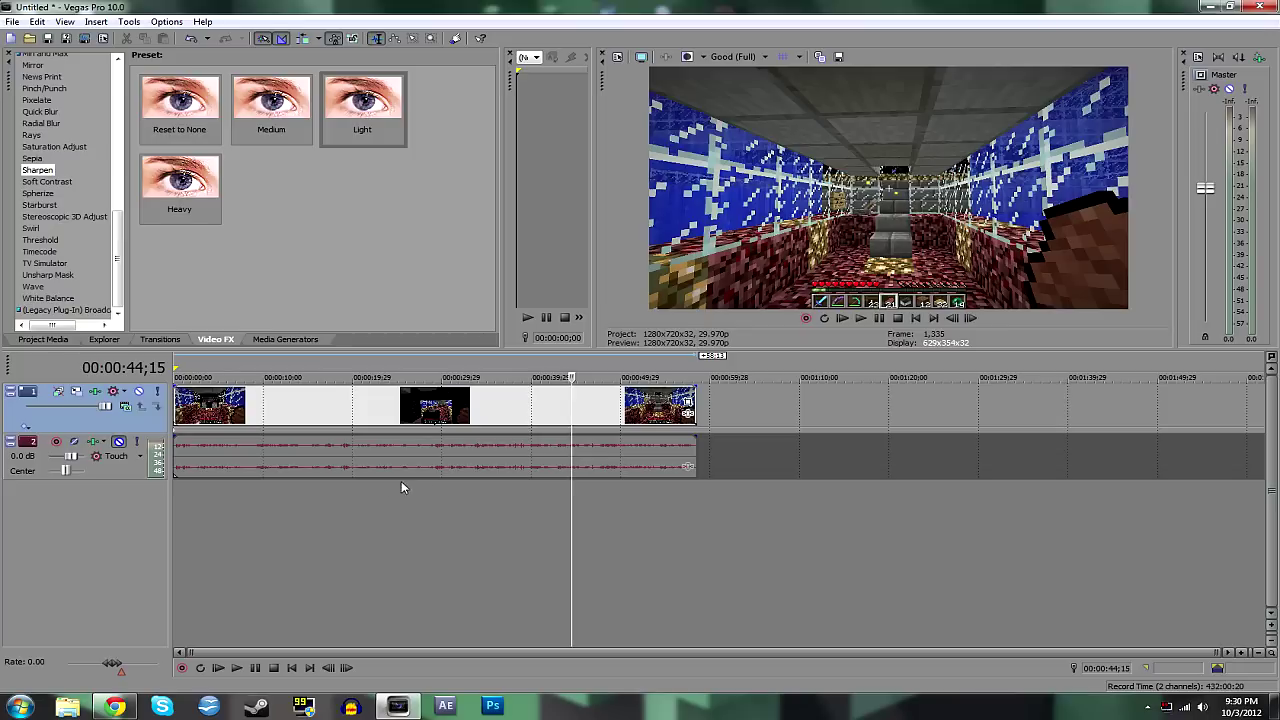
# Step: Scrub through the clip and play it briefly from the beginning
pyautogui.click(210, 534)
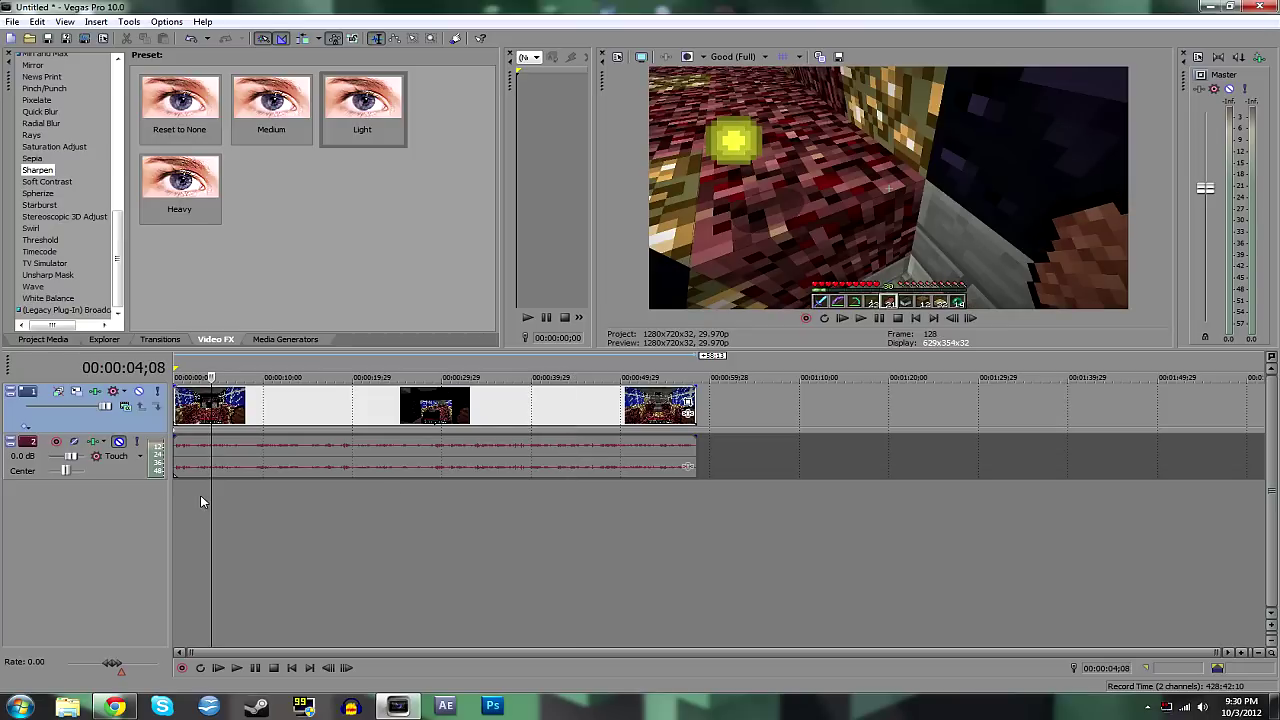
pyautogui.scroll(1, 200, 501)
pyautogui.scroll(1, 200, 495)
pyautogui.click(196, 483)
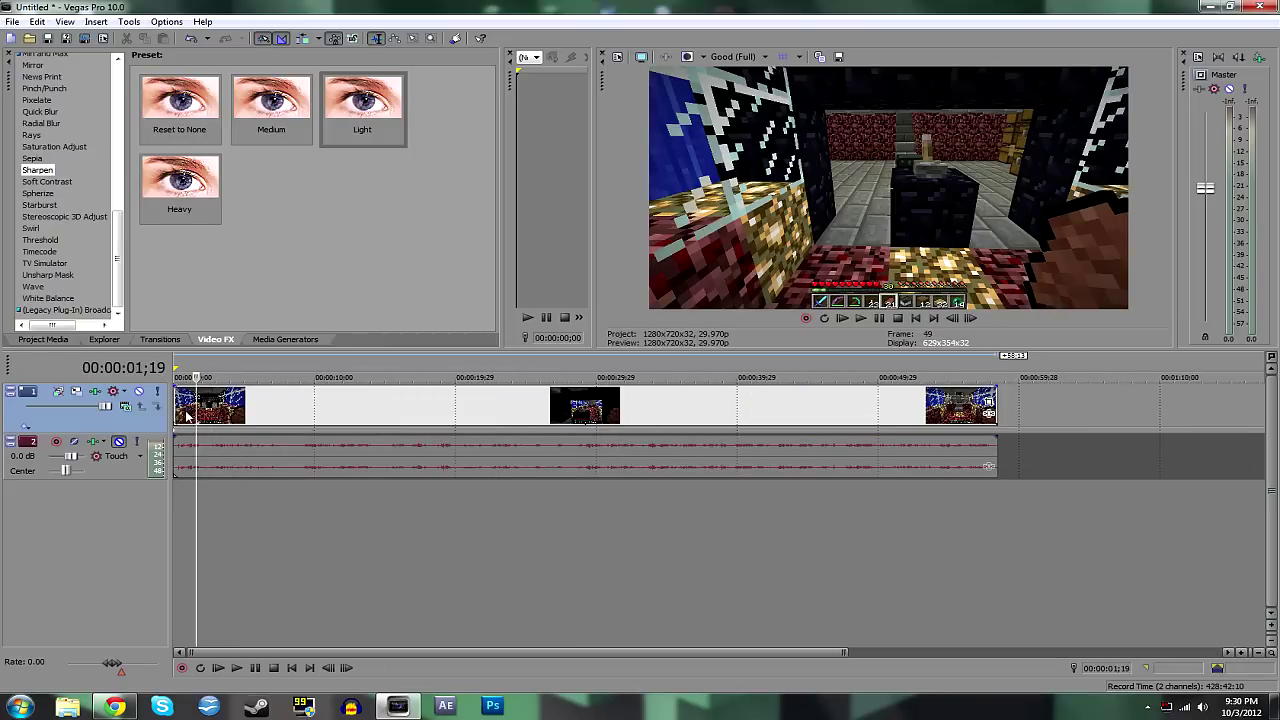
pyautogui.click(344, 495)
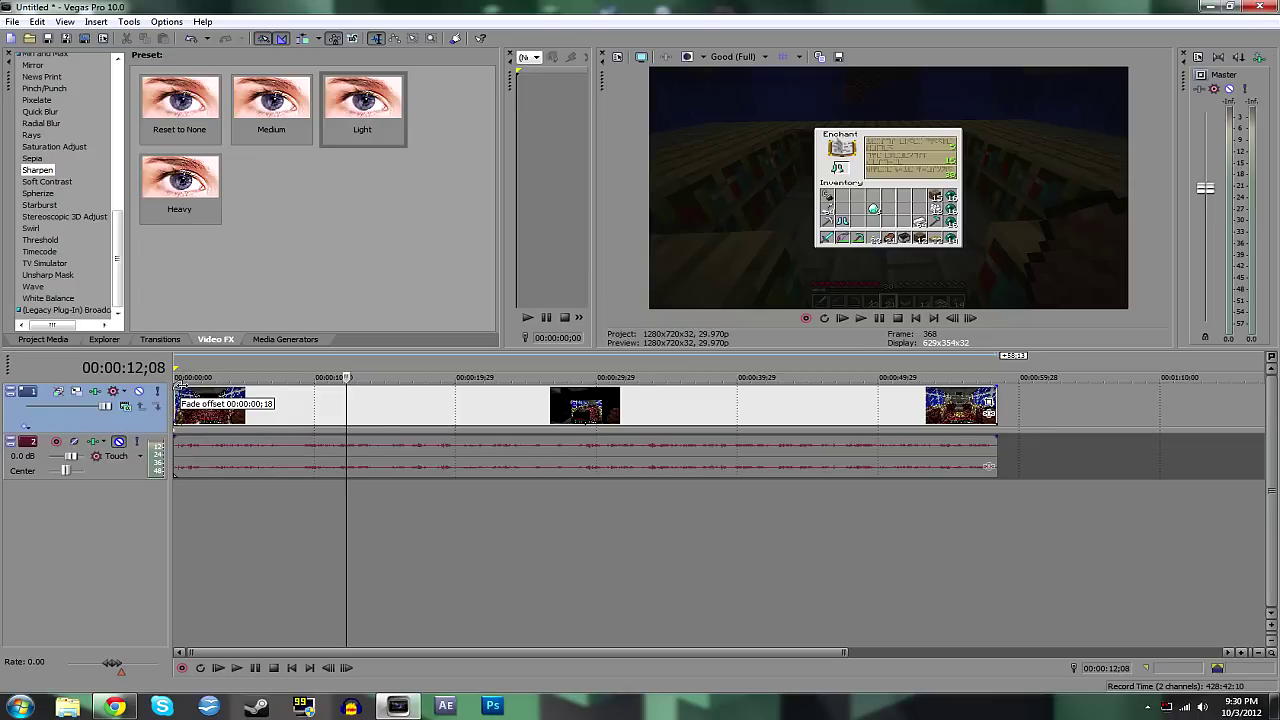
pyautogui.click(178, 516)
pyautogui.press('space')
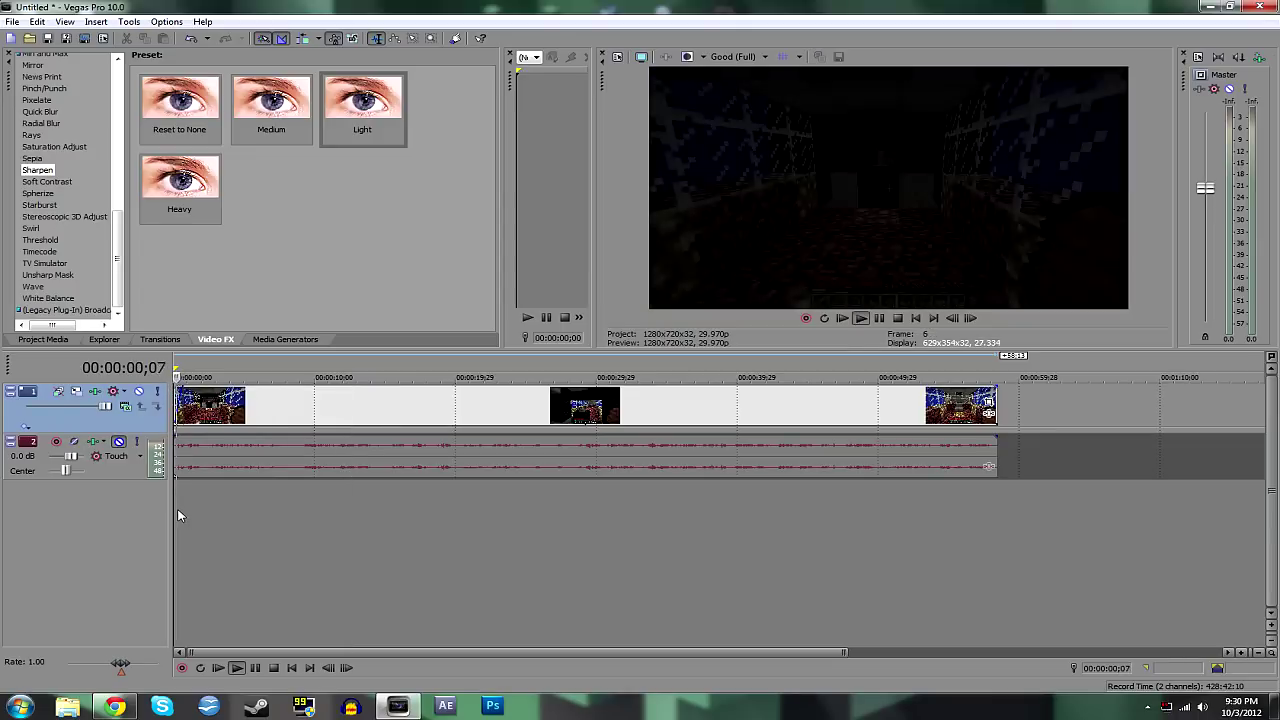
pyautogui.press('space')
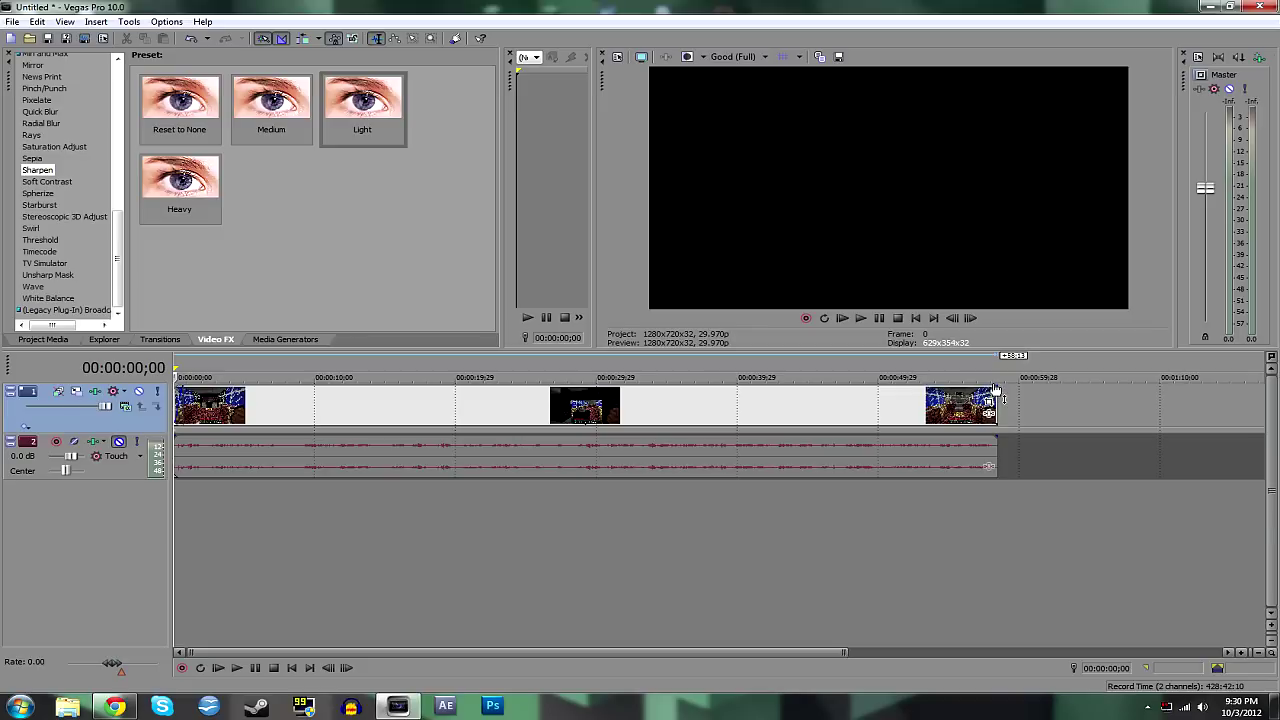
# Step: Add a roughly 21-frame fade-out to the clip's end and play back the ending
pyautogui.moveTo(996, 383); pyautogui.dragTo(989, 388)
pyautogui.click(988, 506)
pyautogui.click(980, 506)
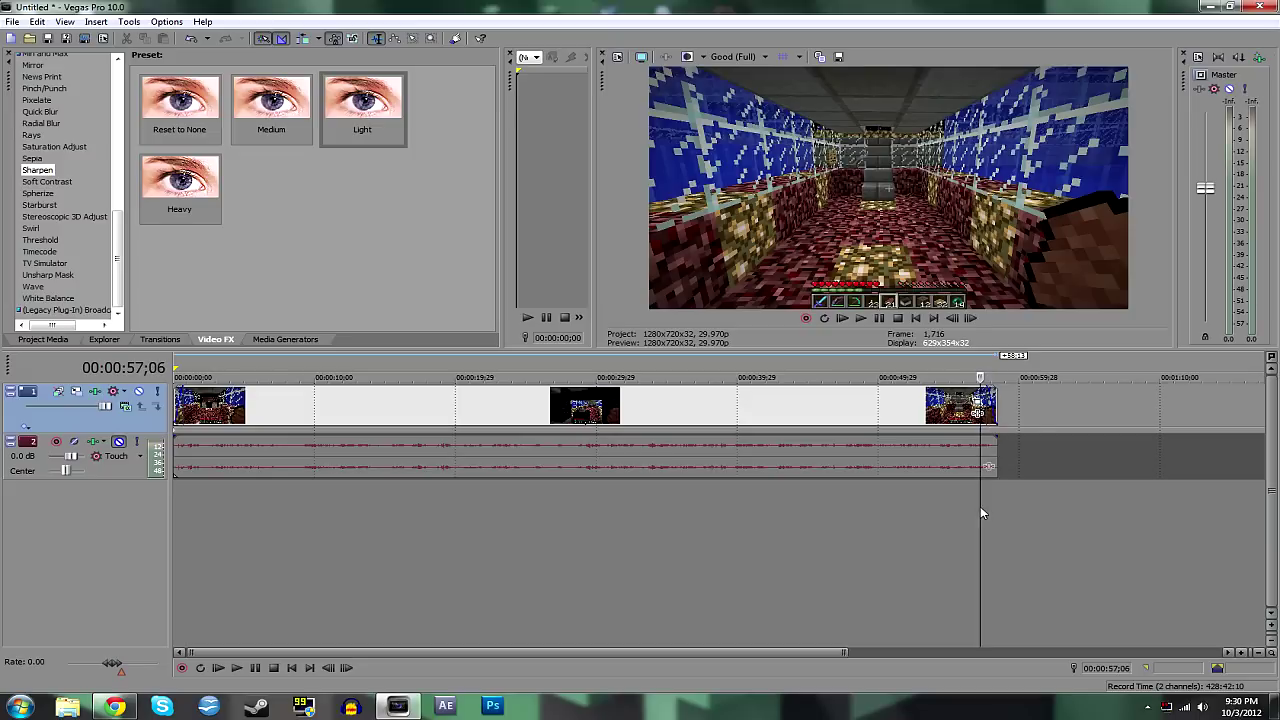
pyautogui.press('space')
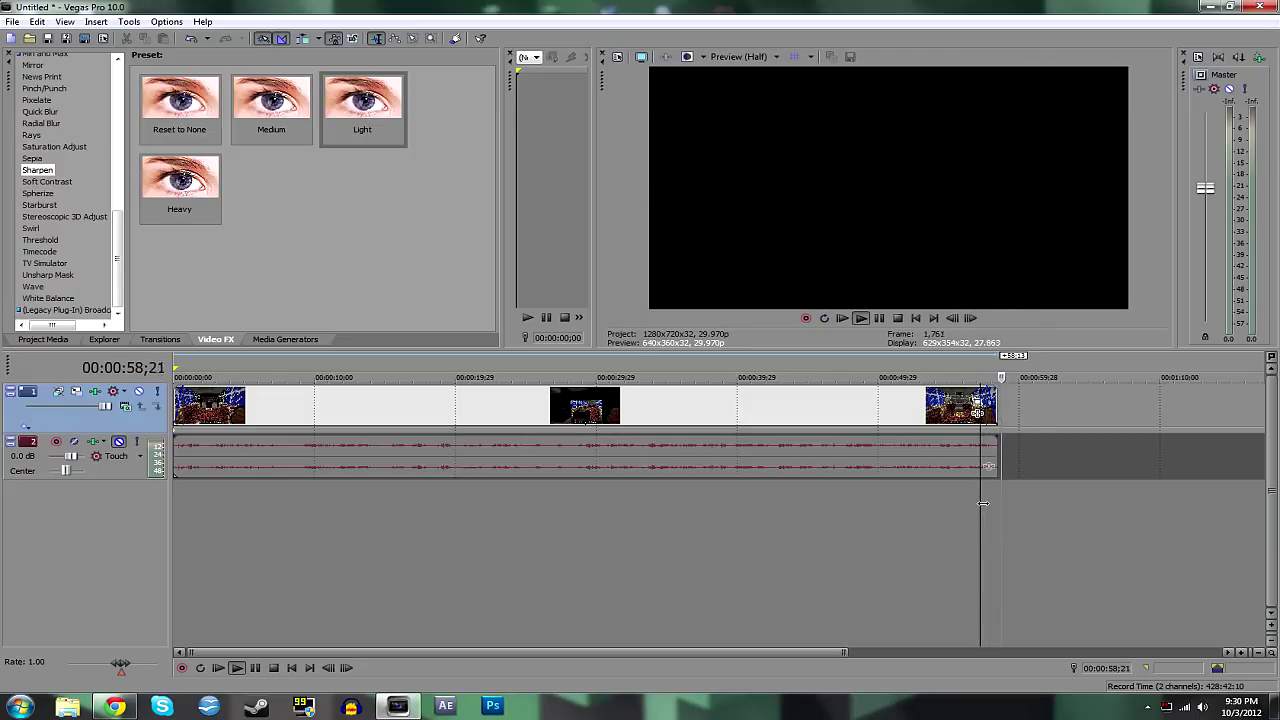
pyautogui.click(873, 492)
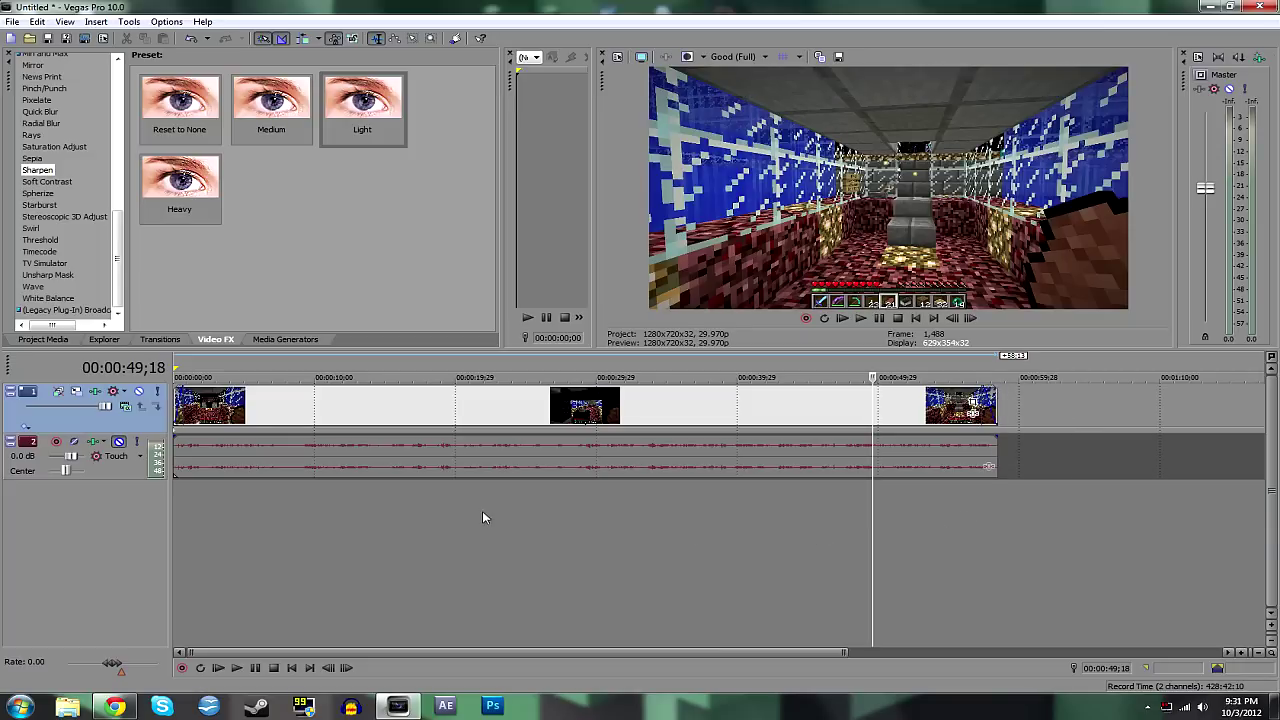
# Step: Browse the Color Corrector and Color Balance presets in Video FX
pyautogui.scroll(10, 60, 230)
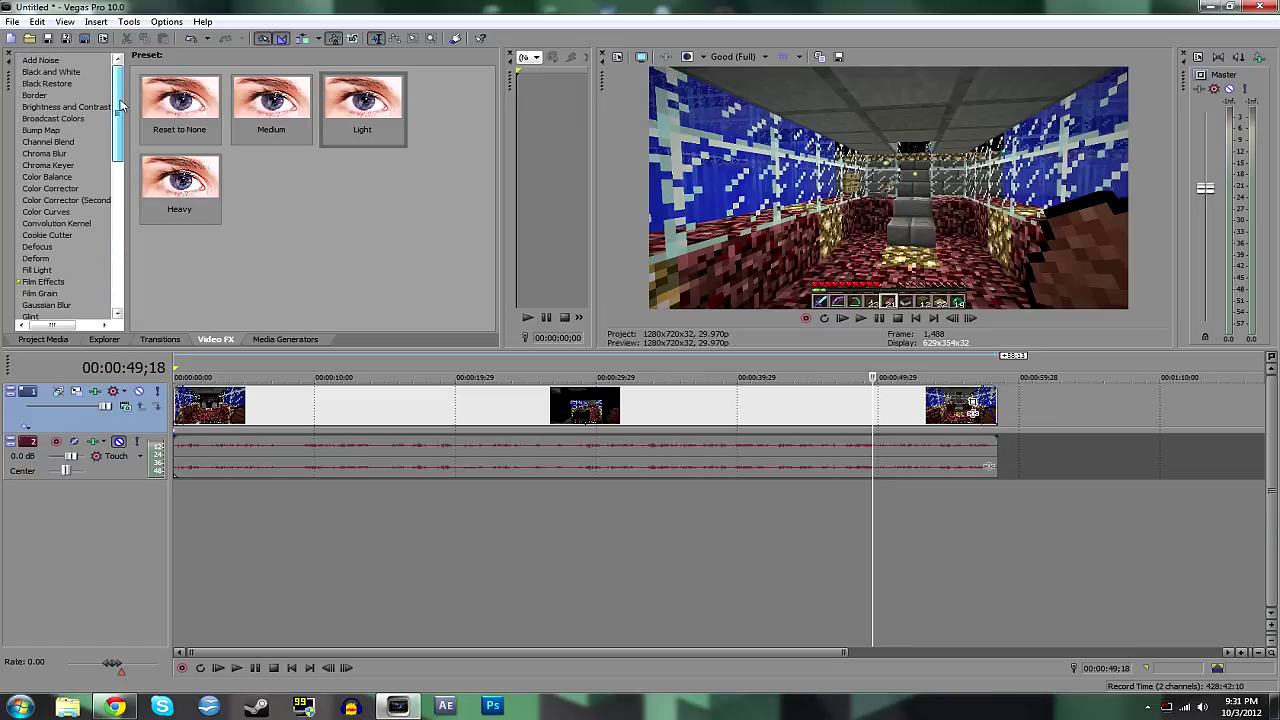
pyautogui.click(43, 189)
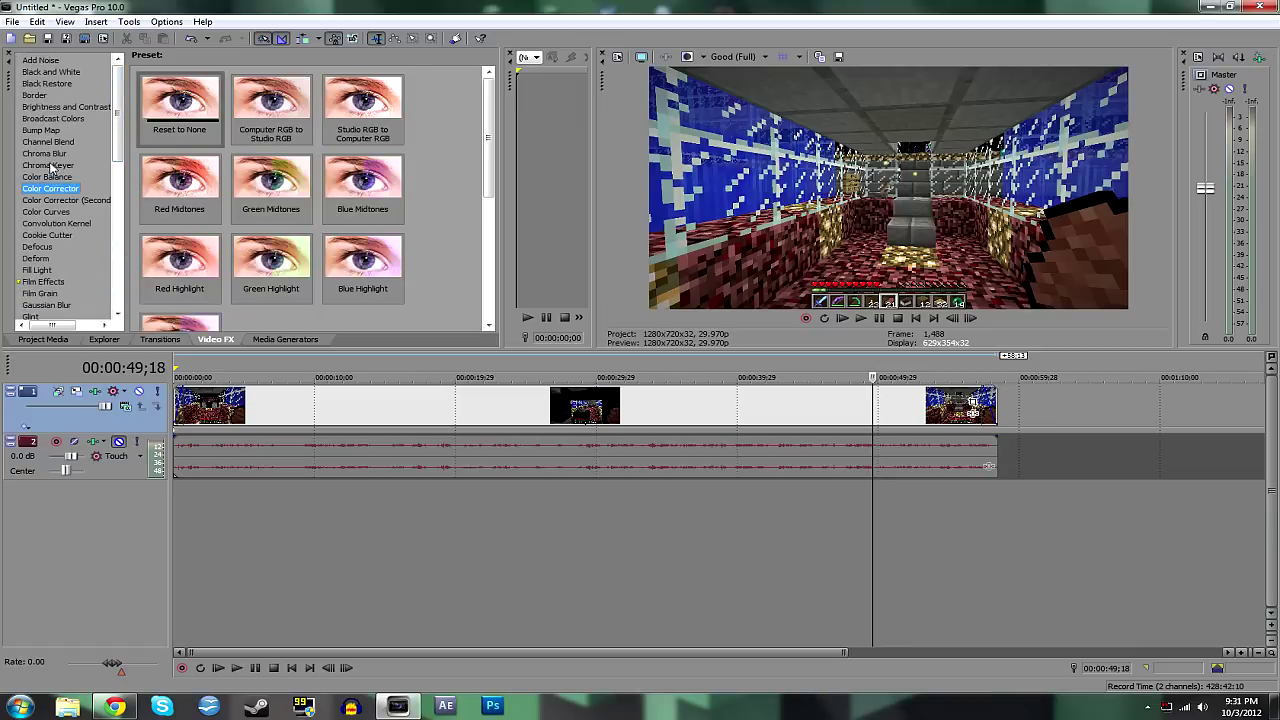
pyautogui.click(62, 178)
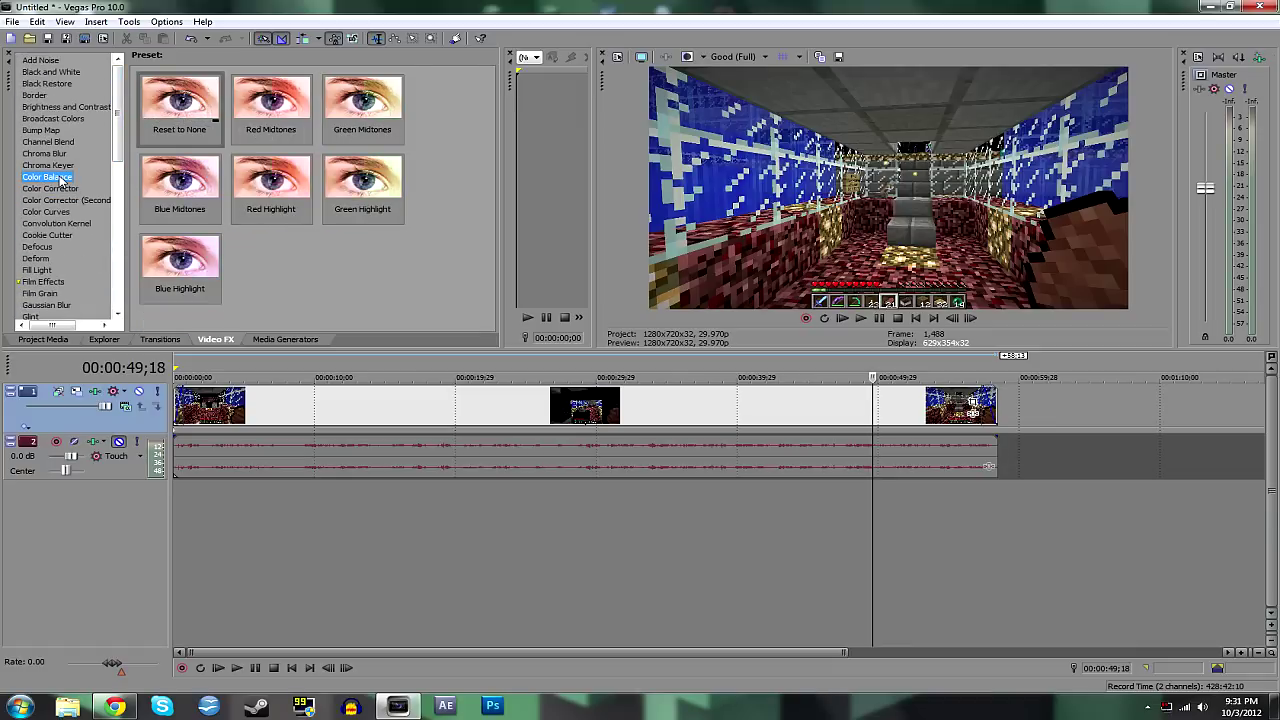
pyautogui.click(380, 481)
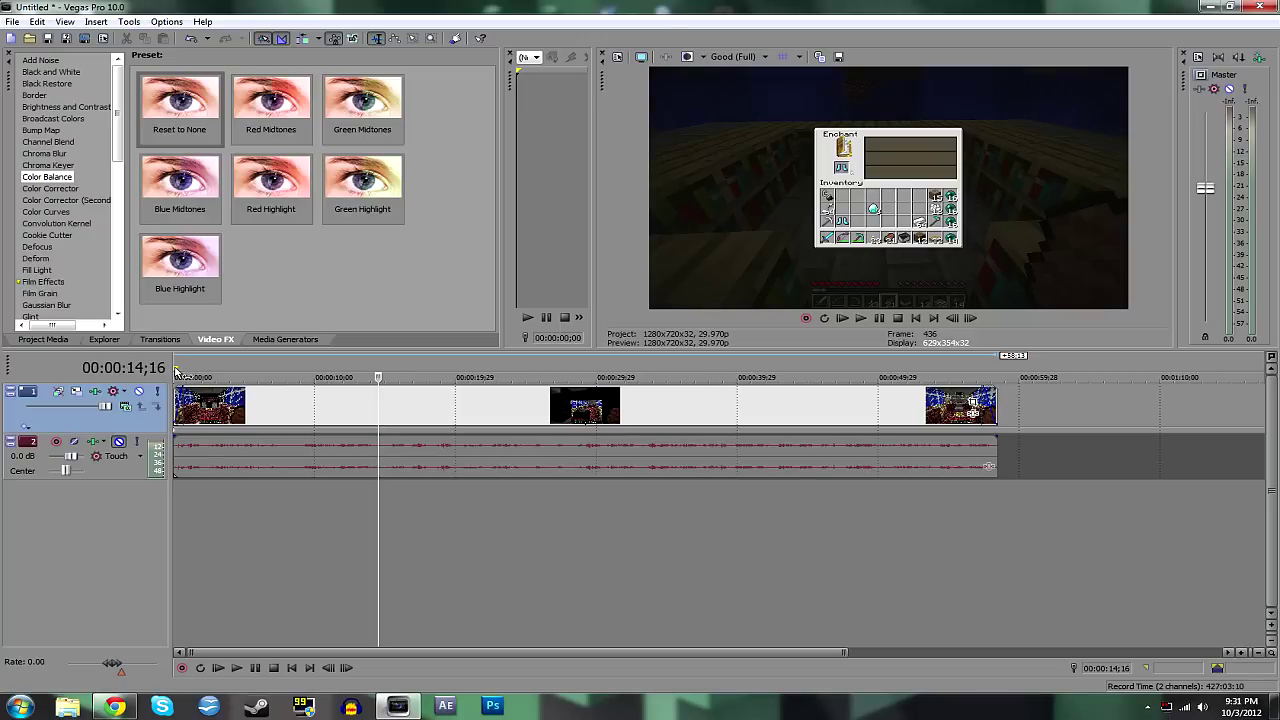
# Step: Set the loop region from 00:00:00;00 to the clip's end at 58;13
pyautogui.moveTo(180, 372); pyautogui.dragTo(997, 375)
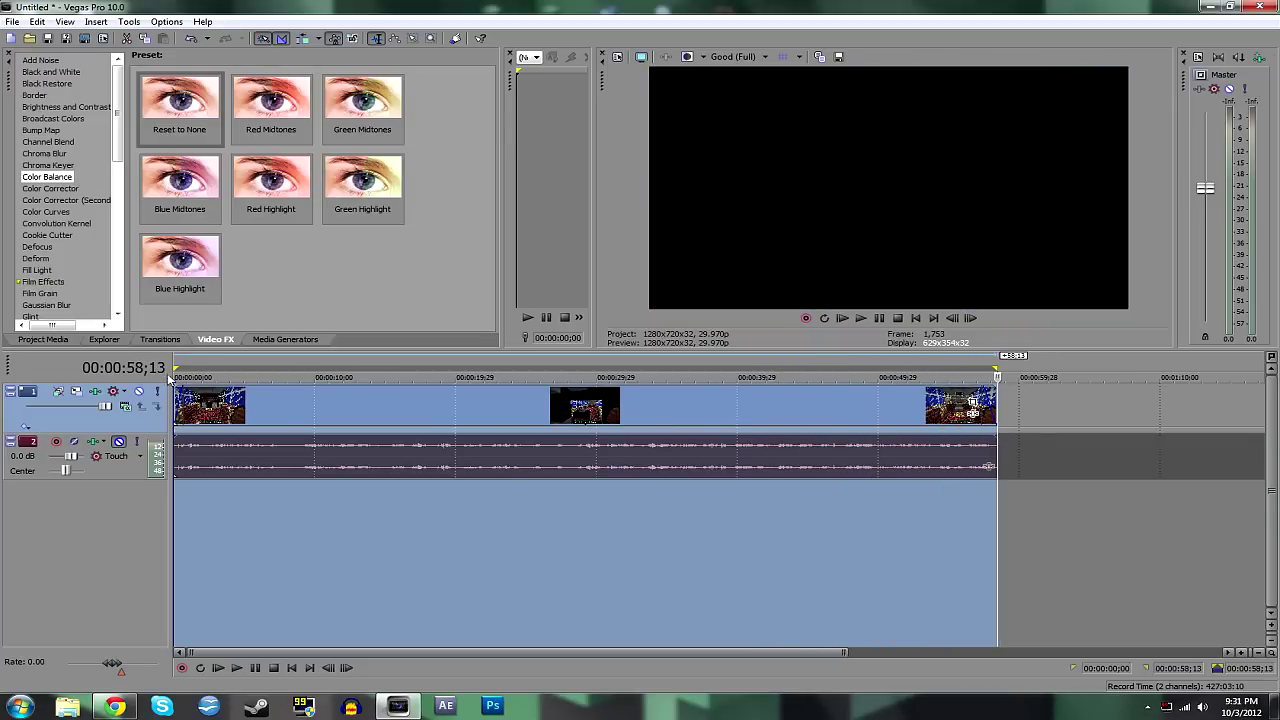
pyautogui.moveTo(200, 370); pyautogui.dragTo(997, 372)
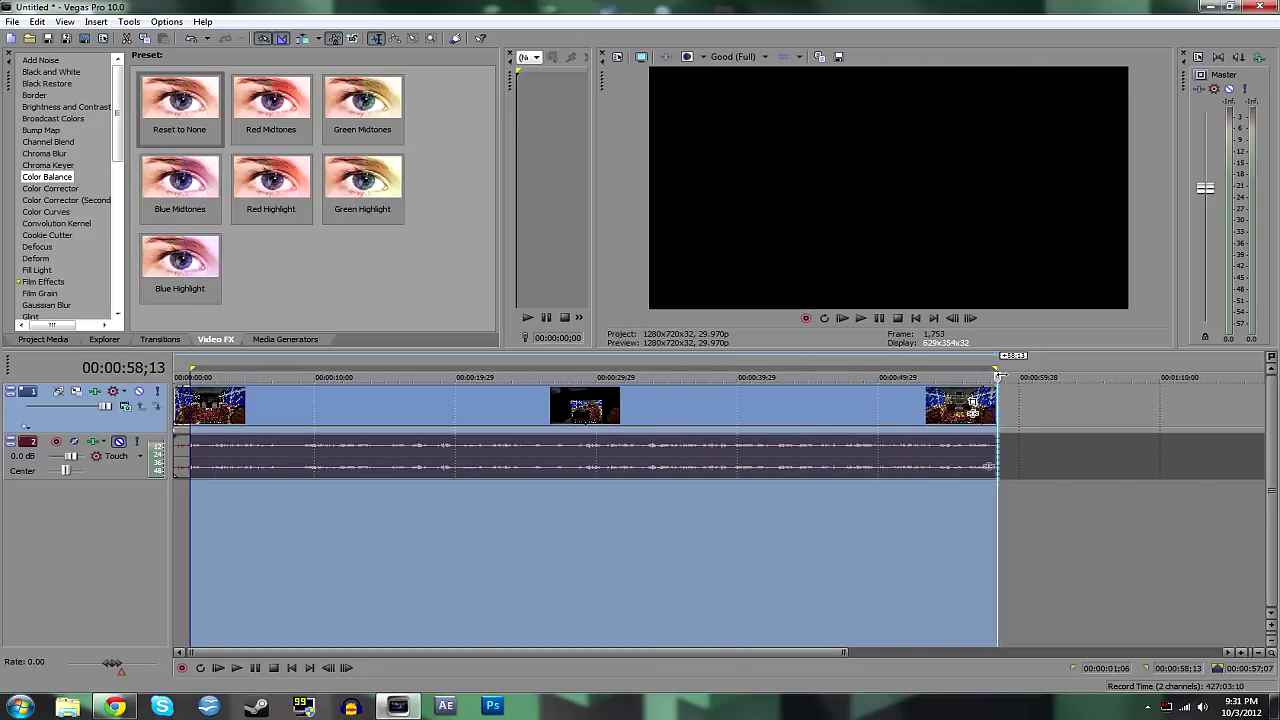
pyautogui.moveTo(191, 370); pyautogui.dragTo(172, 372)
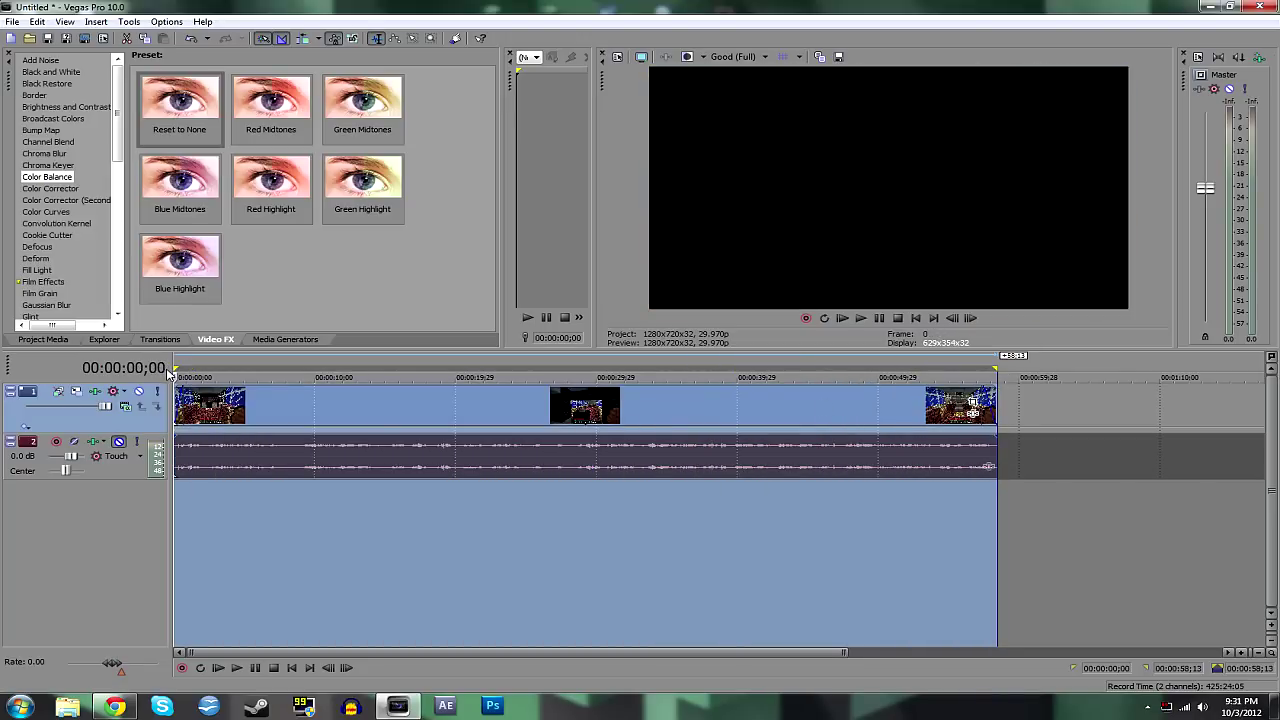
# Step: Look over the Render As output formats, then cancel without rendering
pyautogui.click(14, 22)
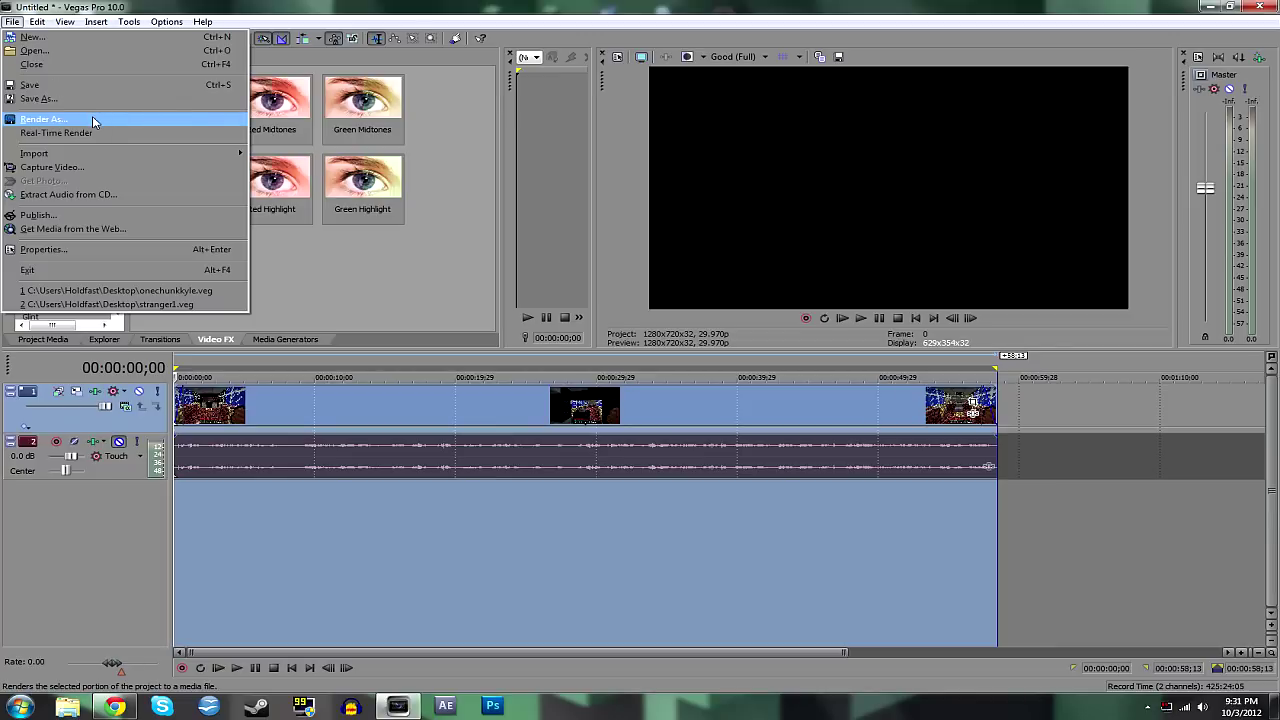
pyautogui.click(89, 120)
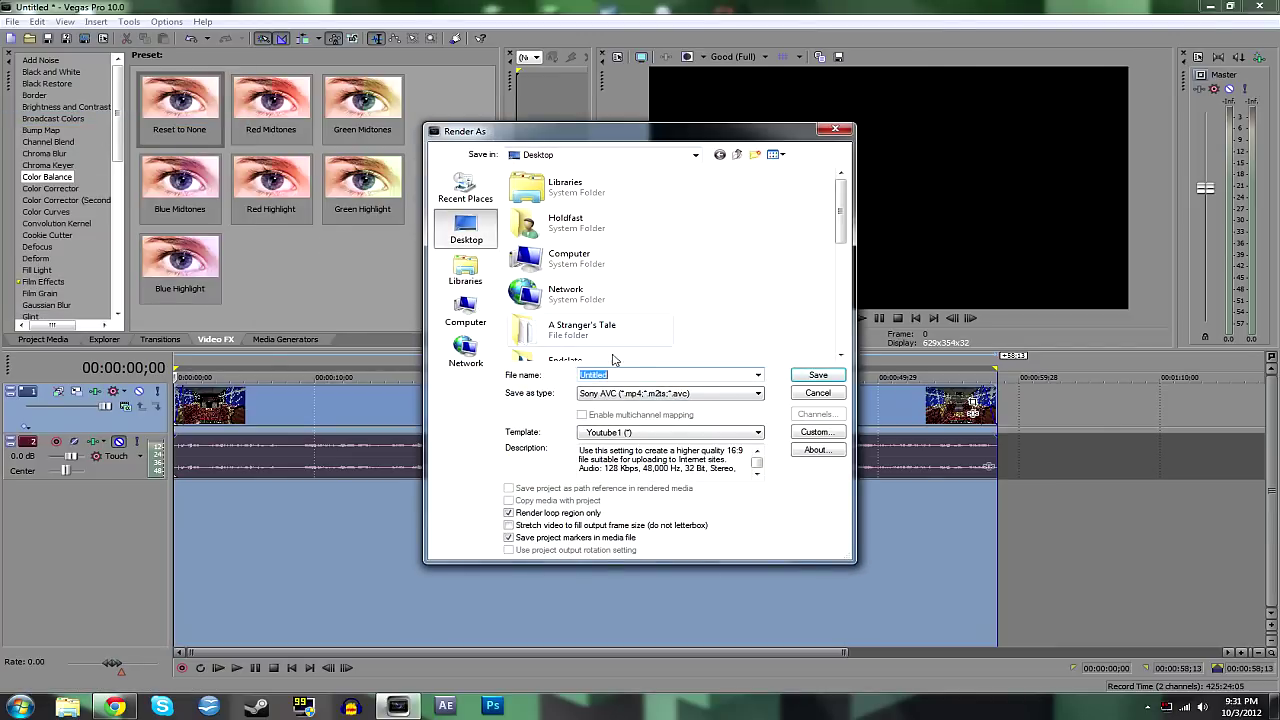
pyautogui.click(638, 394)
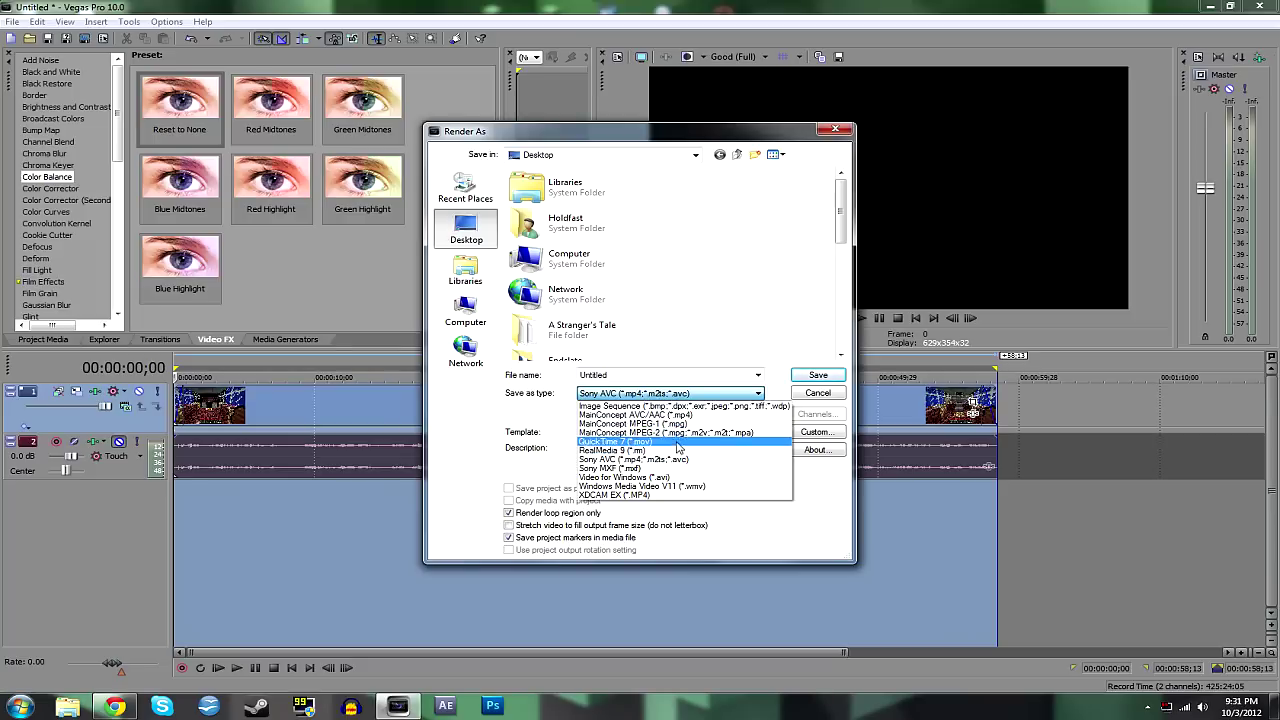
pyautogui.click(690, 393)
pyautogui.click(818, 393)
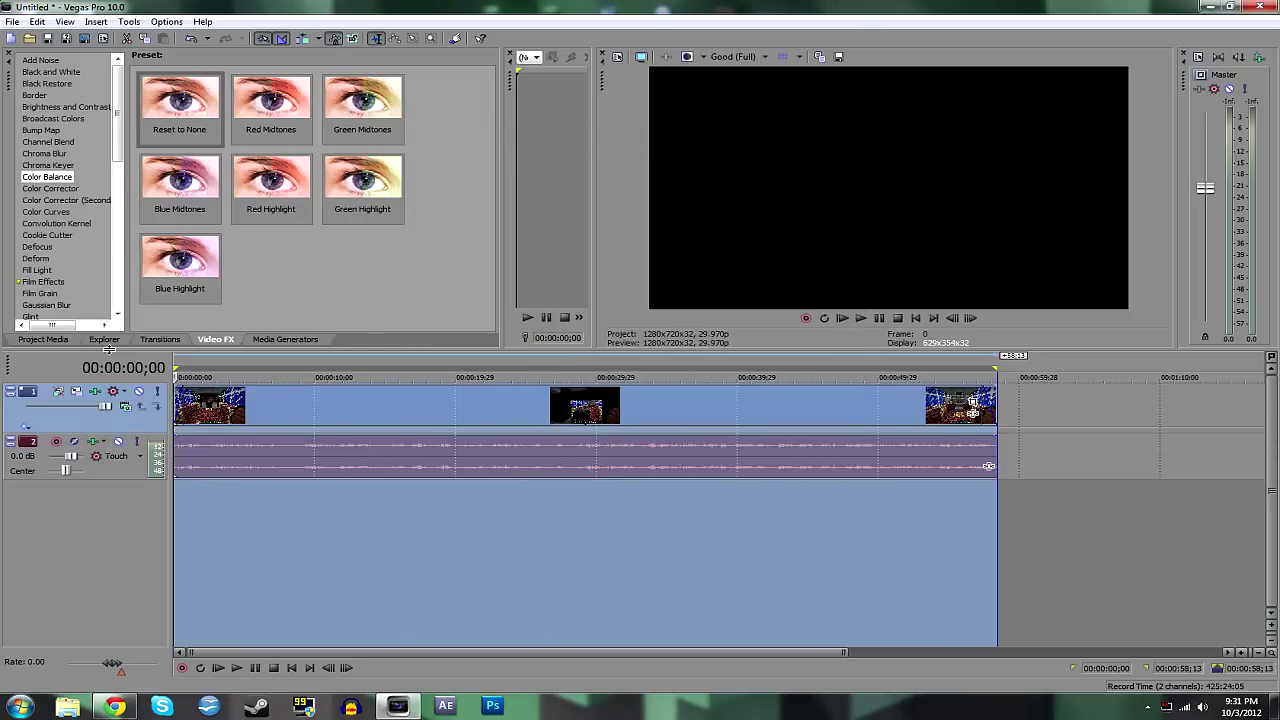
# Step: Render As Sony AVC (*.mp4) with the Youtube1 template and open its custom settings
pyautogui.click(12, 21)
pyautogui.click(91, 124)
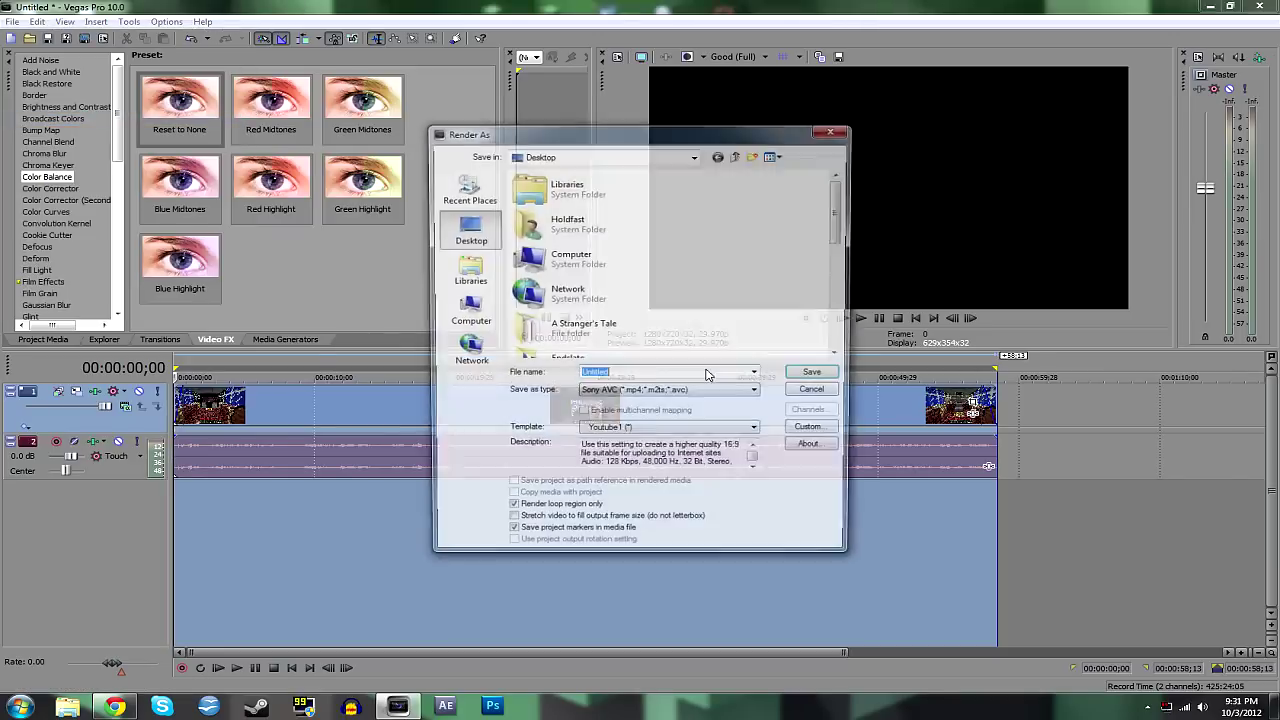
pyautogui.click(661, 395)
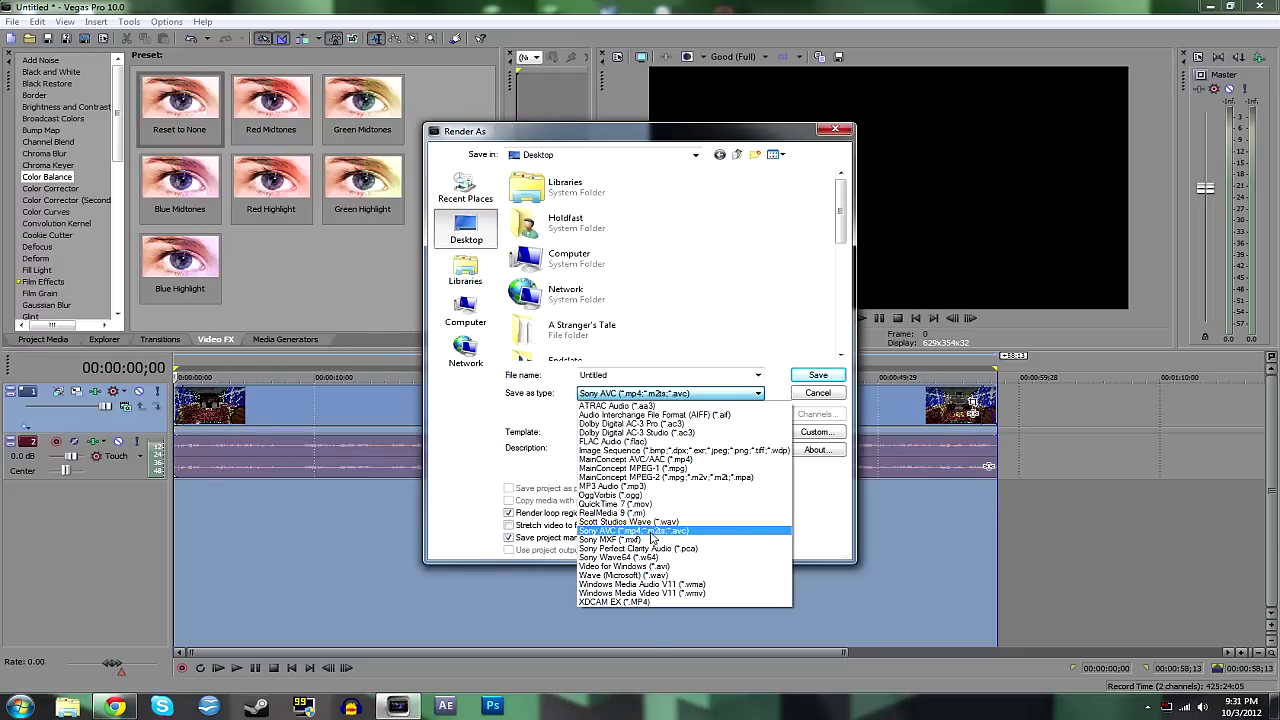
pyautogui.click(650, 533)
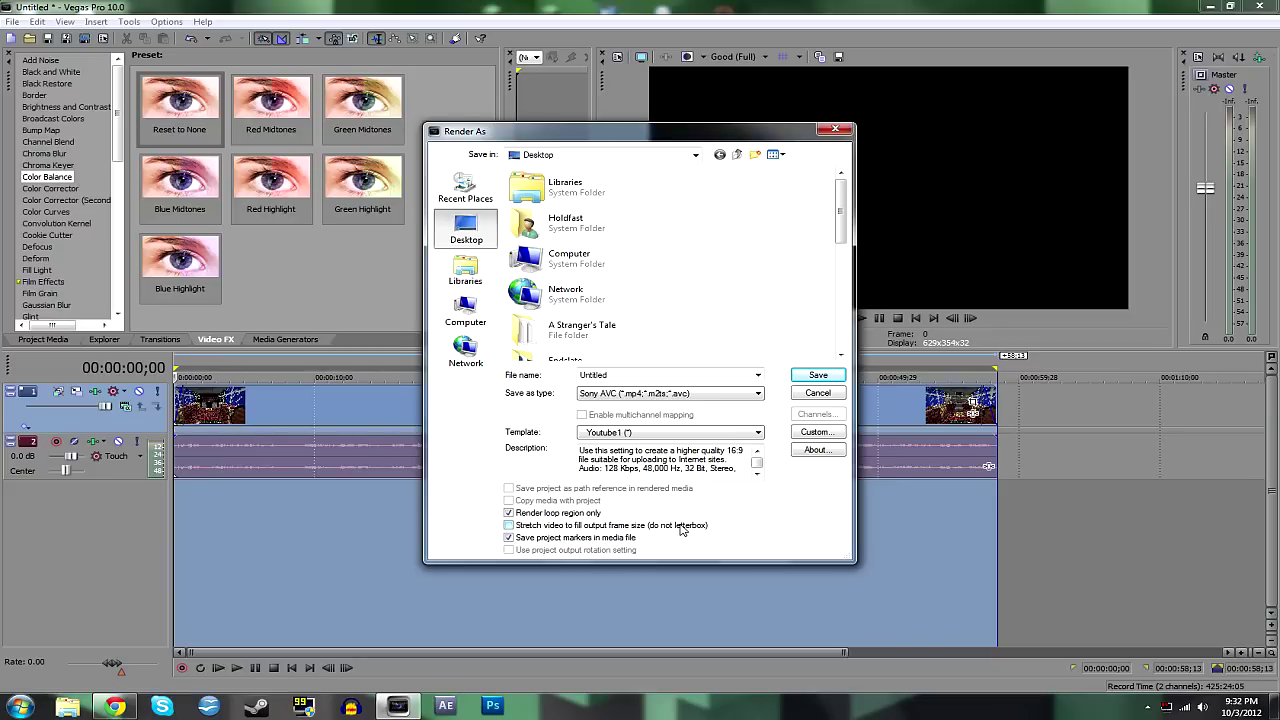
pyautogui.click(660, 434)
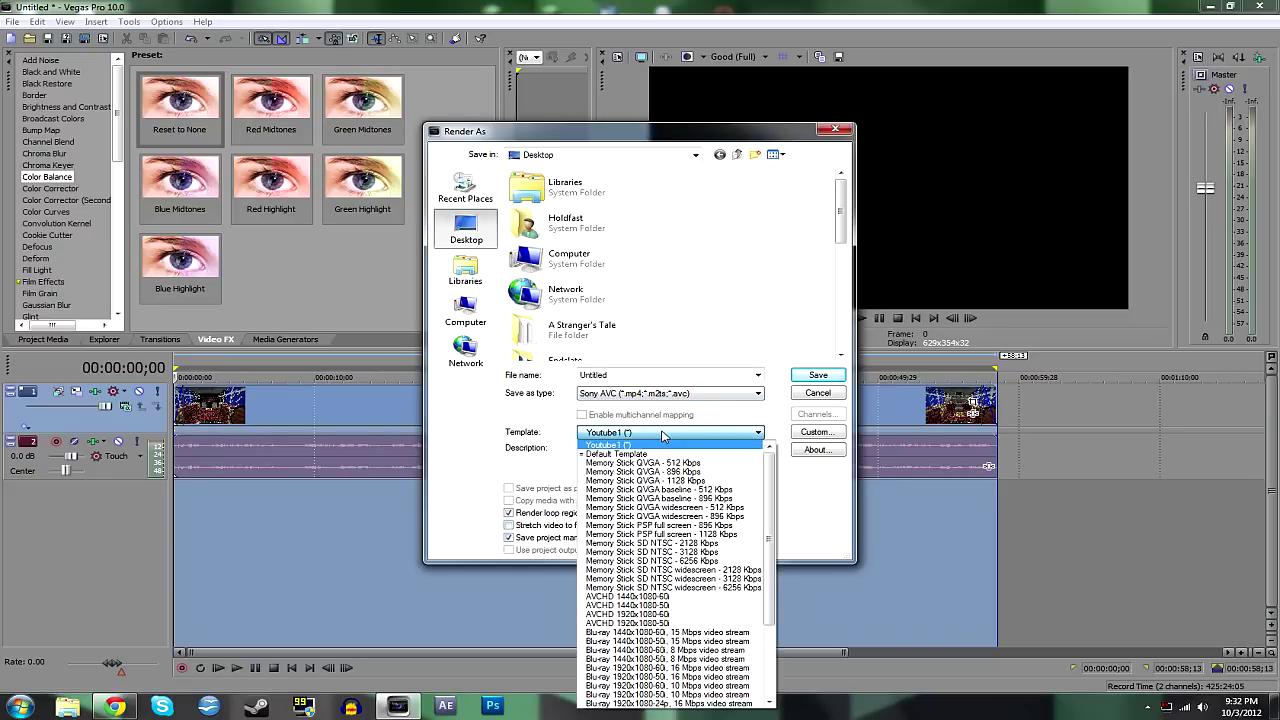
pyautogui.click(632, 446)
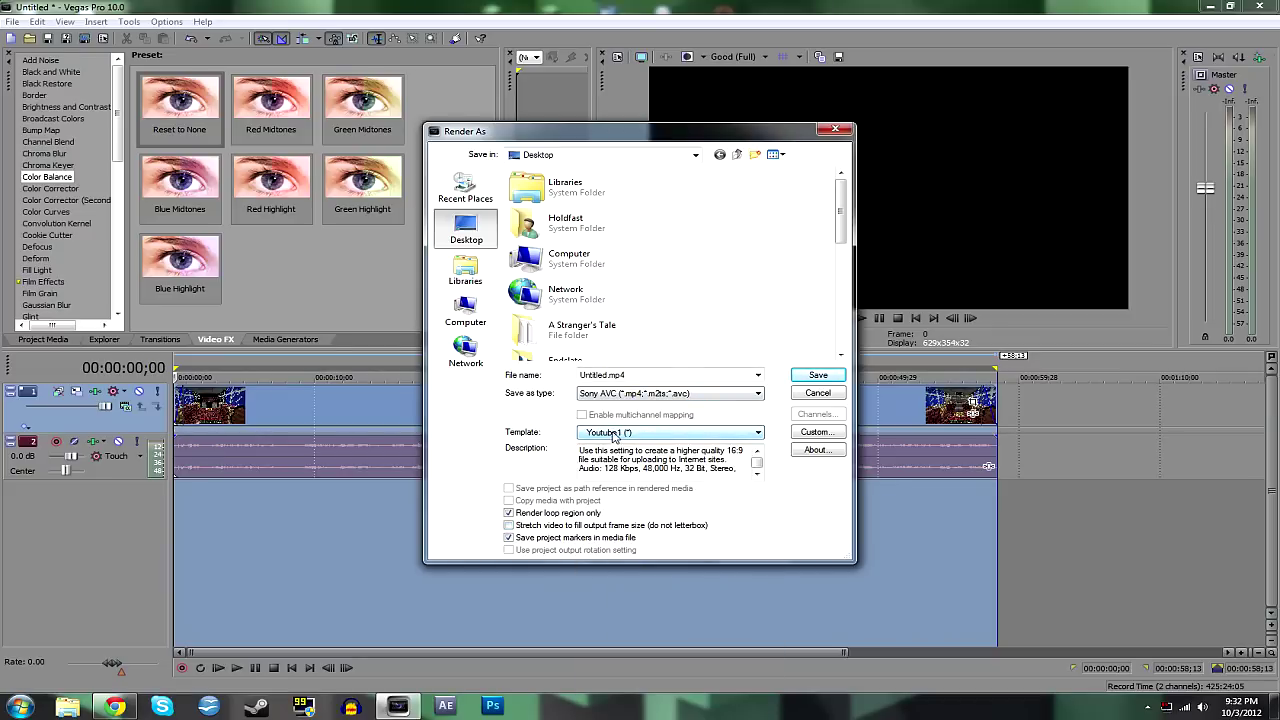
pyautogui.click(814, 432)
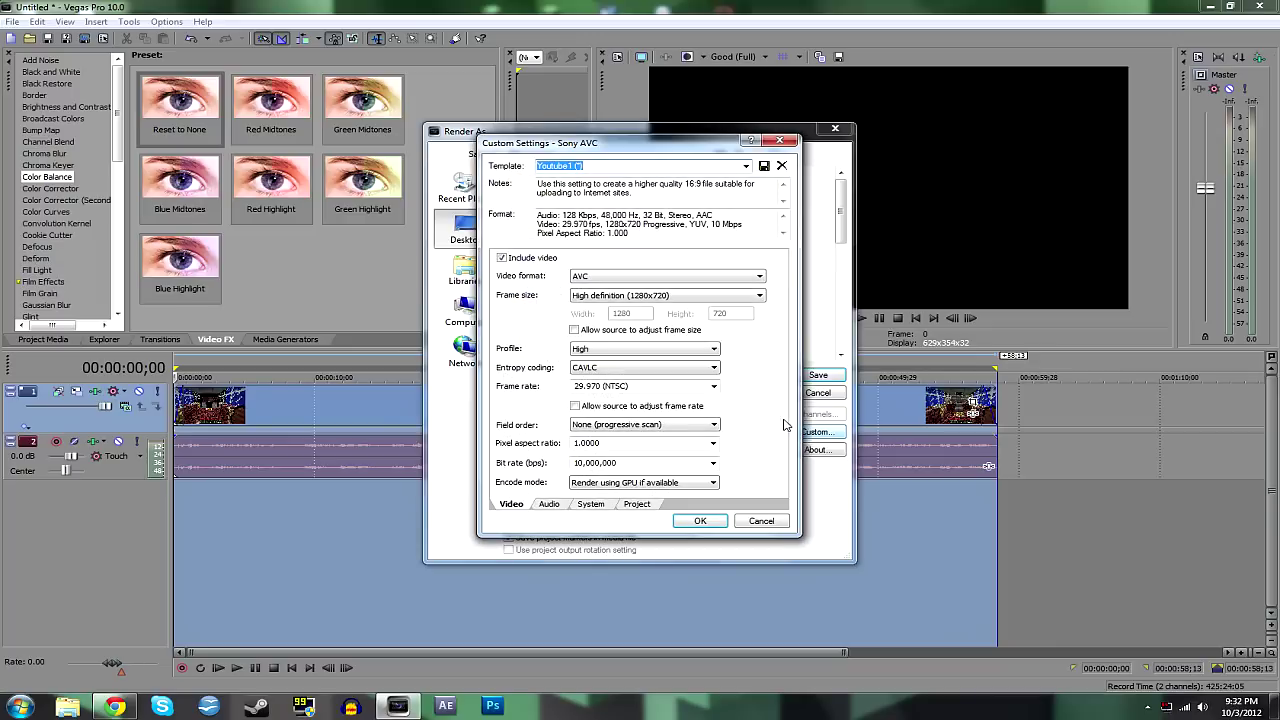
# Step: Keep AVC format, 1280x720 frame size, High profile and CAVLC, and set encode mode to 'Render using GPU if available'
pyautogui.click(580, 274)
pyautogui.click(592, 284)
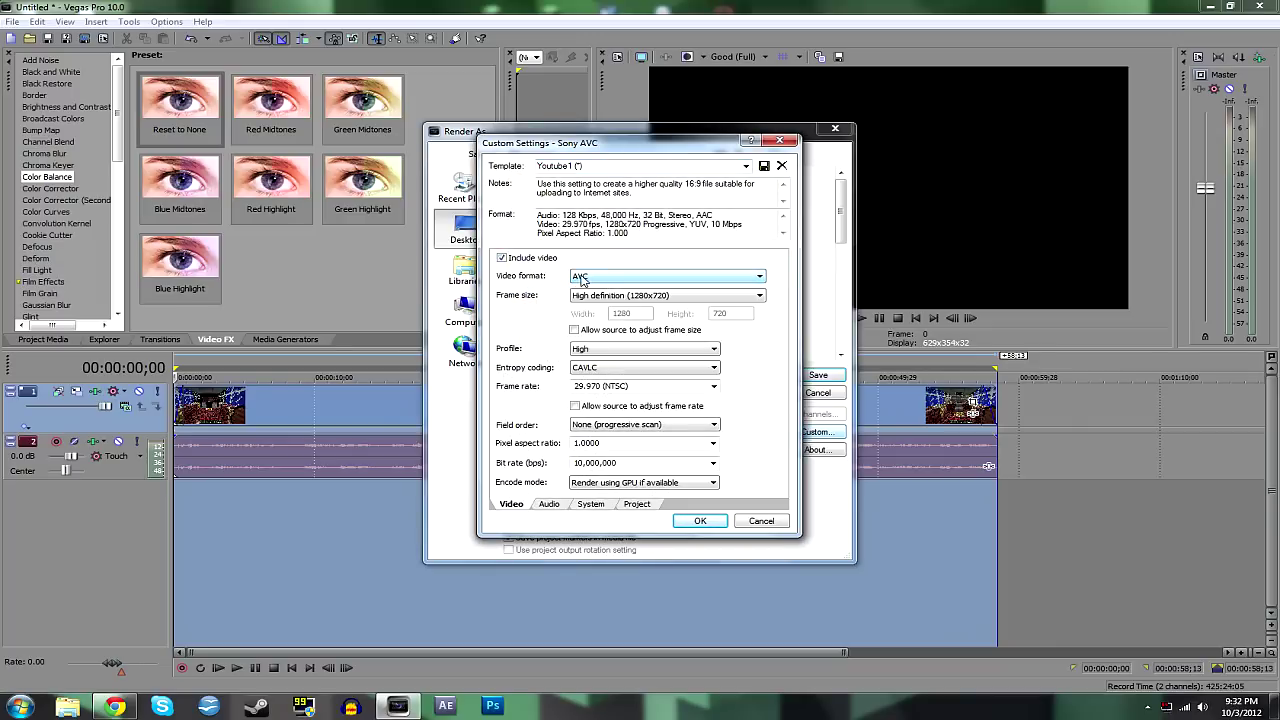
pyautogui.click(592, 295)
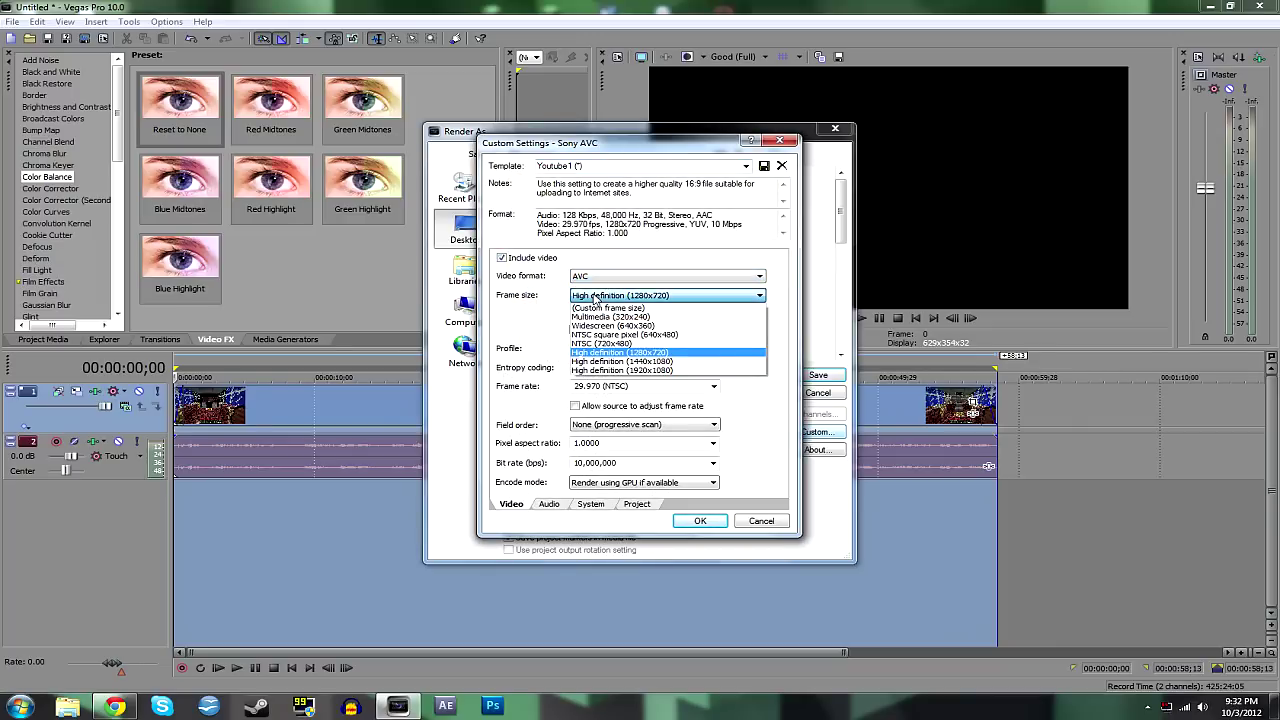
pyautogui.click(595, 296)
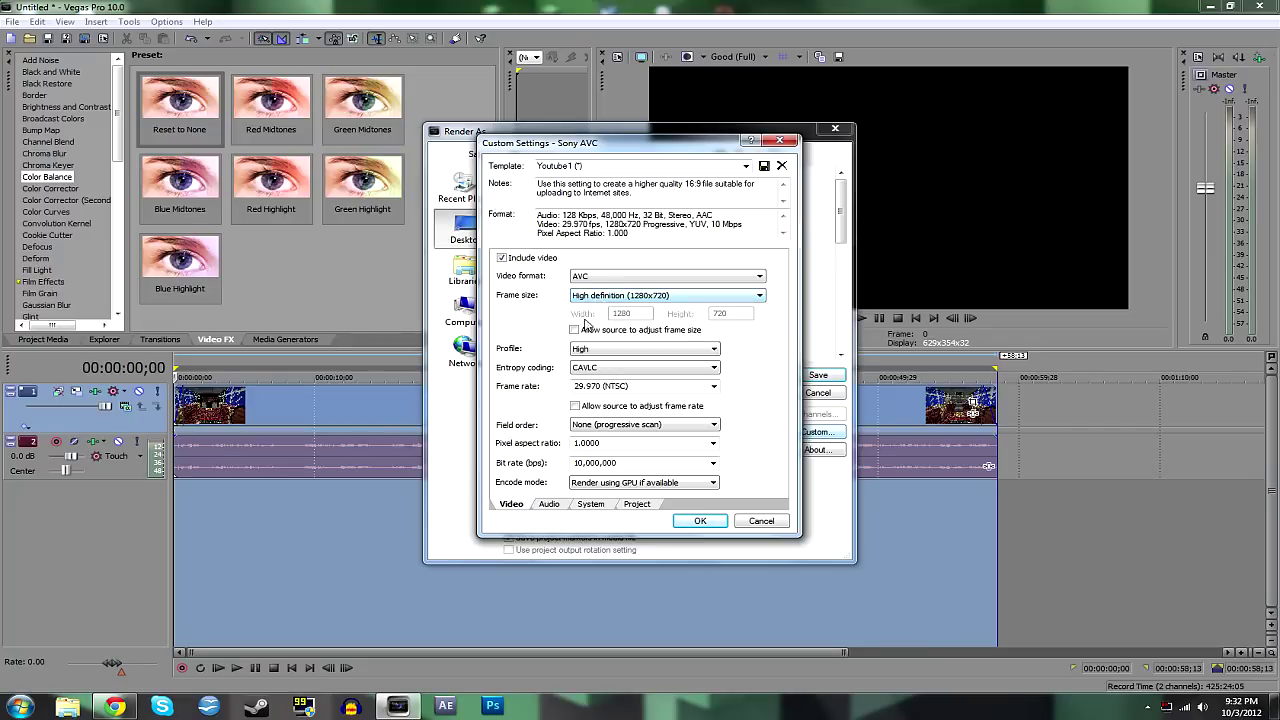
pyautogui.click(600, 352)
pyautogui.click(598, 362)
pyautogui.click(596, 370)
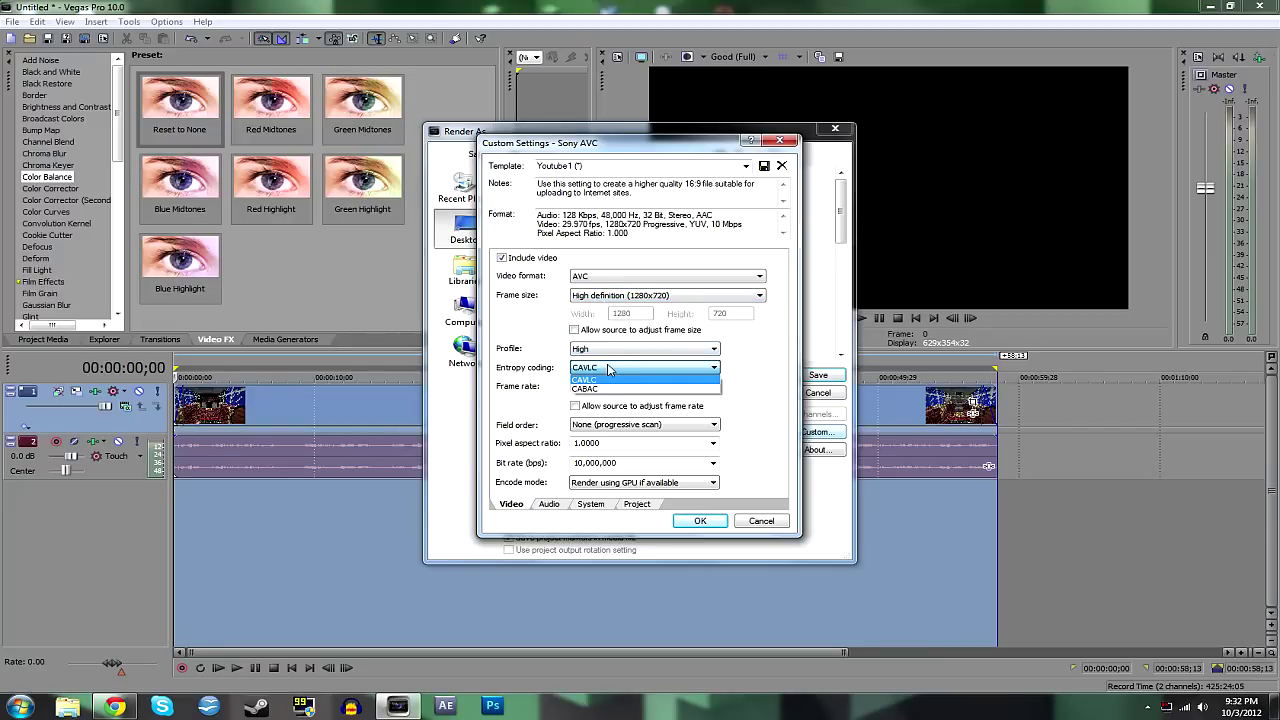
pyautogui.click(602, 371)
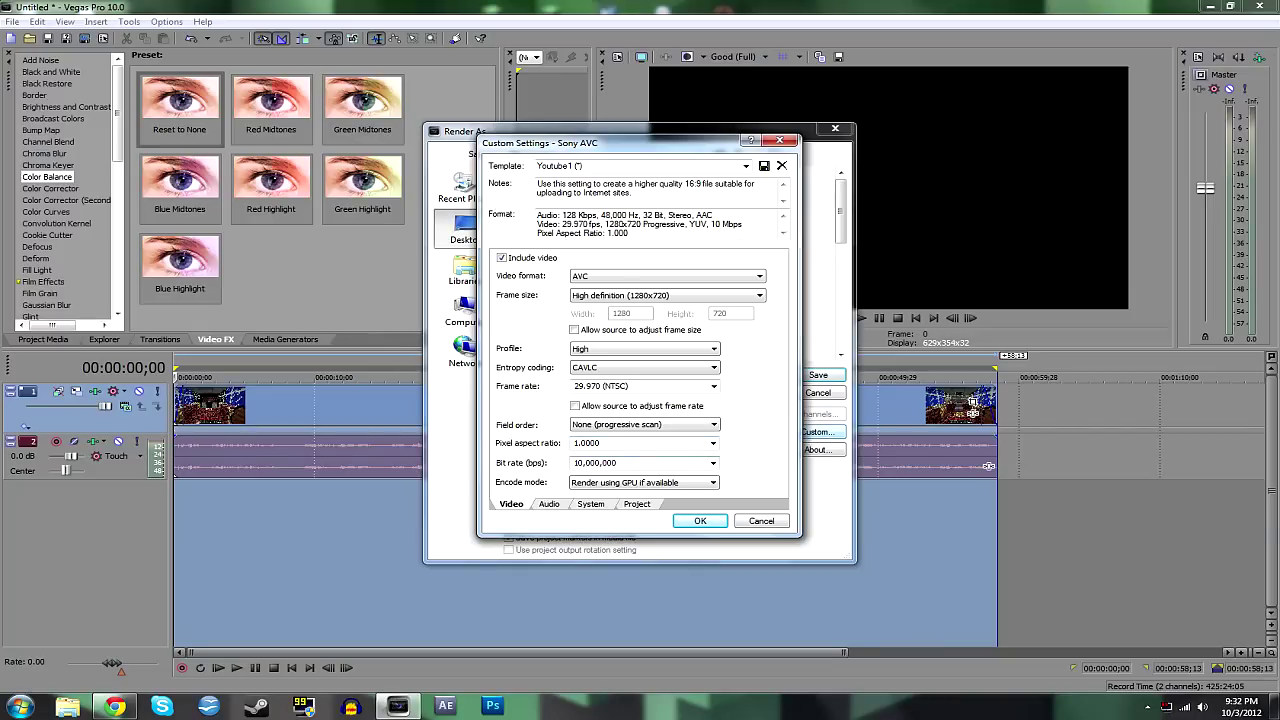
pyautogui.click(634, 486)
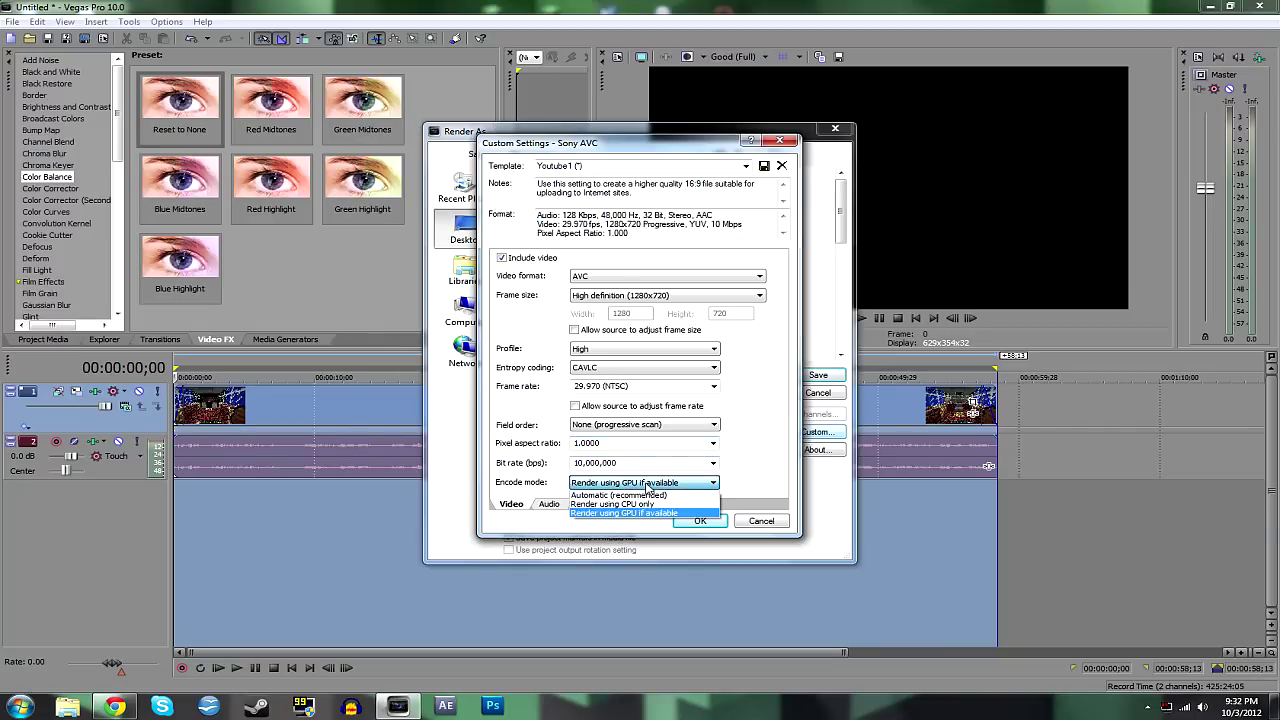
pyautogui.click(690, 513)
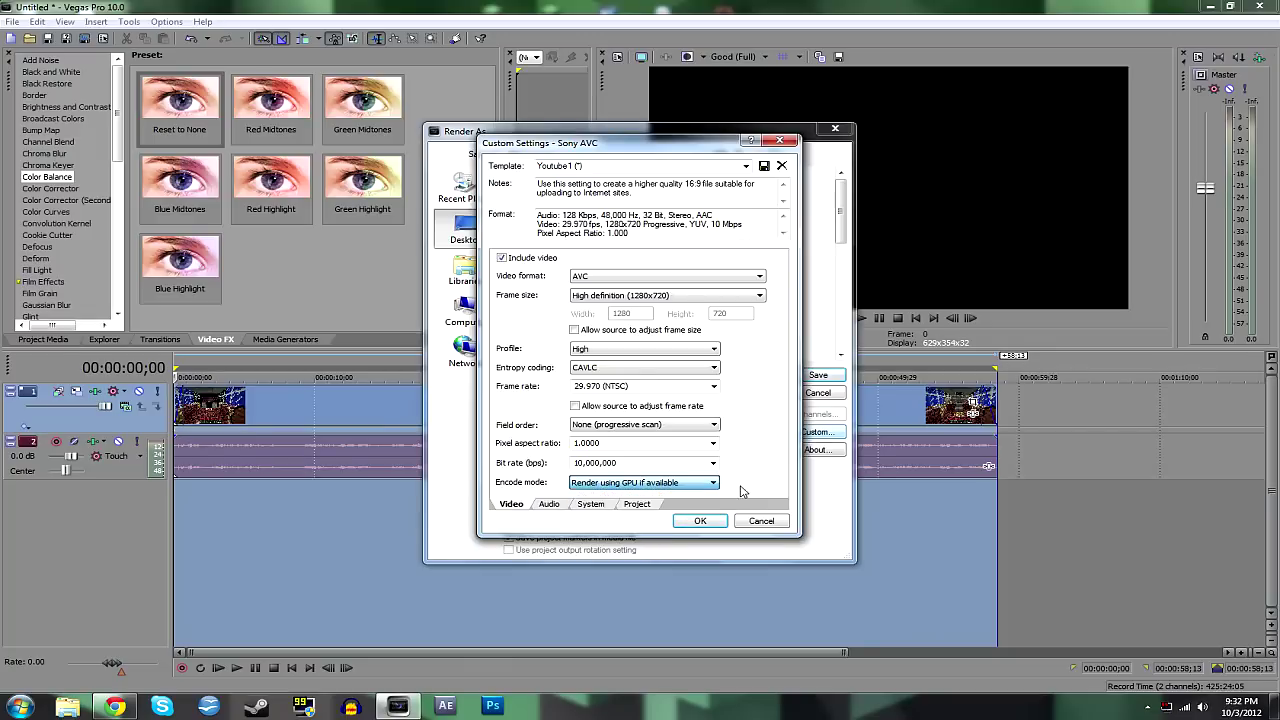
# Step: Review the Audio settings and keep MP4 as the output file format on the System tab
pyautogui.click(550, 505)
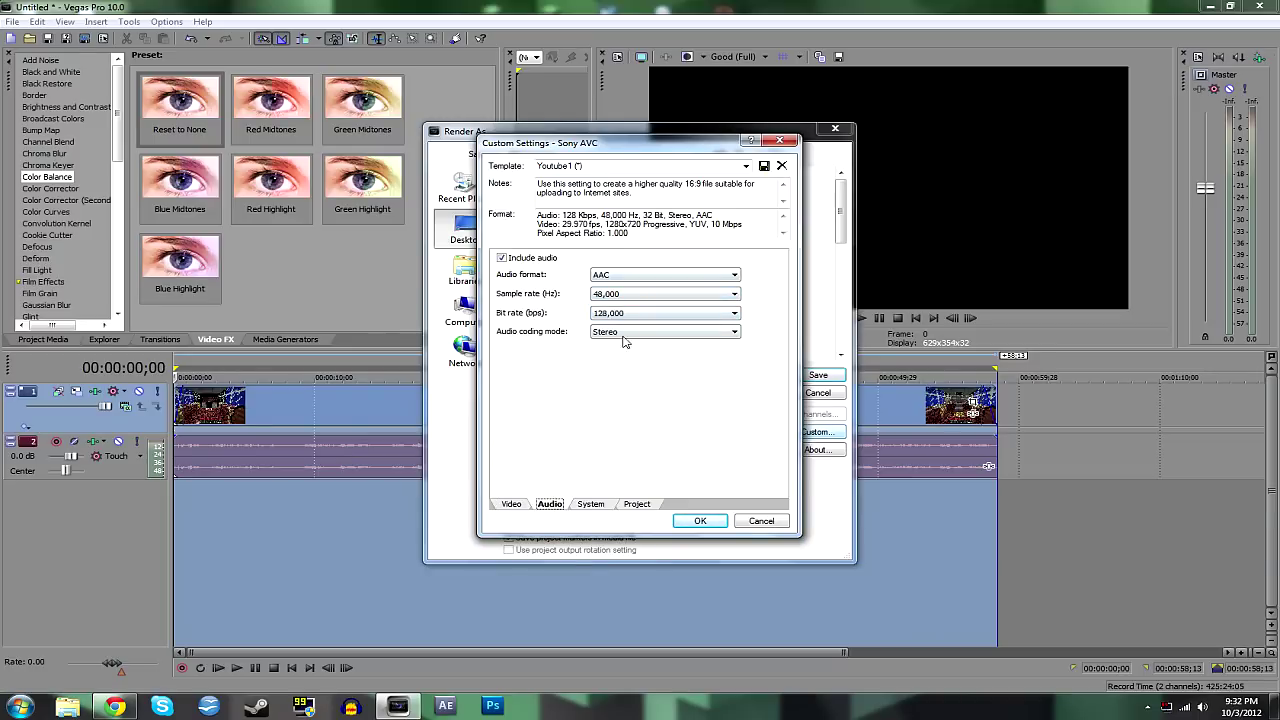
pyautogui.click(591, 504)
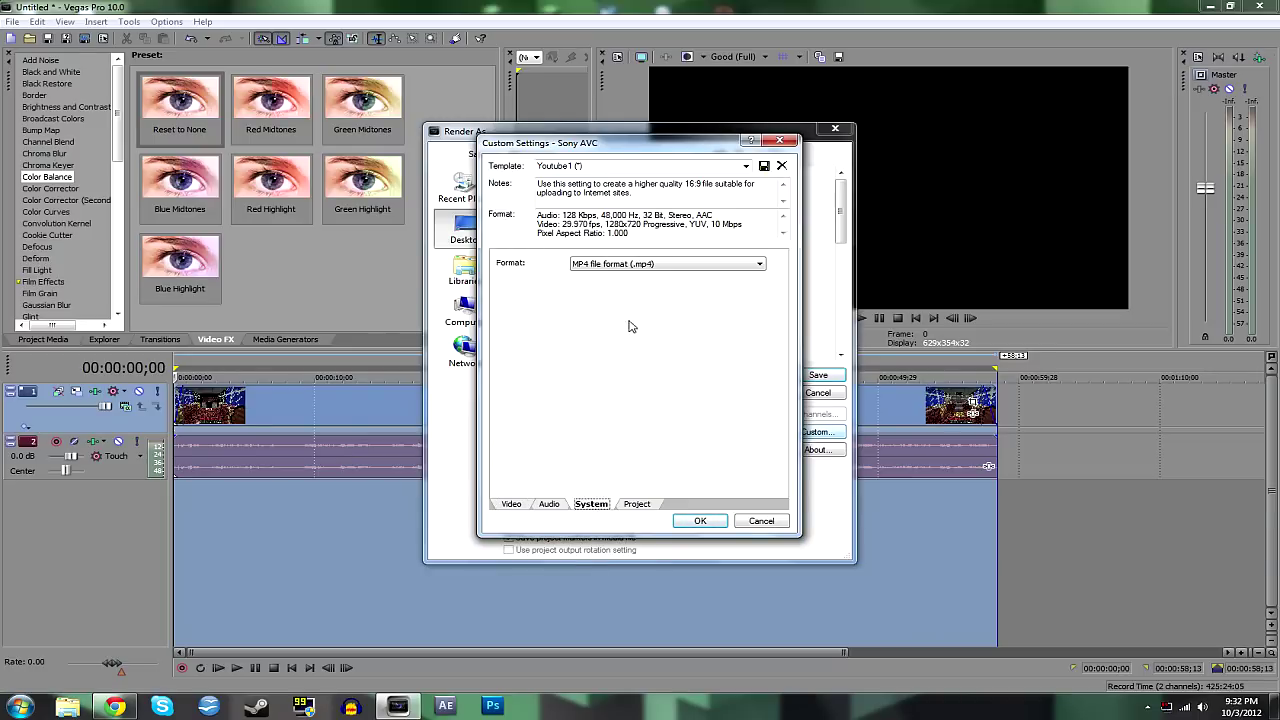
pyautogui.click(638, 266)
pyautogui.click(638, 268)
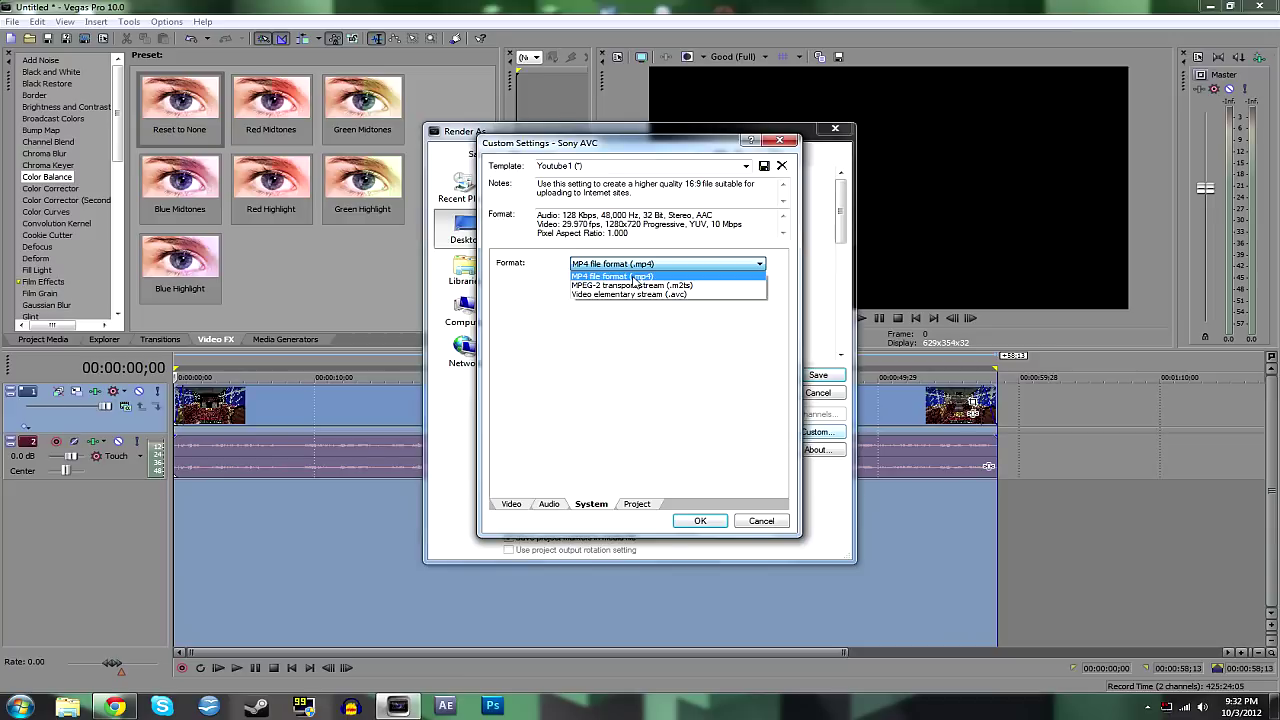
pyautogui.click(634, 279)
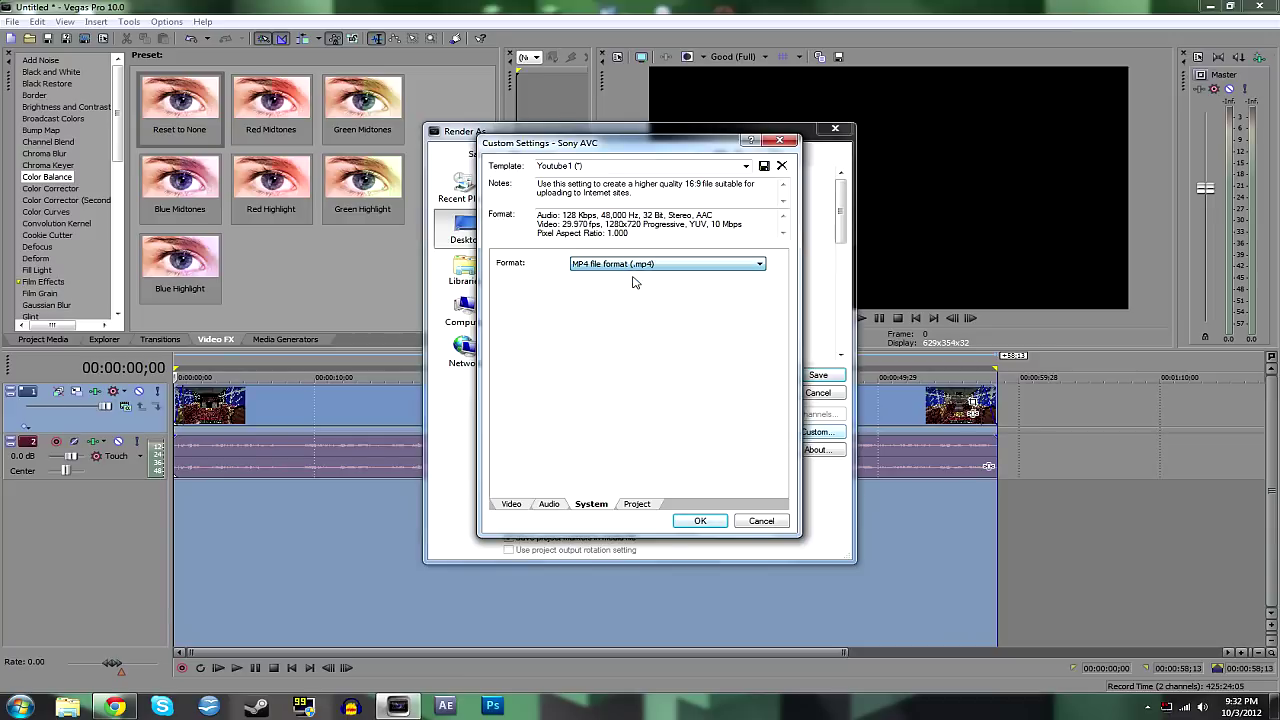
# Step: Set video rendering quality to Best, keep stereoscopic mode from project settings, and accept the custom settings
pyautogui.click(638, 504)
pyautogui.click(727, 264)
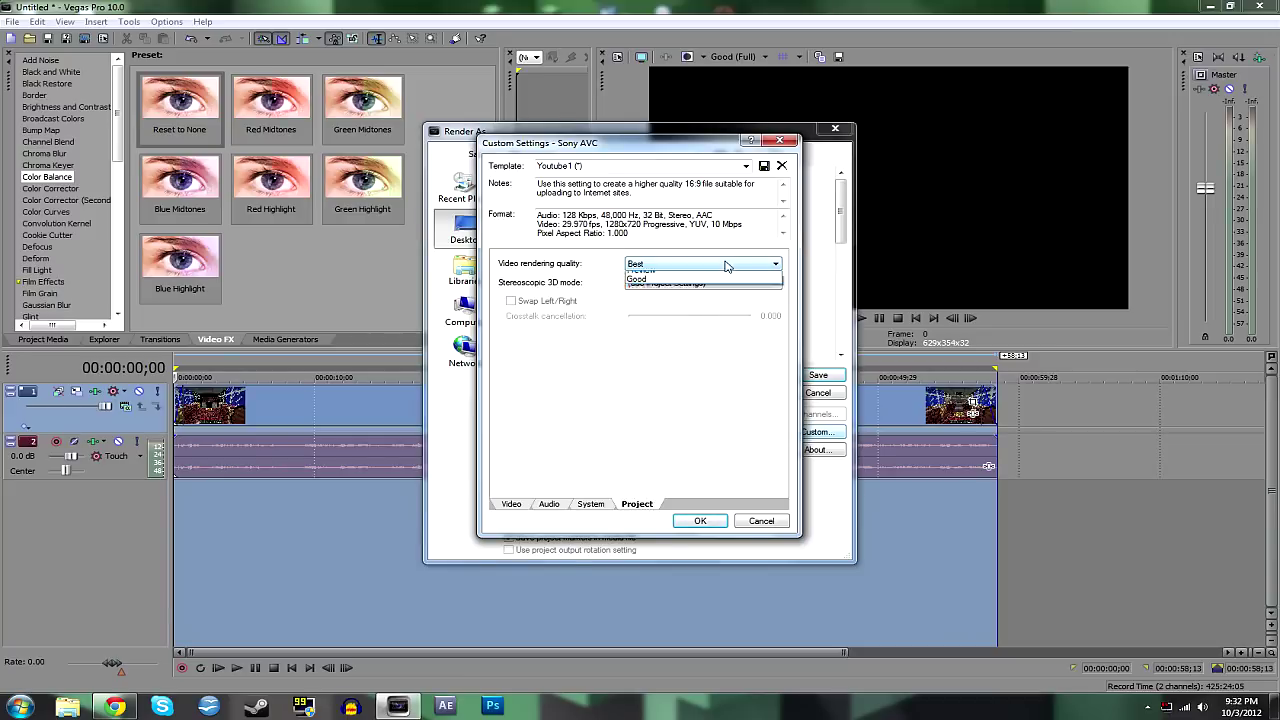
pyautogui.click(690, 312)
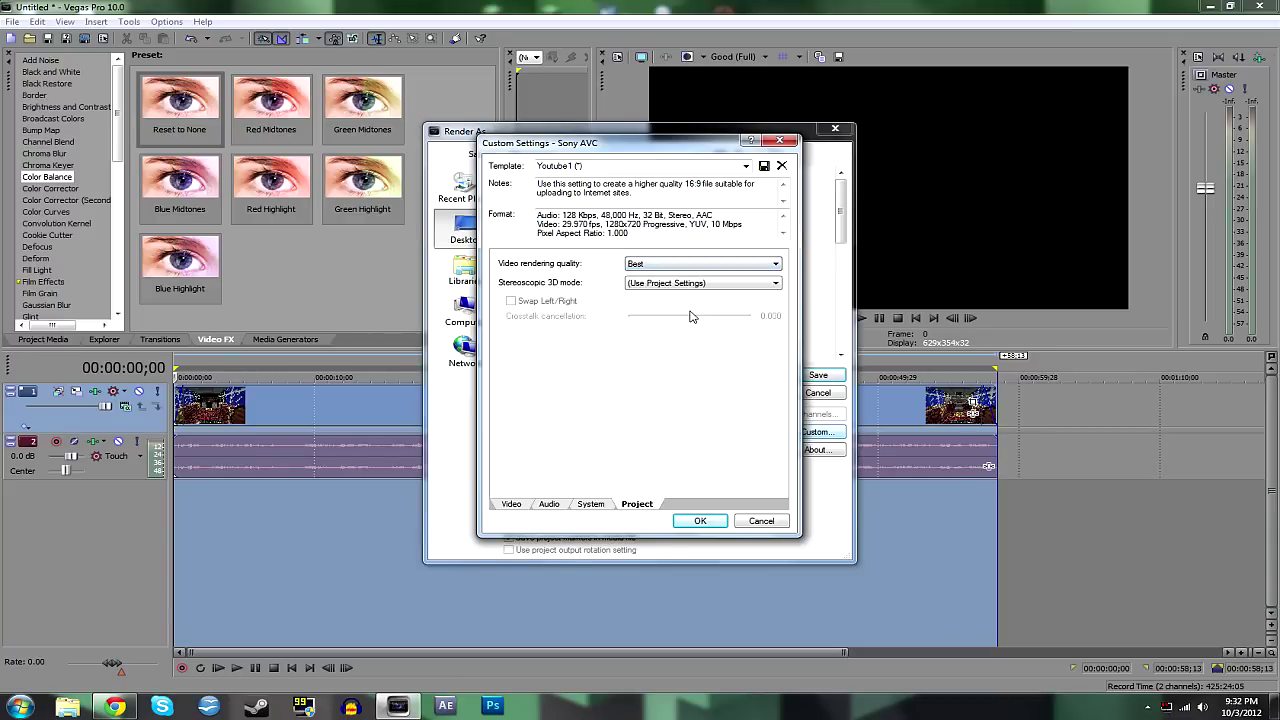
pyautogui.click(641, 266)
pyautogui.click(643, 266)
pyautogui.click(652, 283)
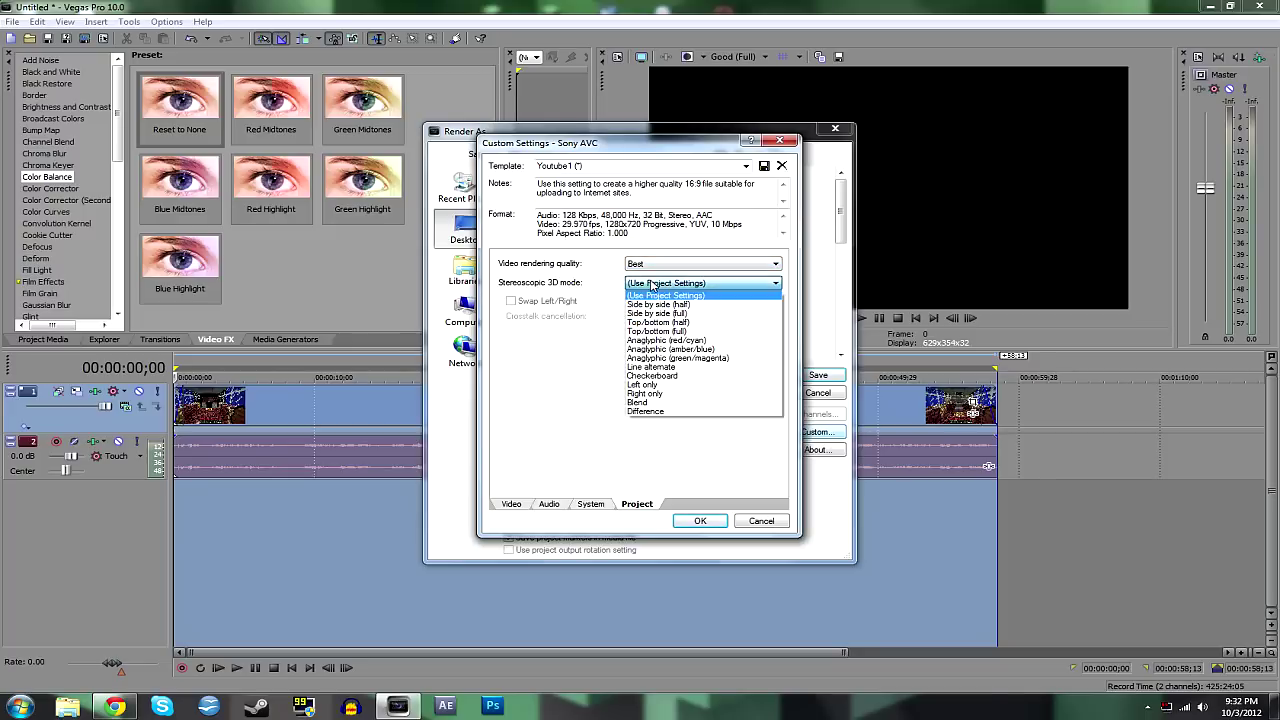
pyautogui.click(634, 296)
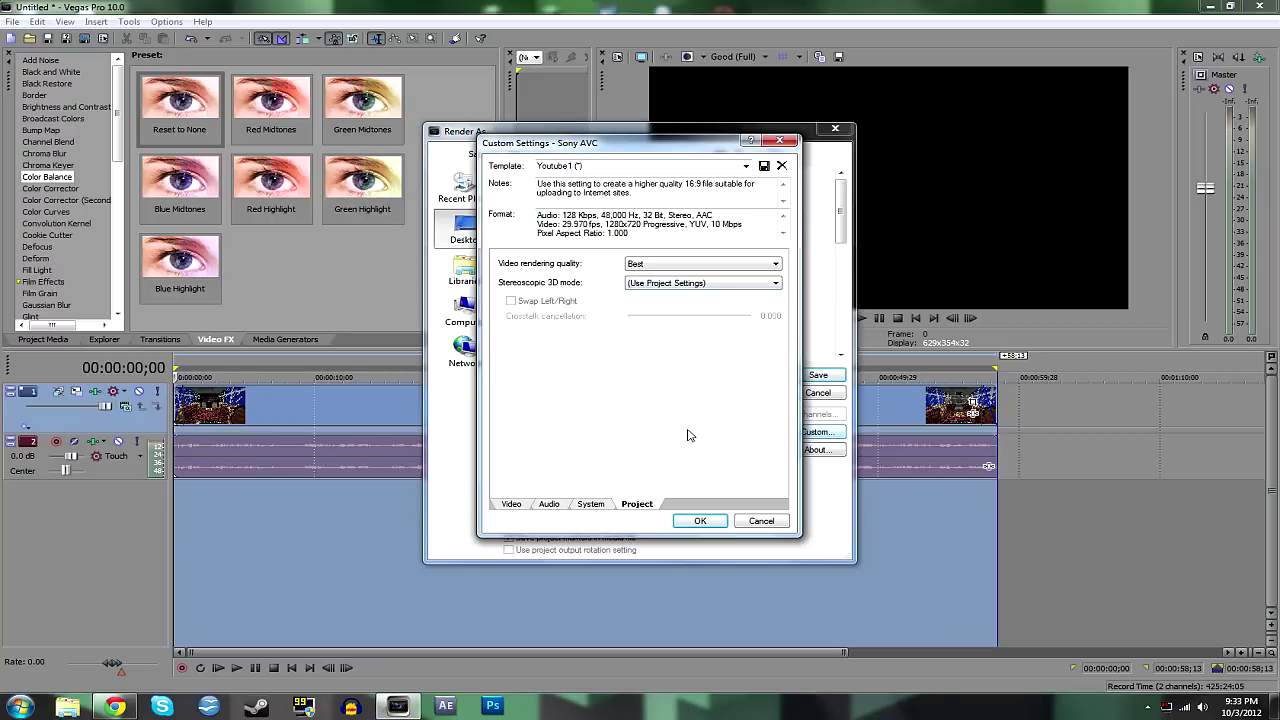
pyautogui.click(703, 522)
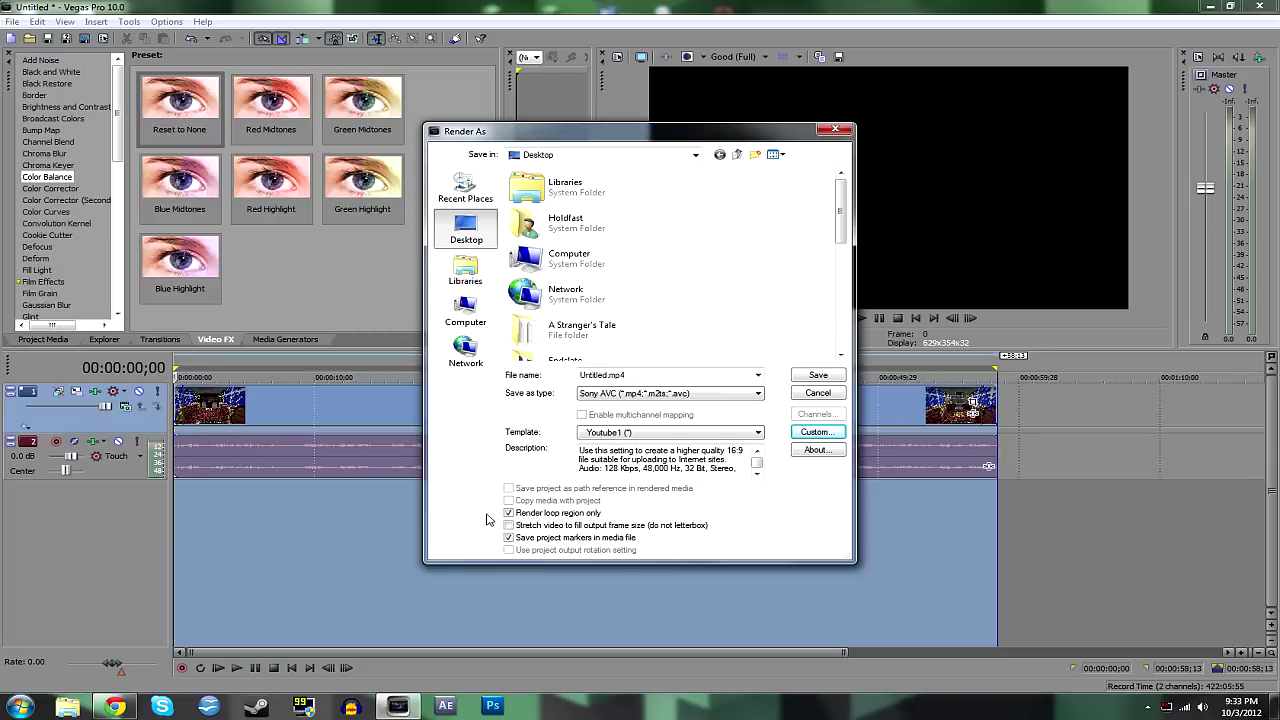
# Step: Cancel the Render As window and shorten the loop region to the first 26 seconds
pyautogui.click(818, 393)
pyautogui.moveTo(995, 370); pyautogui.dragTo(540, 375)
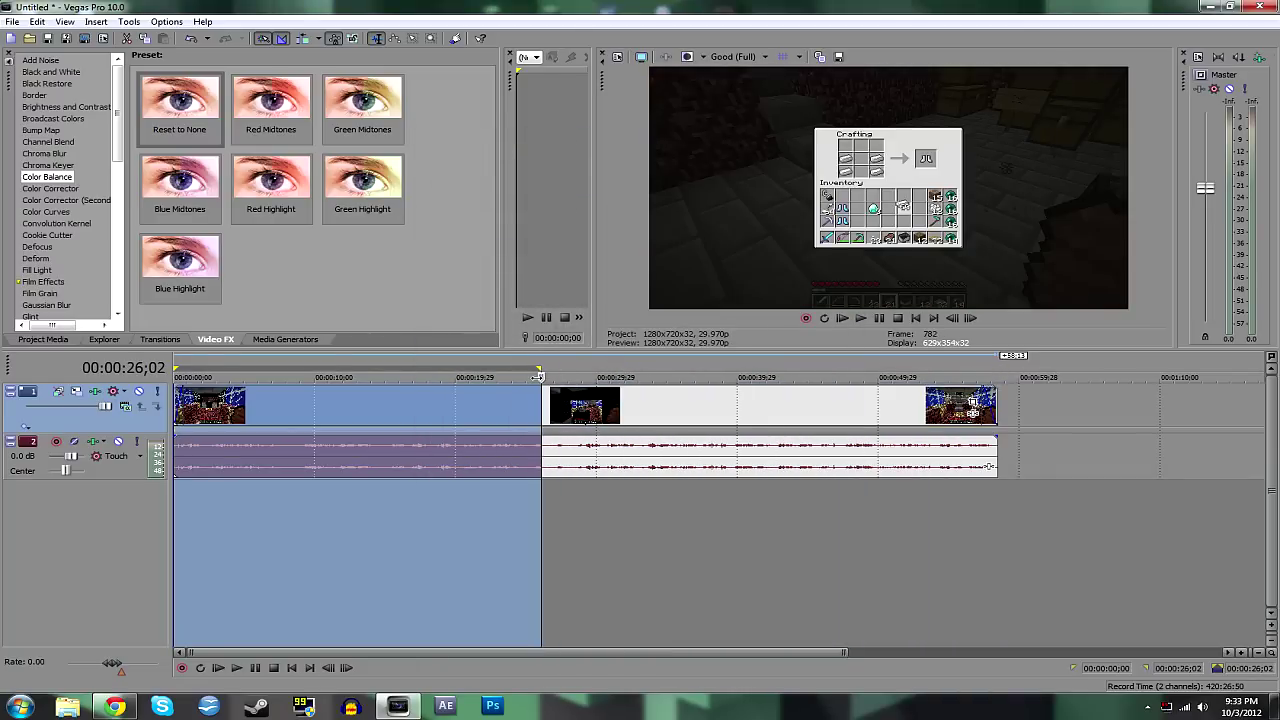
# Step: In Render As, keep 'Render loop region only' on, cancel, then extend the loop region to the clip's end
pyautogui.click(18, 21)
pyautogui.click(135, 123)
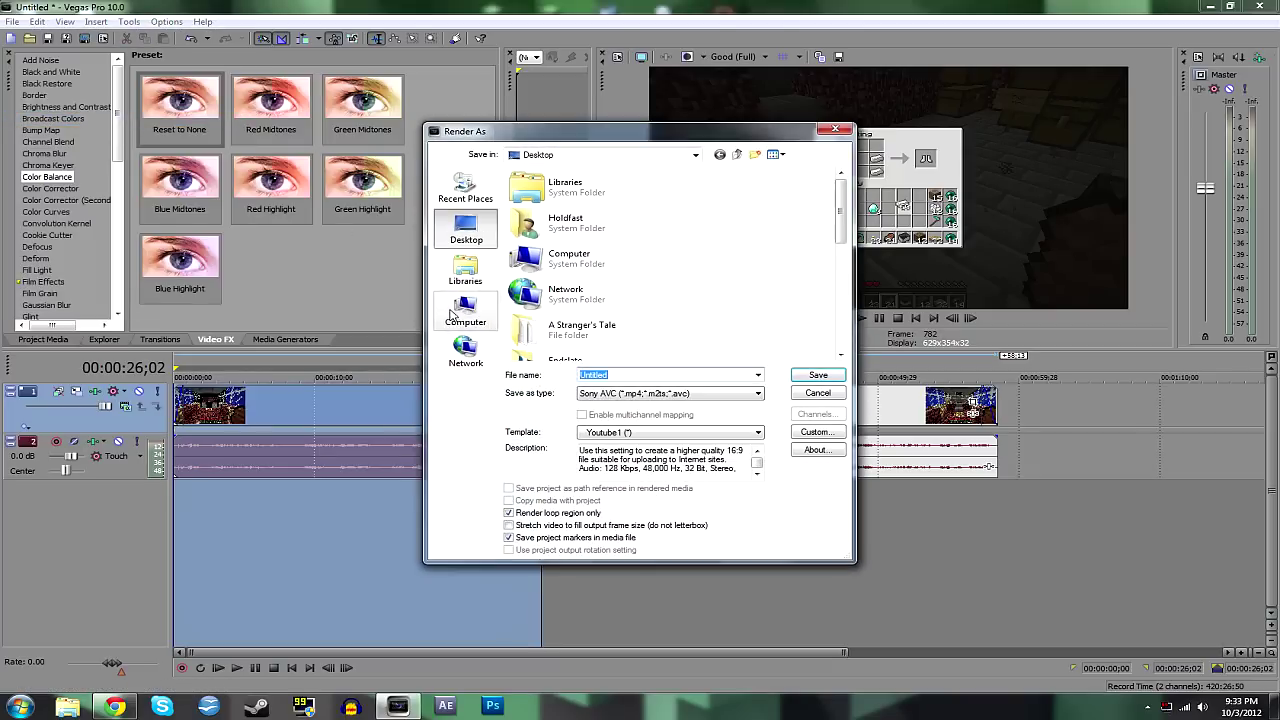
pyautogui.click(524, 514)
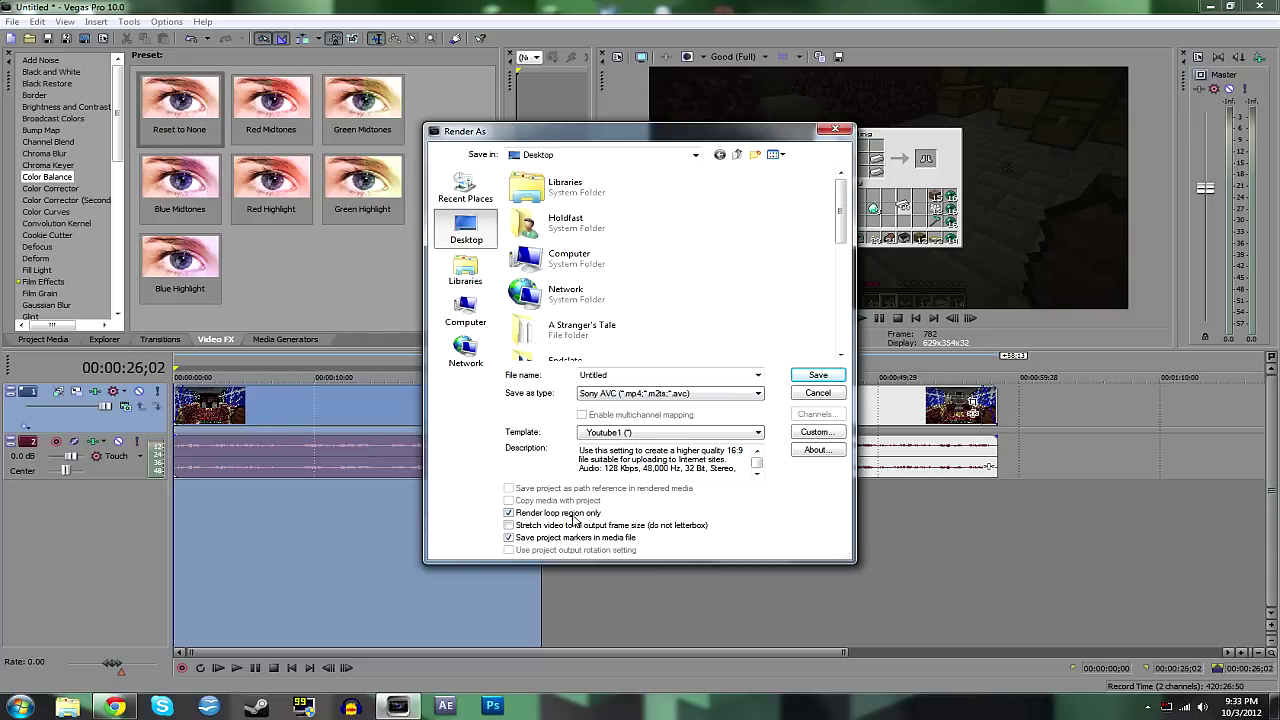
pyautogui.click(575, 517)
pyautogui.click(564, 514)
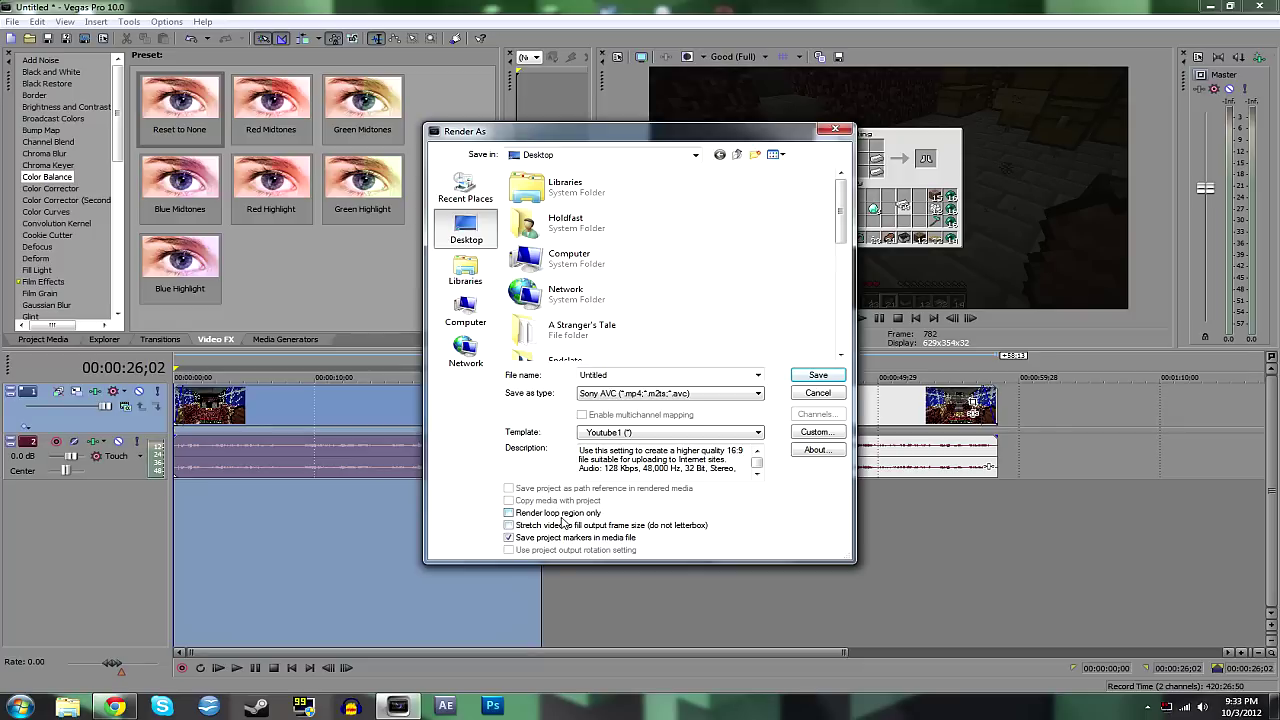
pyautogui.click(831, 395)
pyautogui.moveTo(542, 366); pyautogui.dragTo(997, 371)
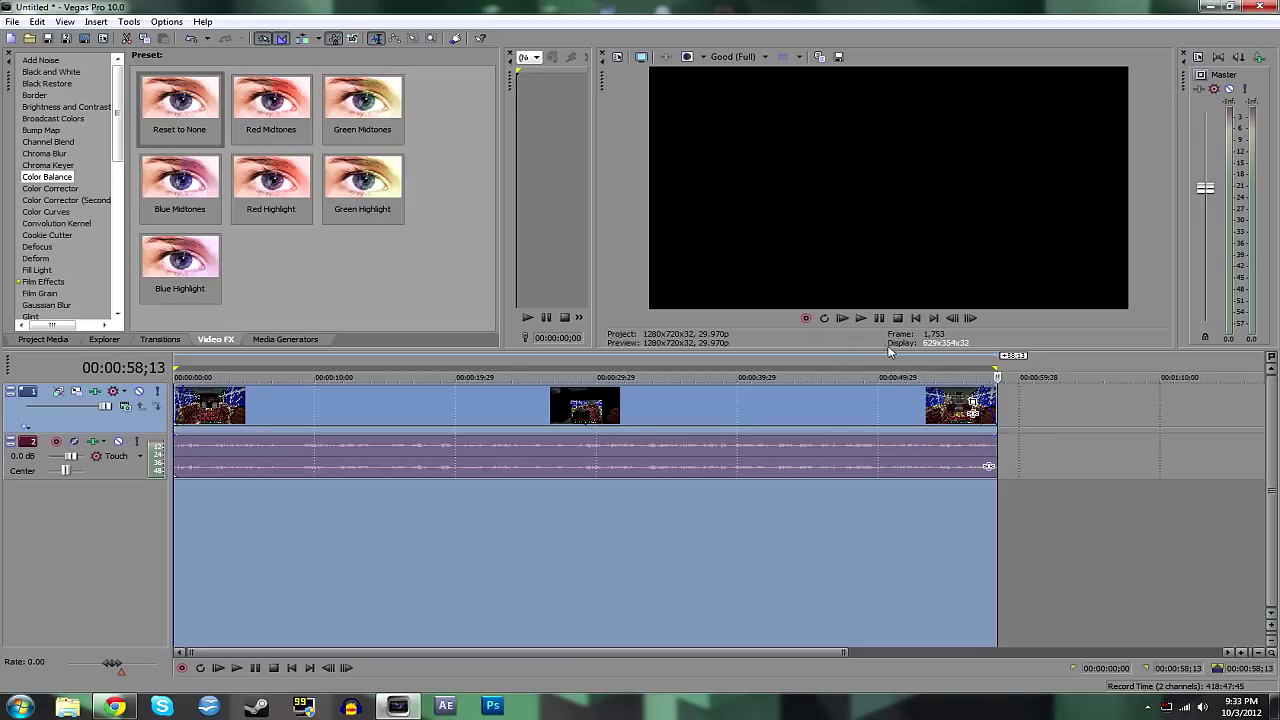
pyautogui.moveTo(997, 371)
pyautogui.mouseDown()
pyautogui.moveTo(1245, 374)
pyautogui.moveTo(963, 372)
pyautogui.moveTo(997, 371)
pyautogui.mouseUp()
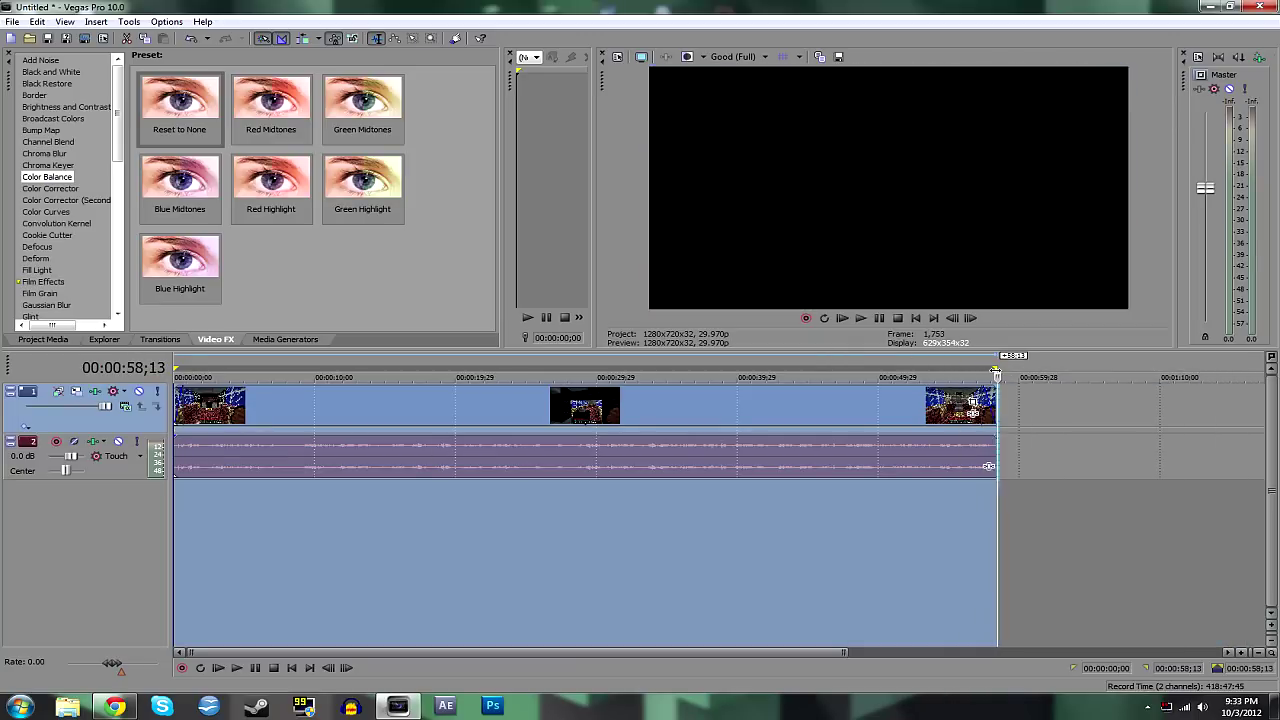
pyautogui.click(7, 21)
pyautogui.click(96, 121)
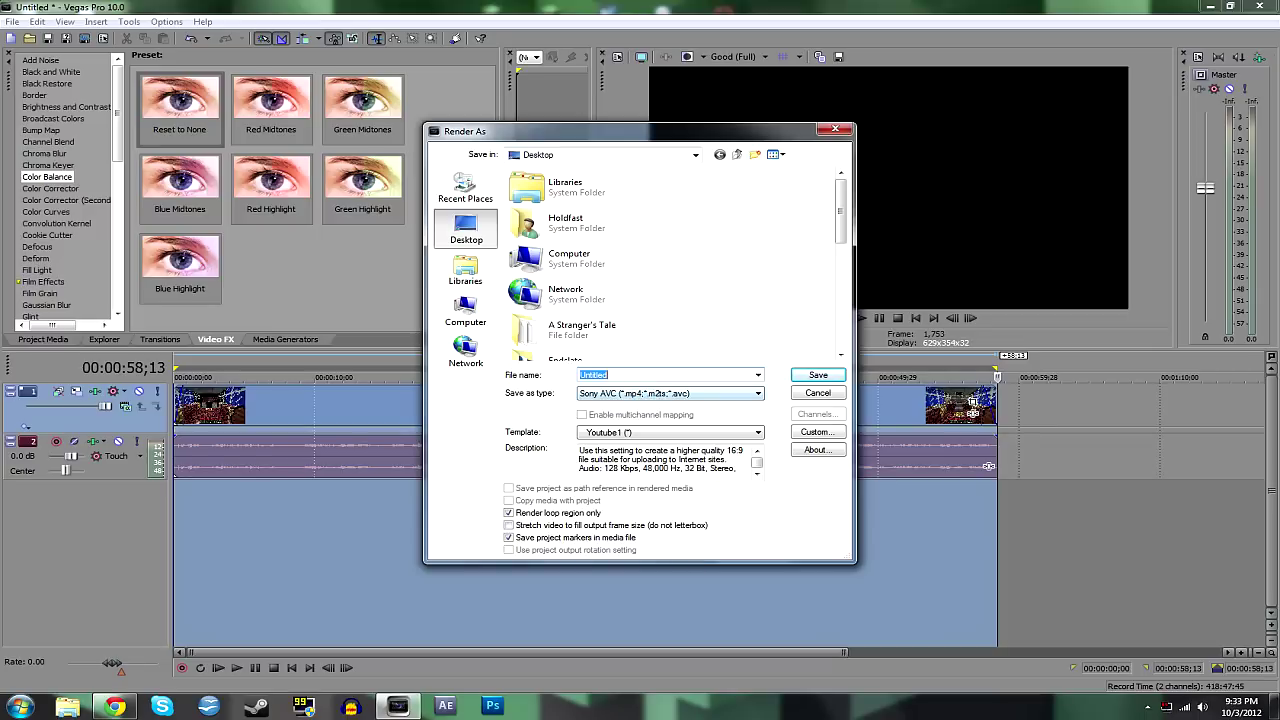
pyautogui.write('Test1')
pyautogui.click(634, 433)
pyautogui.click(633, 433)
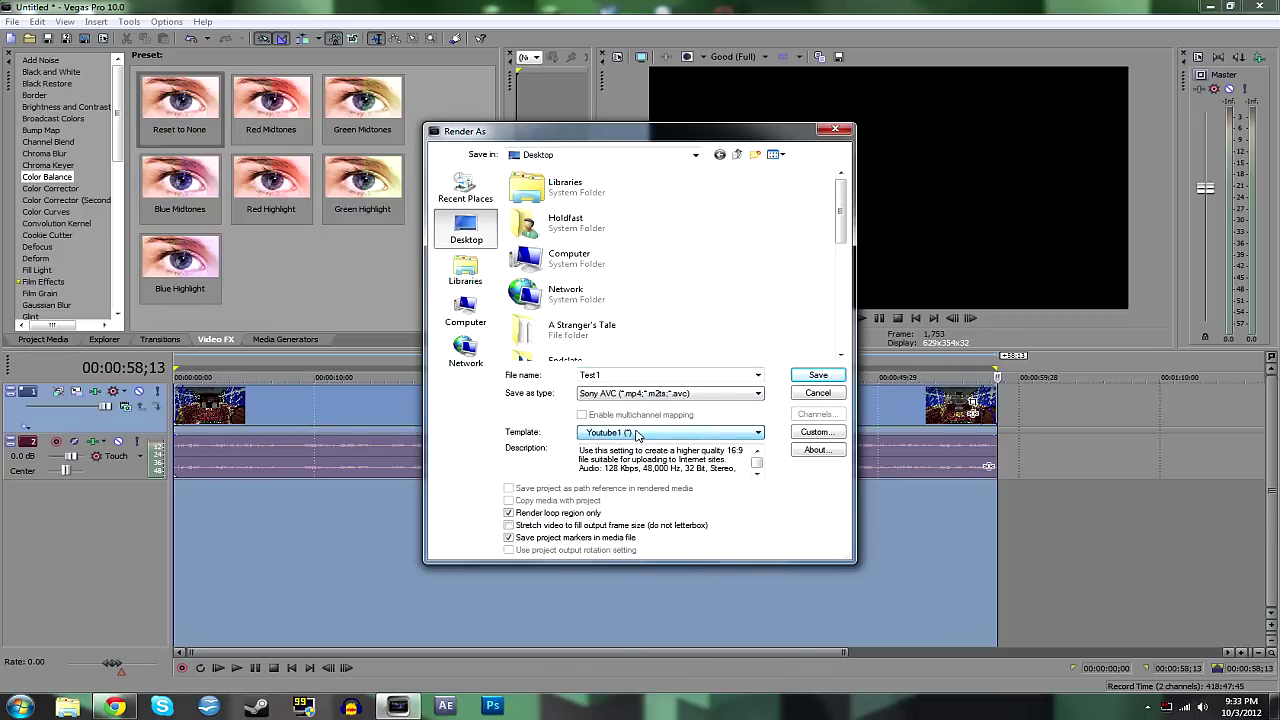
pyautogui.click(632, 433)
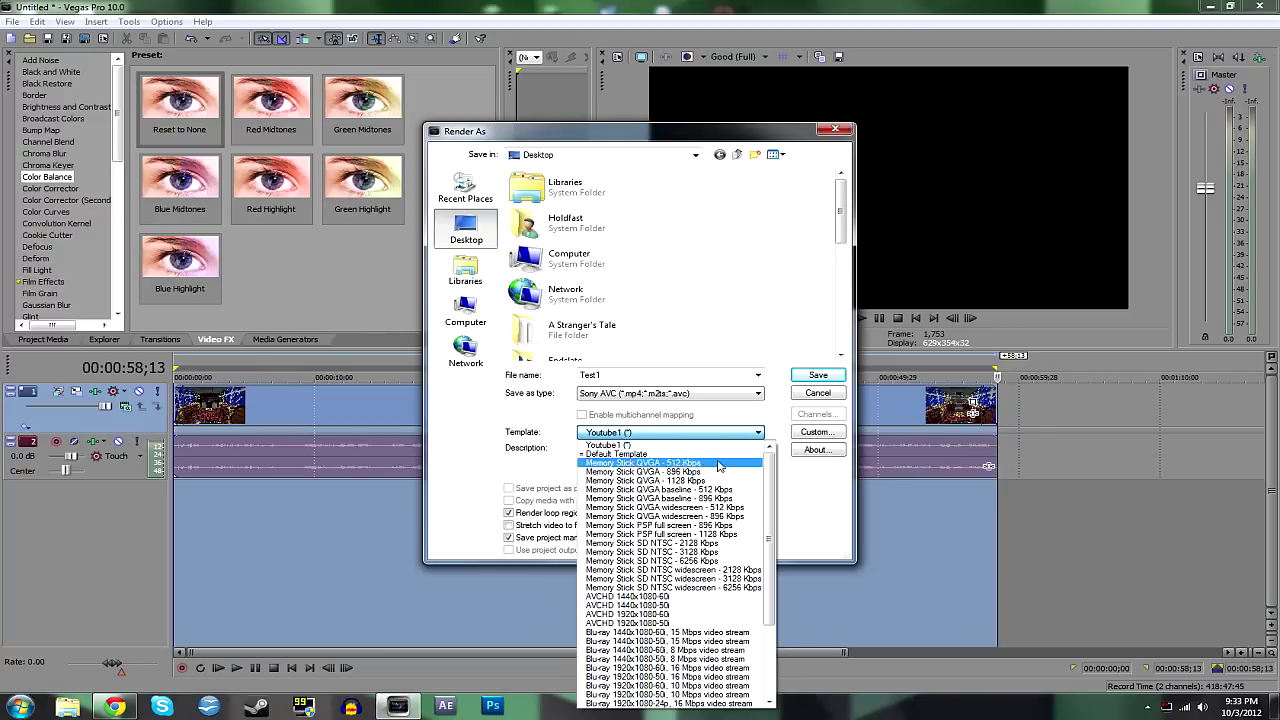
pyautogui.moveTo(773, 490); pyautogui.dragTo(777, 562)
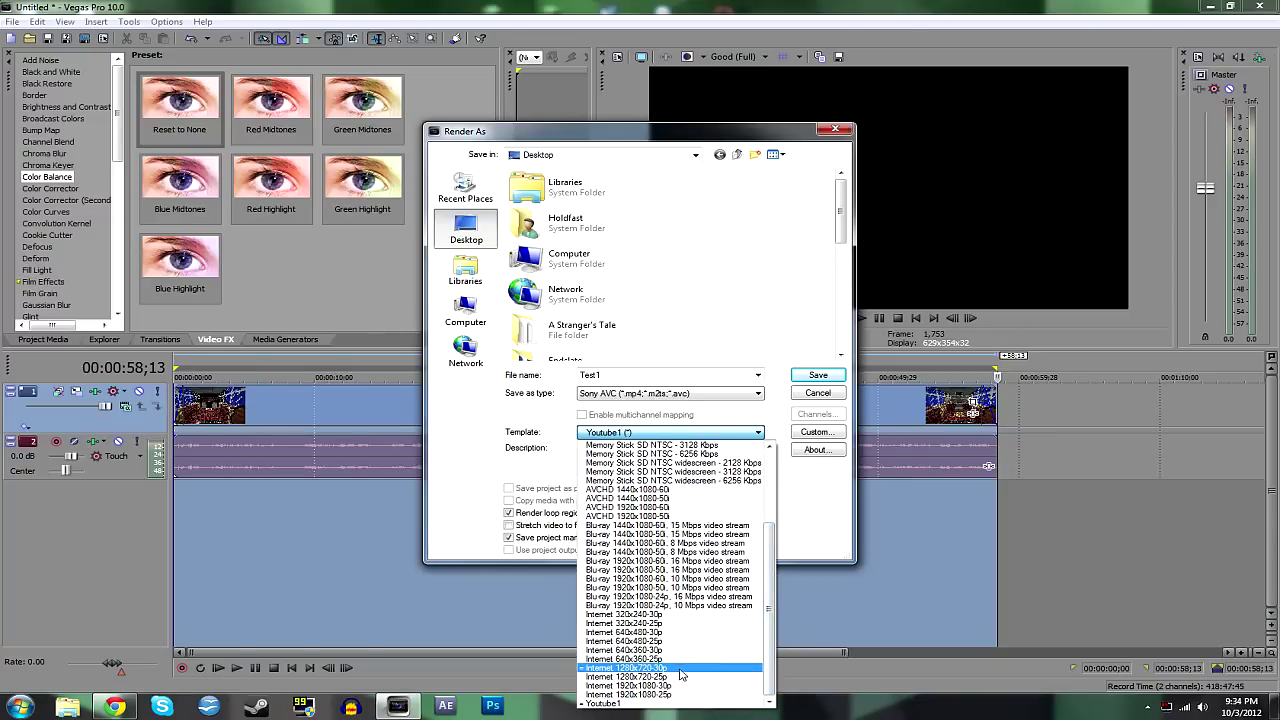
pyautogui.click(483, 471)
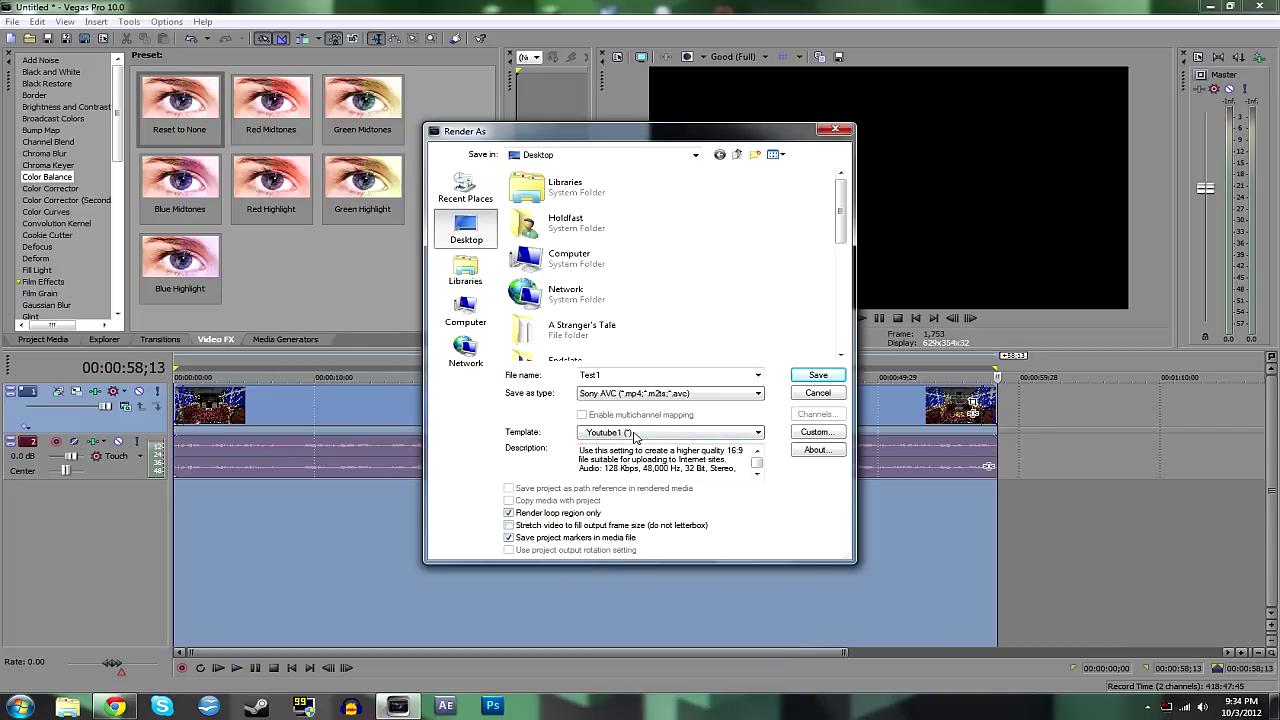
pyautogui.click(810, 393)
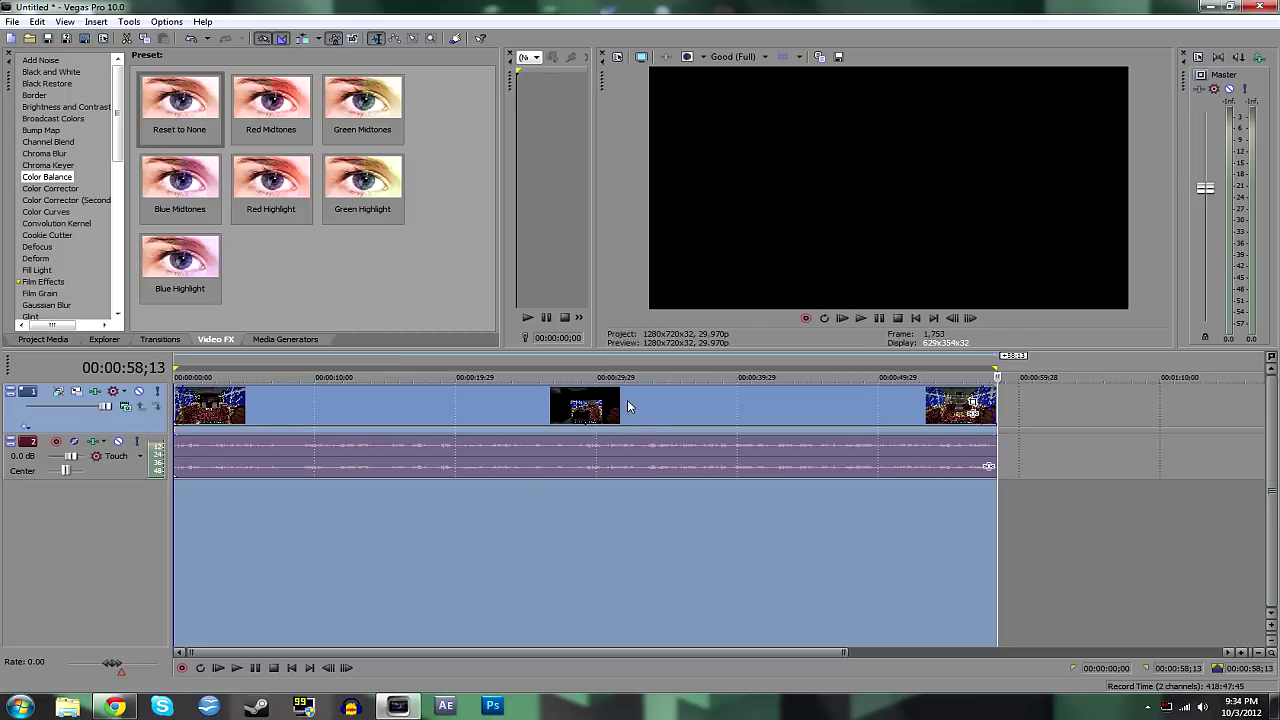
# Step: Show the clip in Project Media, deselect the timeline, and move the edit line to 00:00:23;20
pyautogui.click(40, 340)
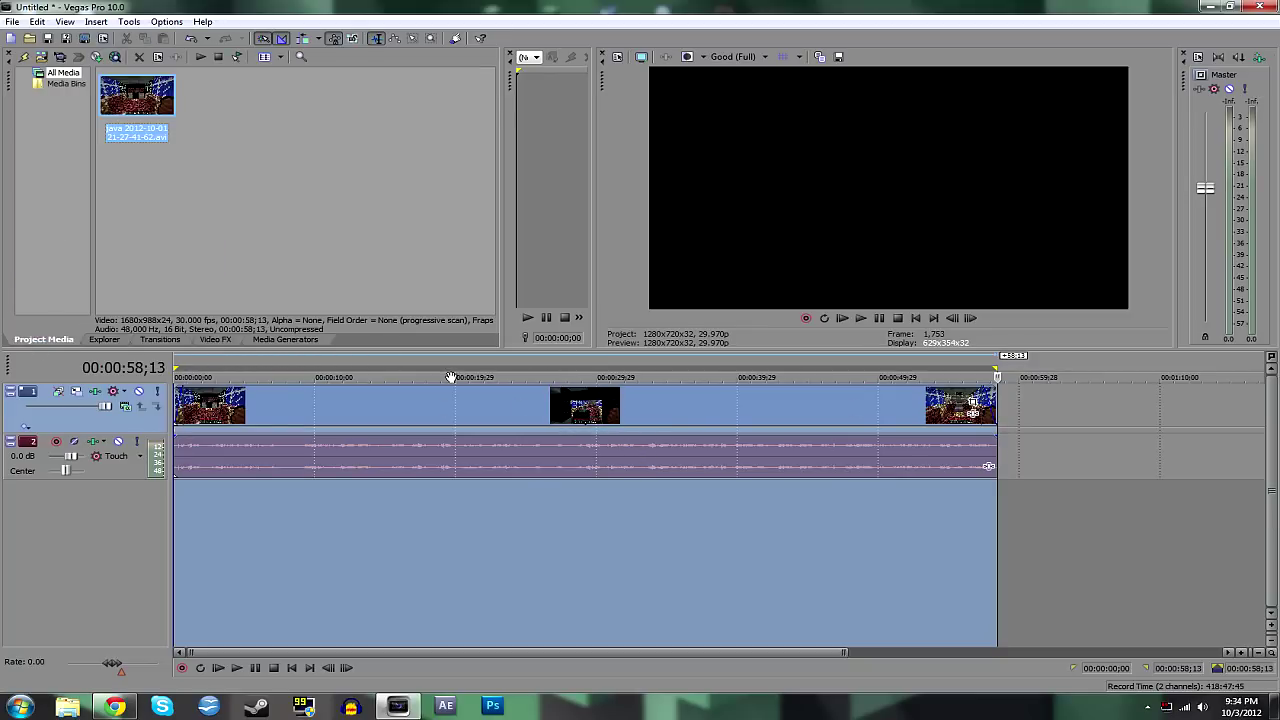
pyautogui.click(251, 497)
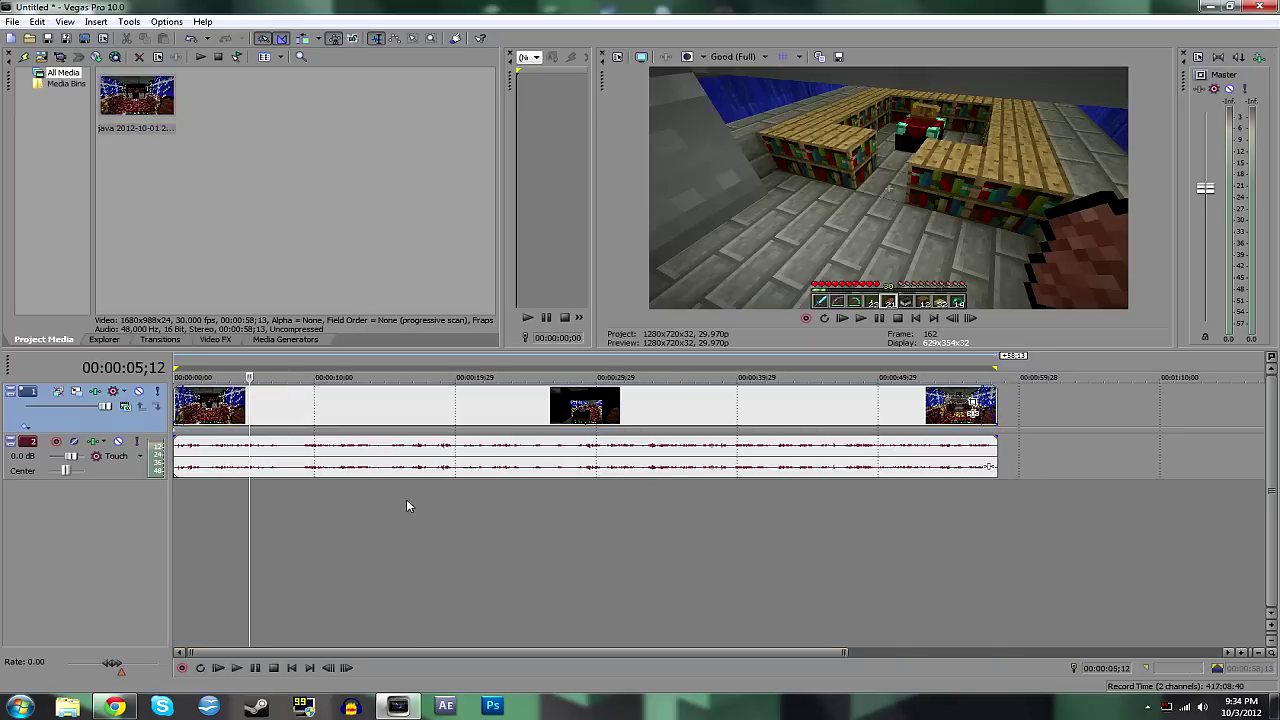
pyautogui.click(406, 499)
pyautogui.click(634, 502)
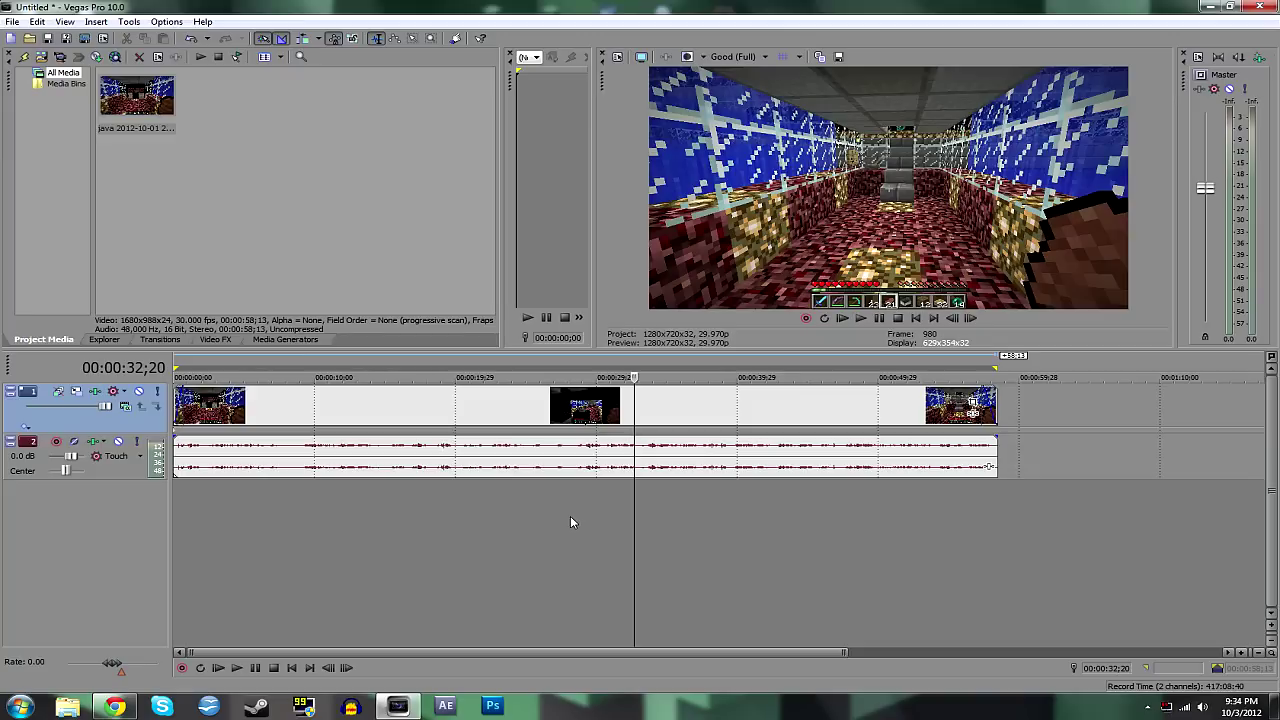
pyautogui.click(277, 491)
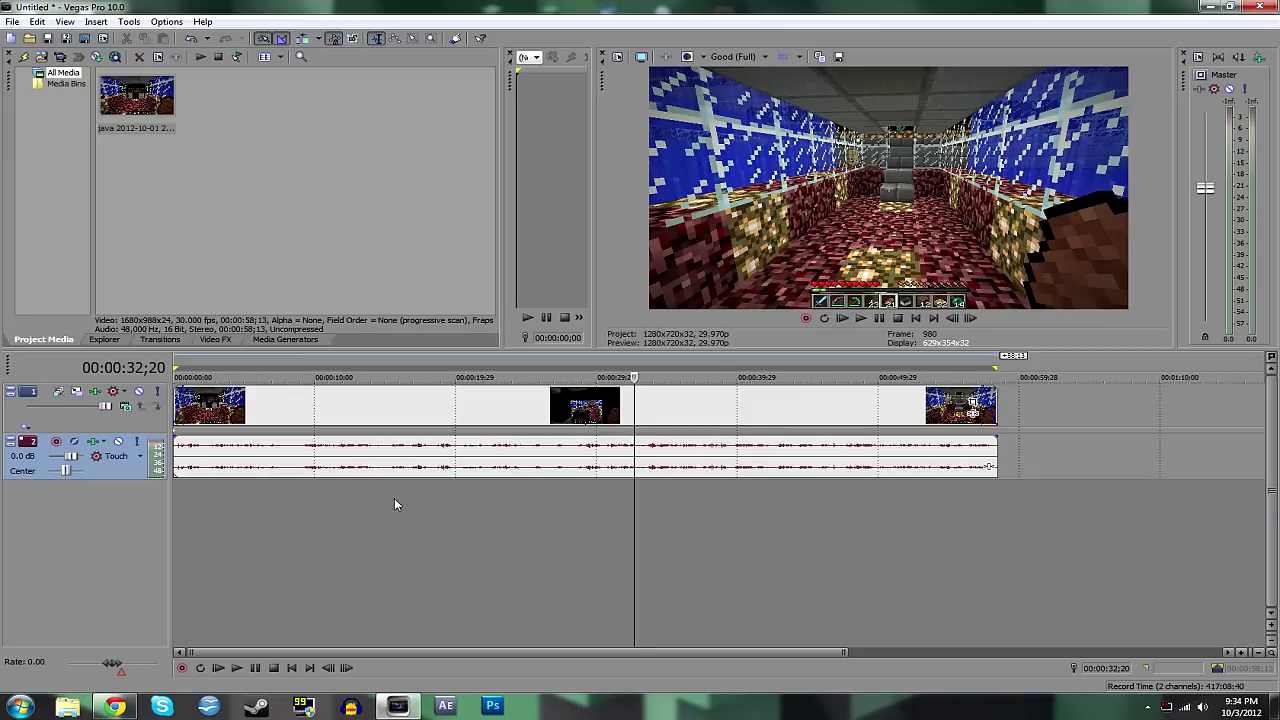
pyautogui.click(507, 497)
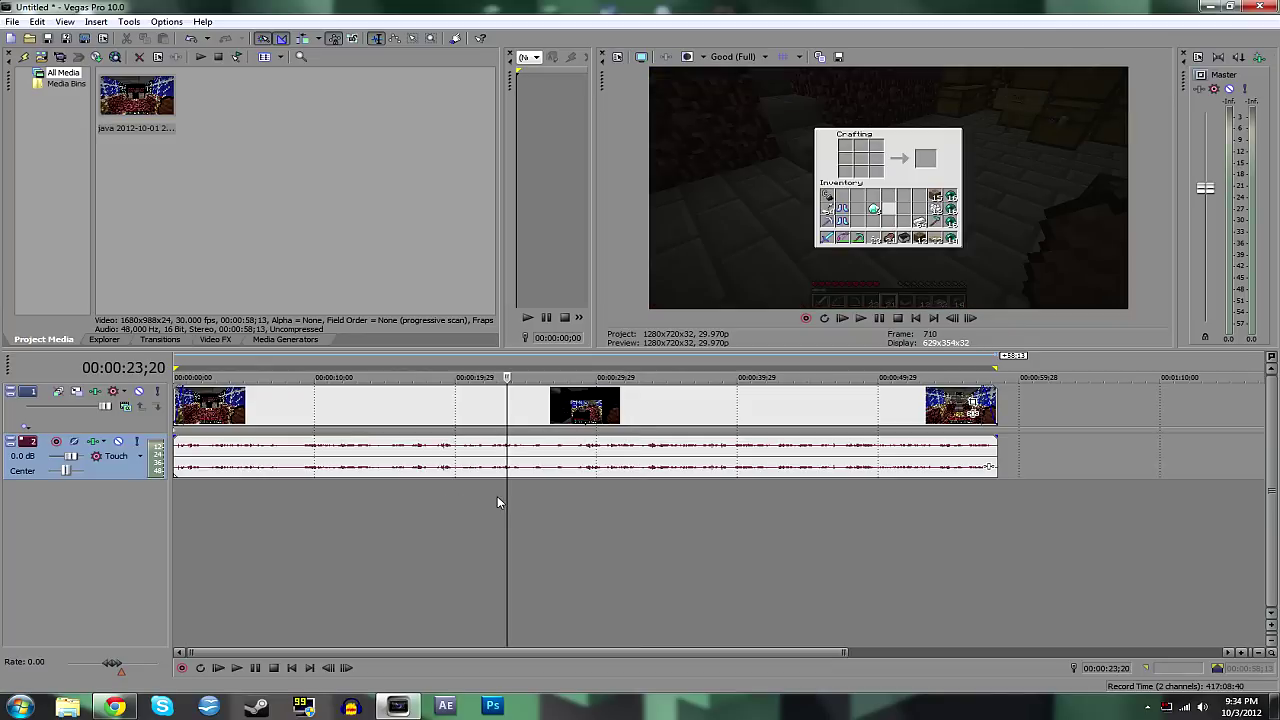